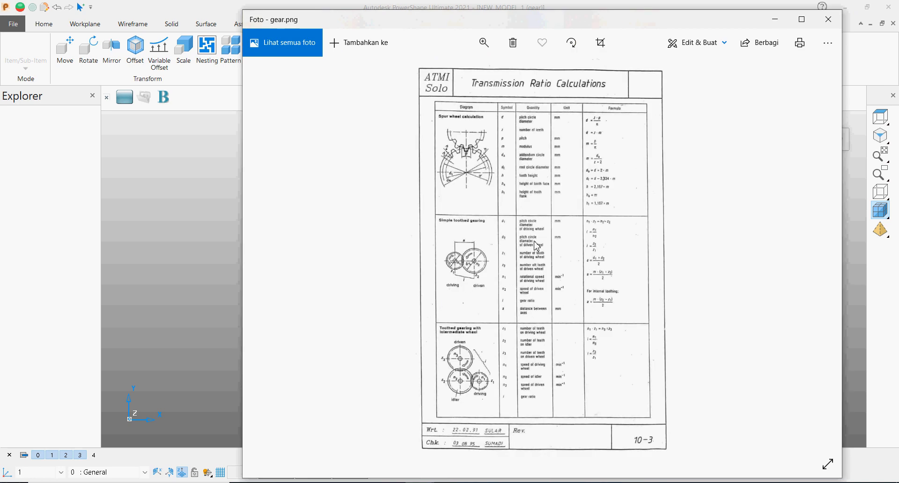
Step: Examine the spur wheel diagram and calculation formulas on the Transmission Ratio Calculations sheet in gear.png
scroll(520, 186, up, 3)
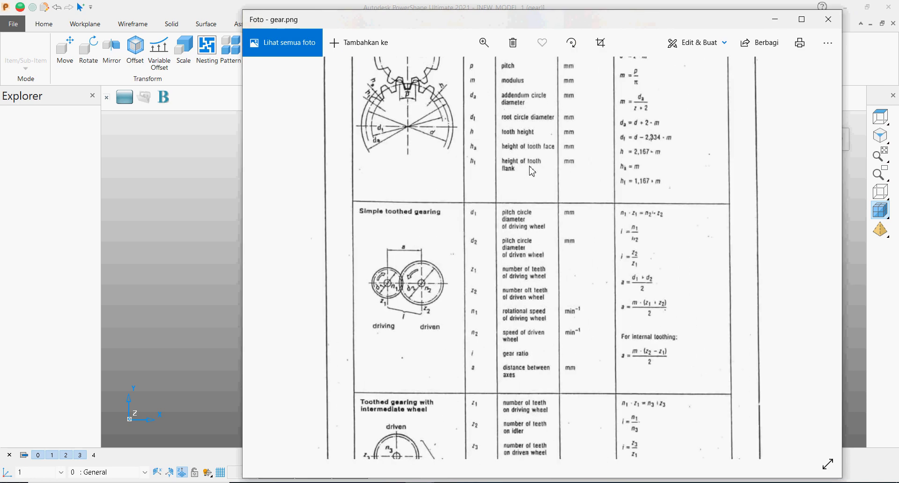
scroll(568, 133, down, 2)
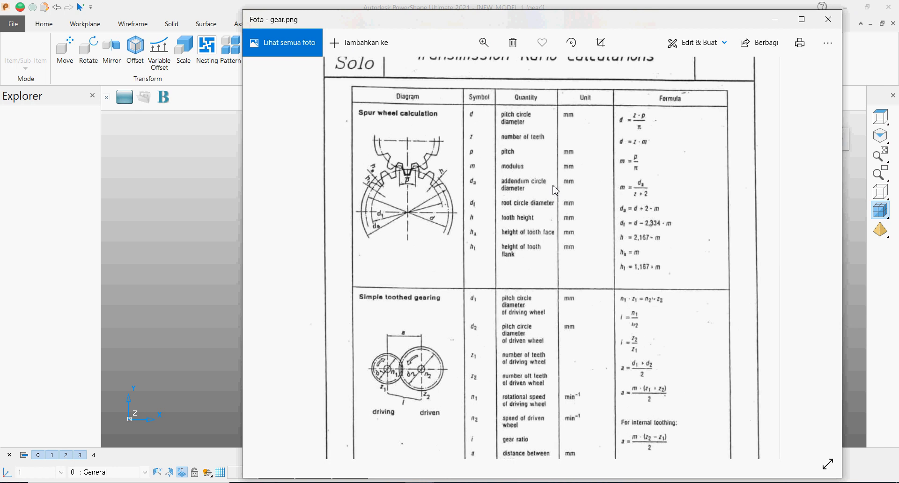
scroll(539, 217, up, 3)
drag(537, 212, 525, 258)
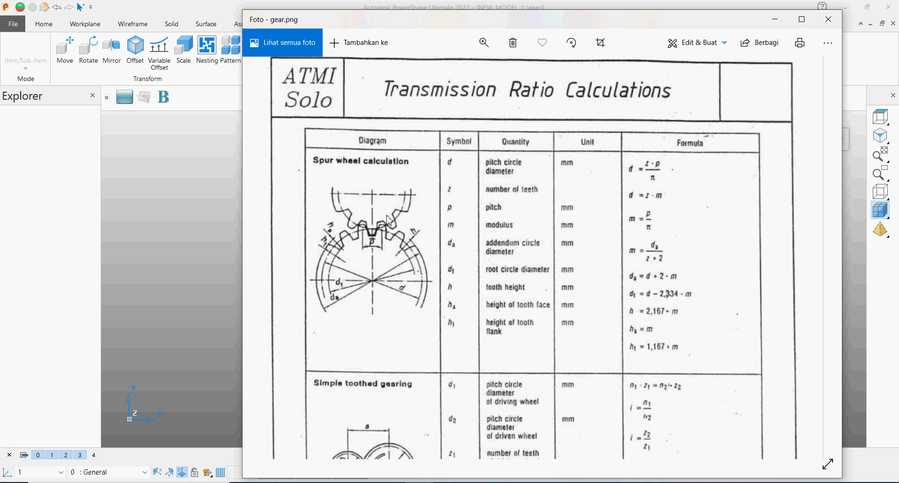
Step: Switch to the Gear Spec (003).tif drawing and examine its sprocket specification table
key(alt+Tab)
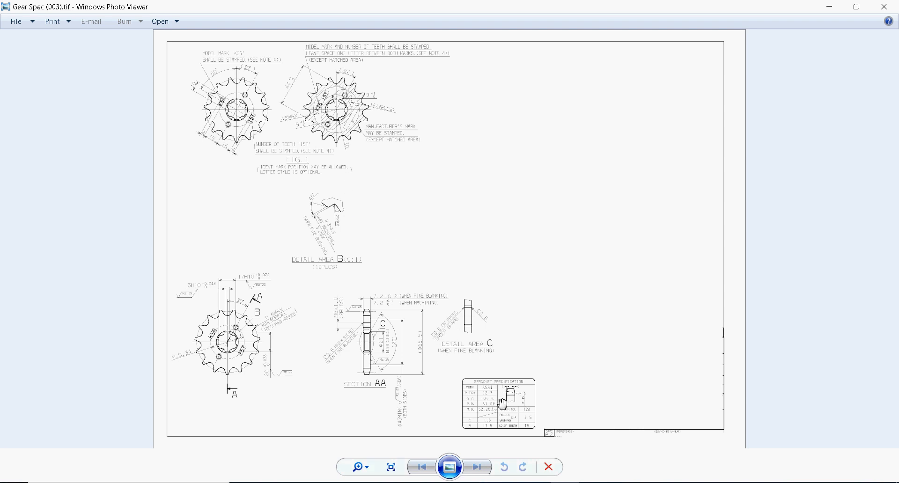
scroll(501, 404, up, 5)
scroll(542, 410, down, 2)
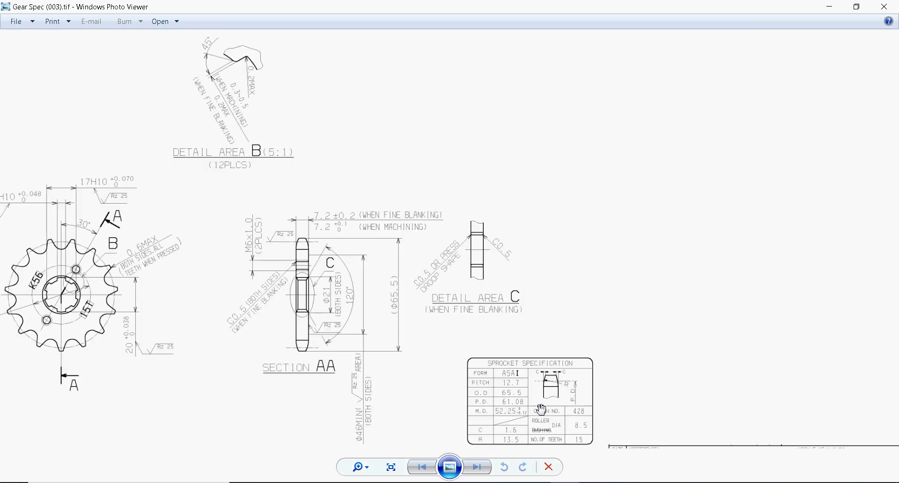
scroll(541, 409, up, 5)
scroll(523, 385, down, 1)
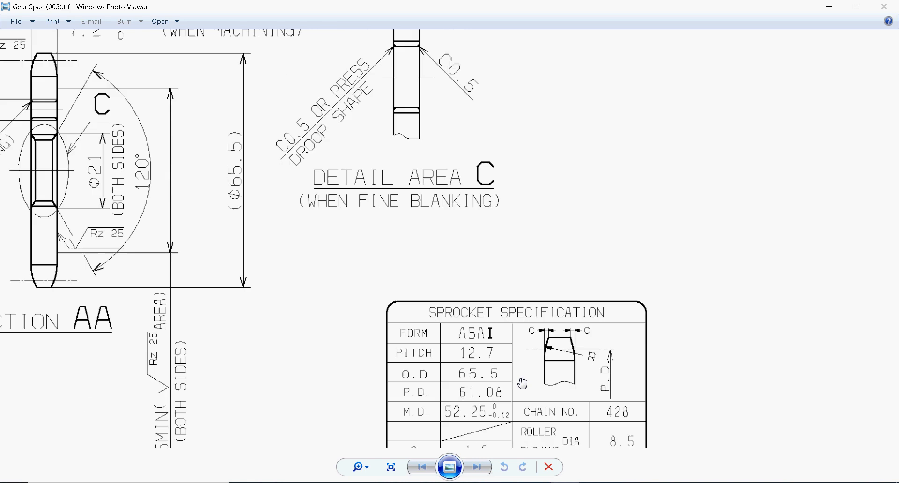
scroll(521, 381, up, 2)
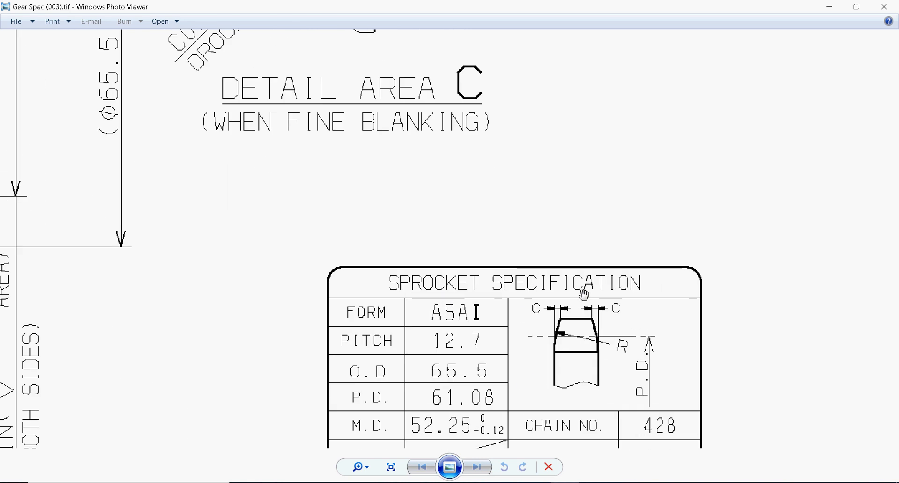
drag(529, 367, 520, 262)
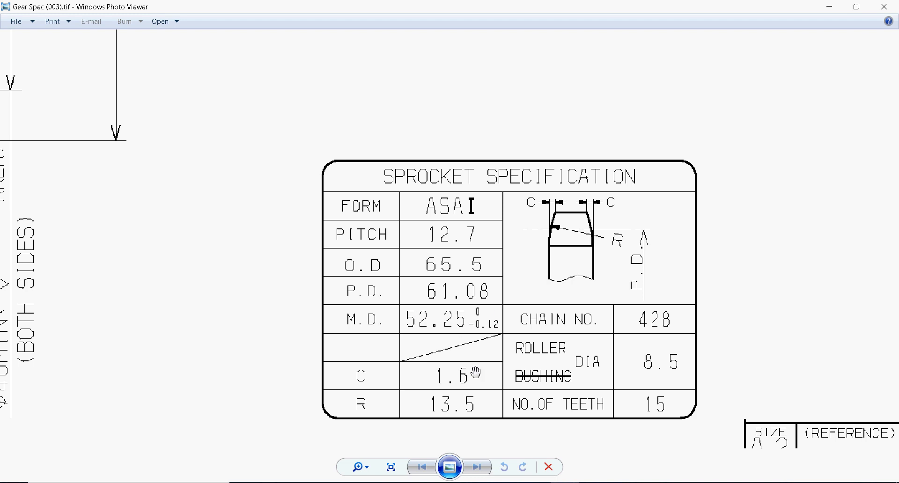
Step: Switch to PowerShape and check the outermost circle's size as a diameter
click(449, 482)
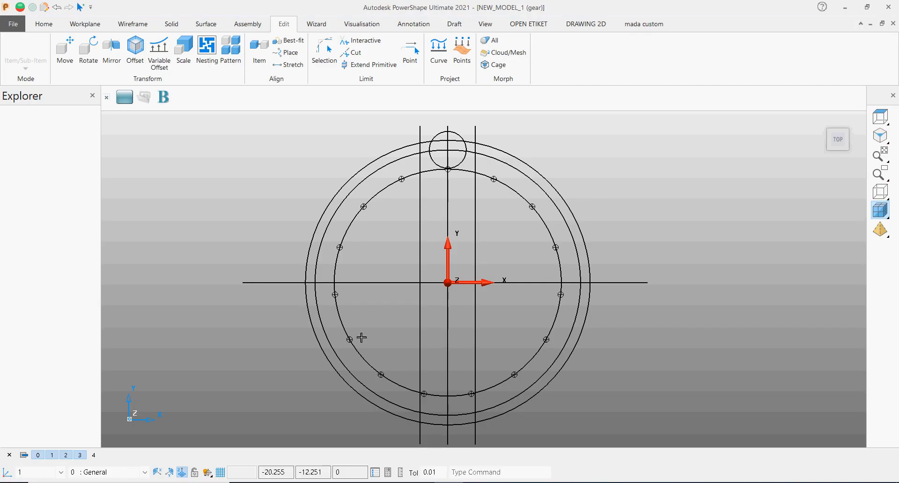
double_click(322, 343)
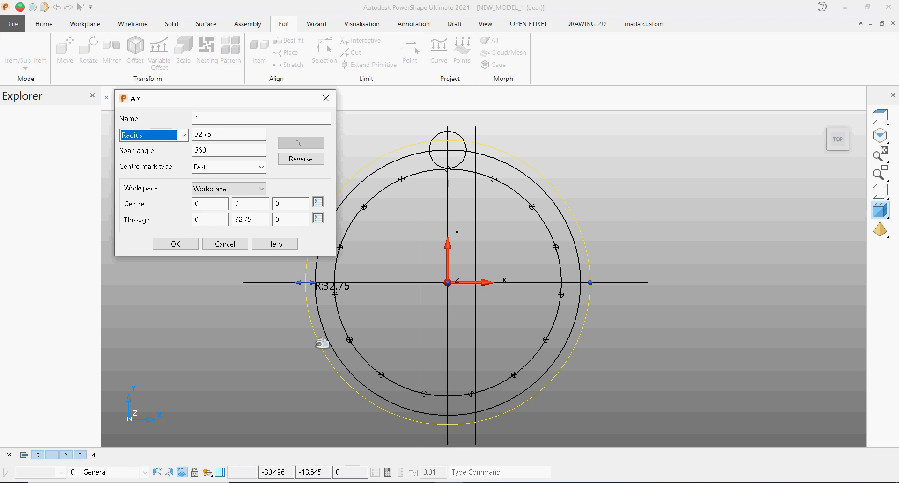
click(183, 135)
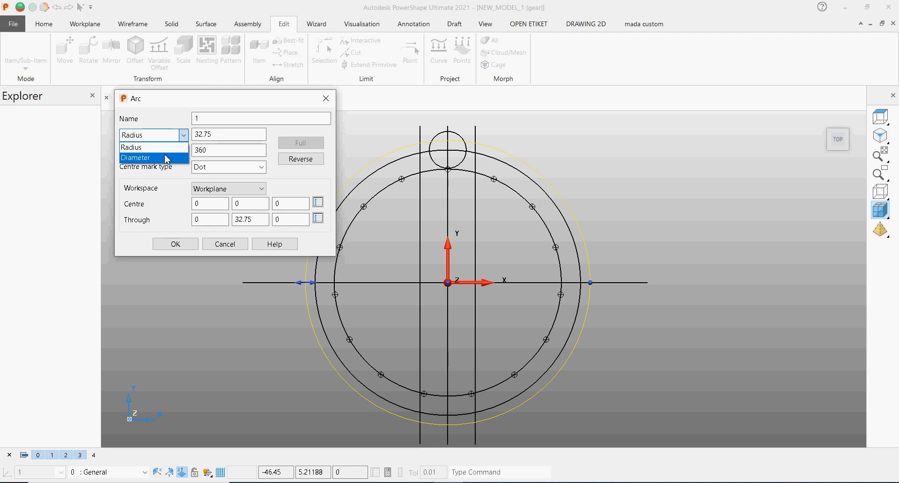
click(166, 158)
click(192, 246)
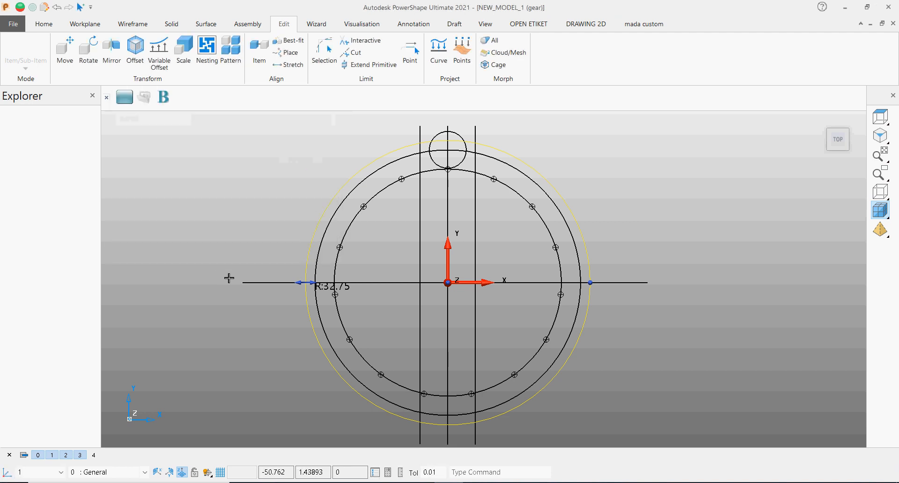
Step: Check the size of the middle concentric circle as a diameter
click(321, 261)
click(183, 135)
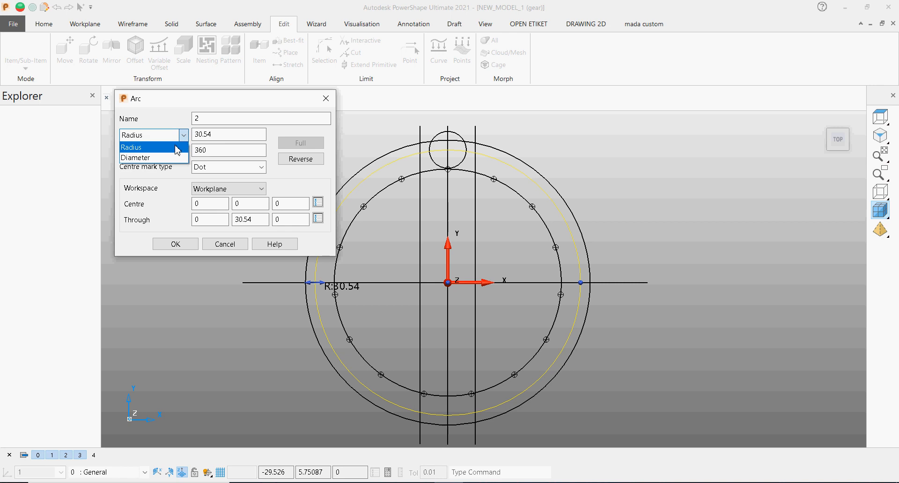
click(168, 156)
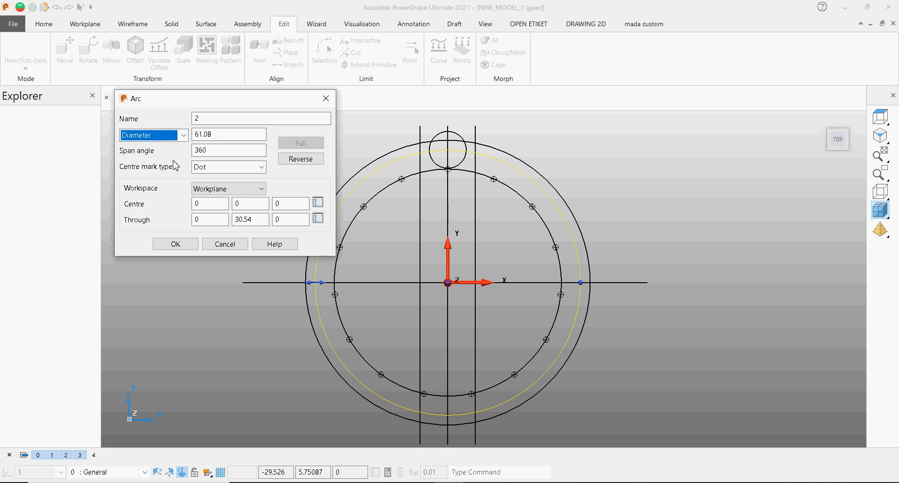
click(178, 246)
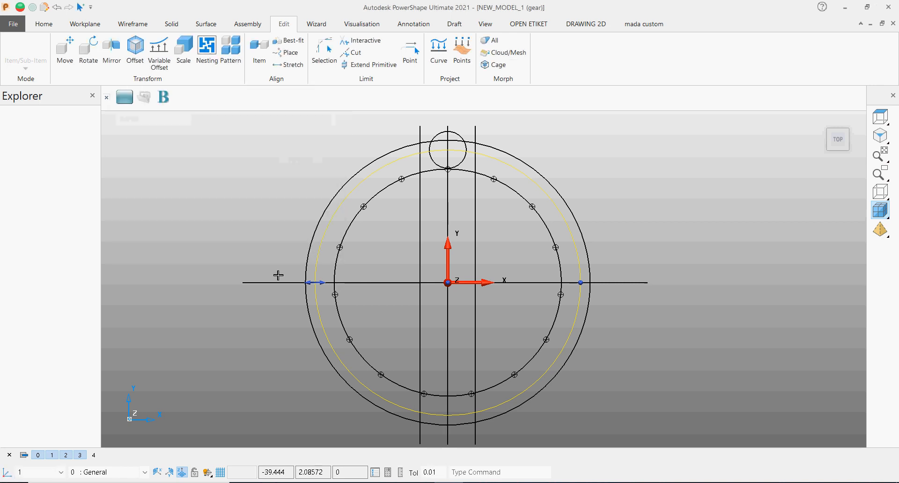
Step: Check the size of the innermost concentric circle as a diameter
click(343, 262)
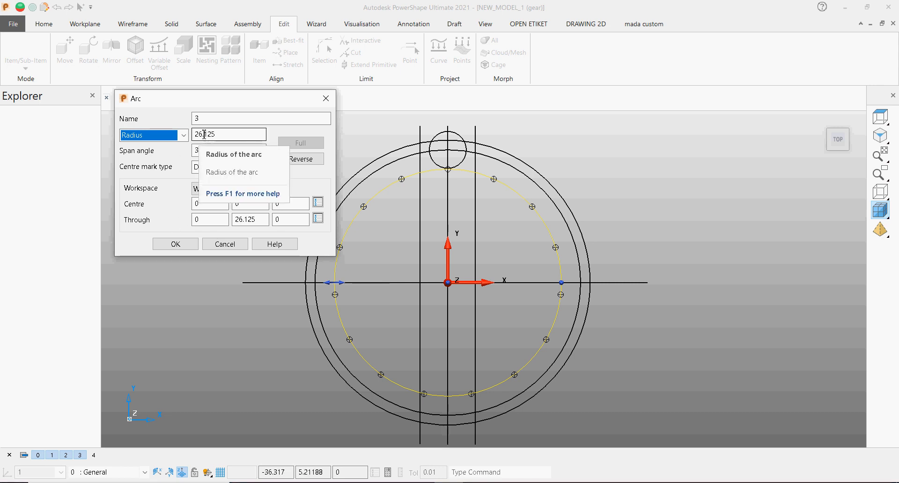
click(183, 136)
click(175, 158)
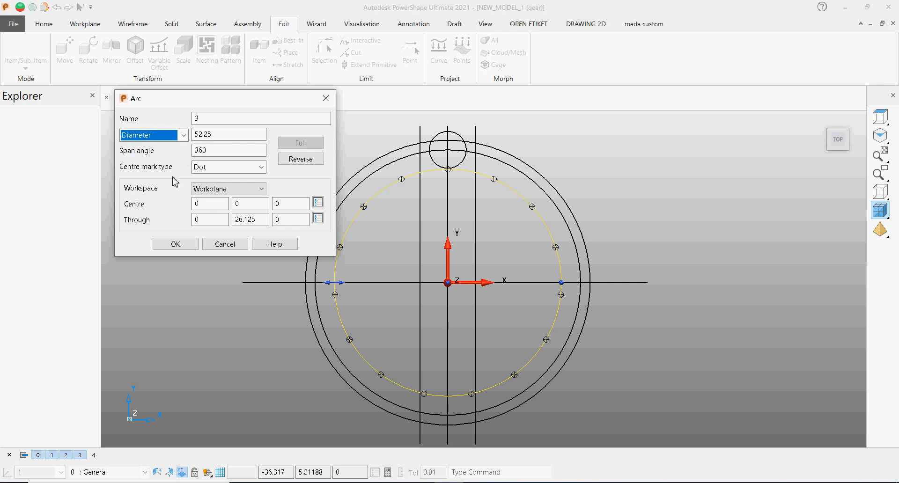
click(190, 244)
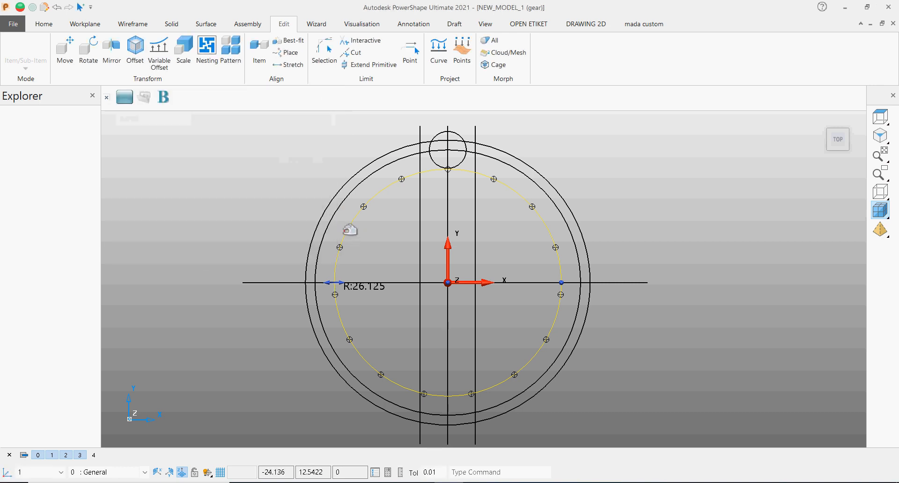
click(132, 23)
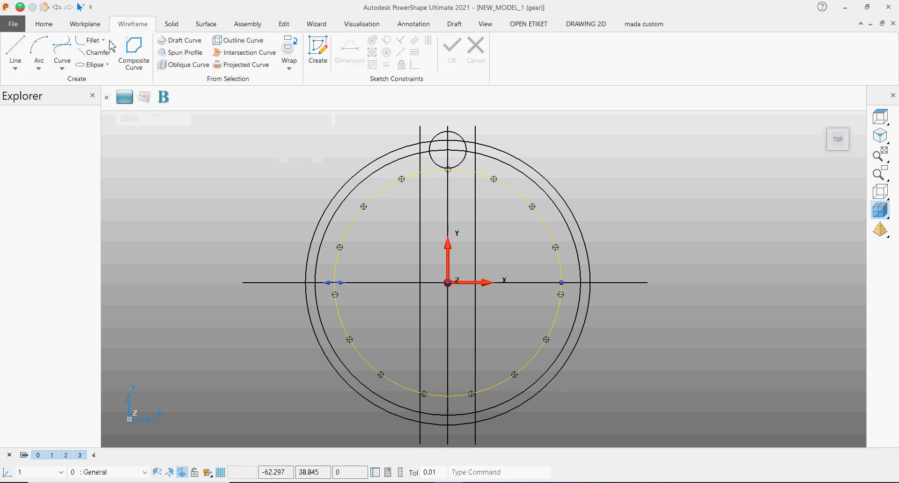
click(38, 68)
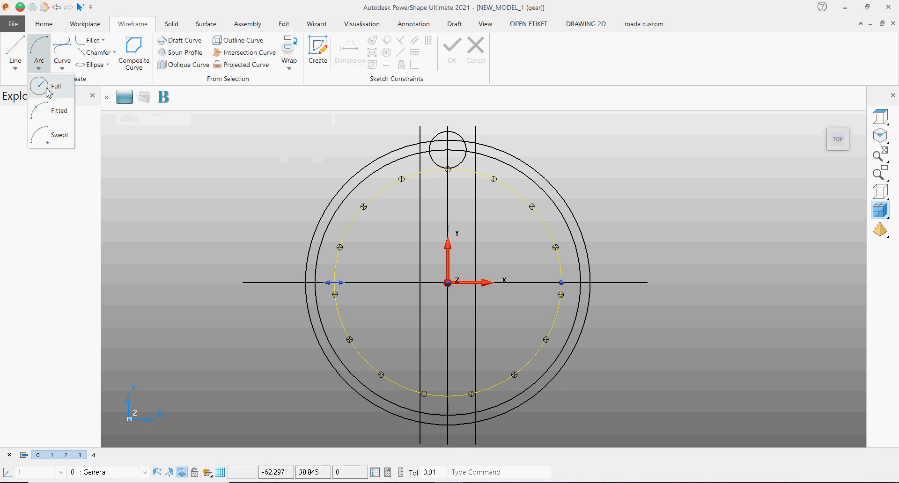
click(47, 91)
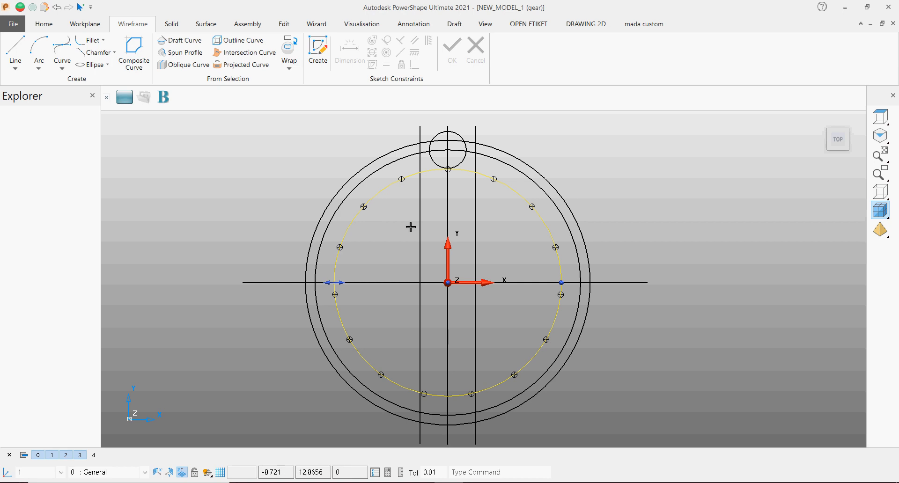
scroll(421, 218, up, 5)
scroll(435, 201, down, 4)
scroll(541, 137, up, 4)
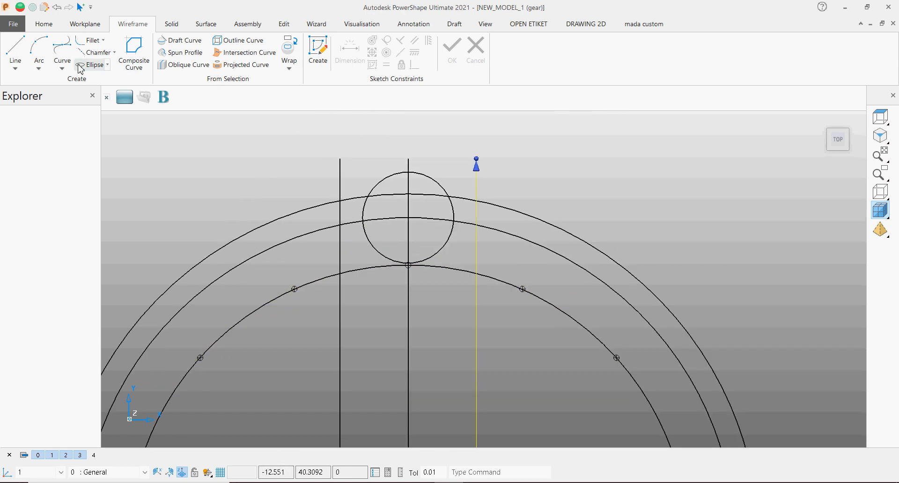
click(18, 66)
click(36, 93)
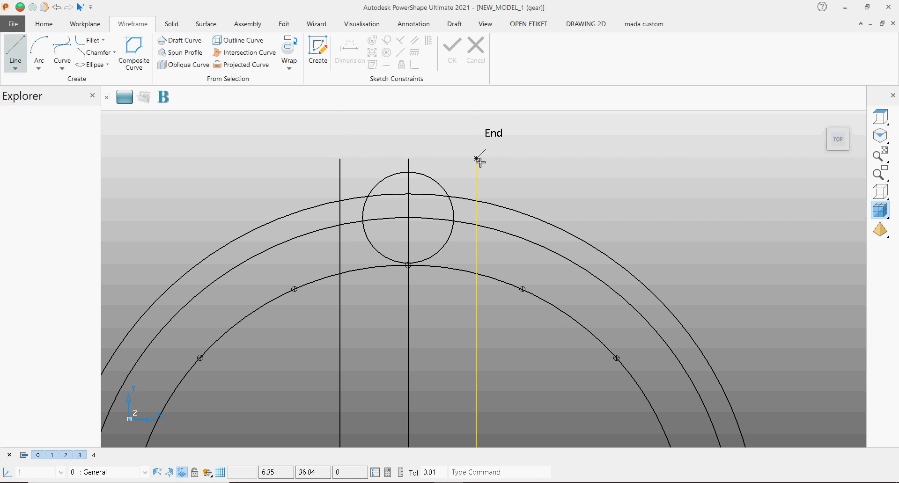
scroll(475, 164, down, 3)
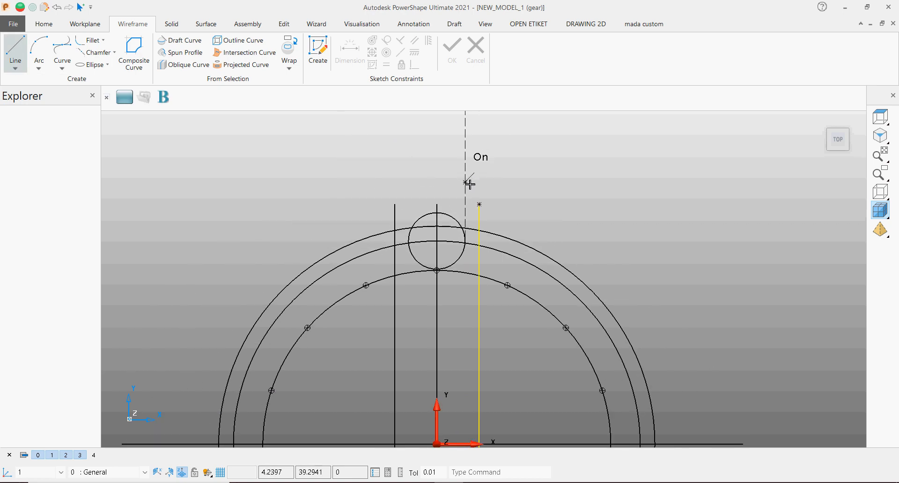
scroll(467, 194, up, 3)
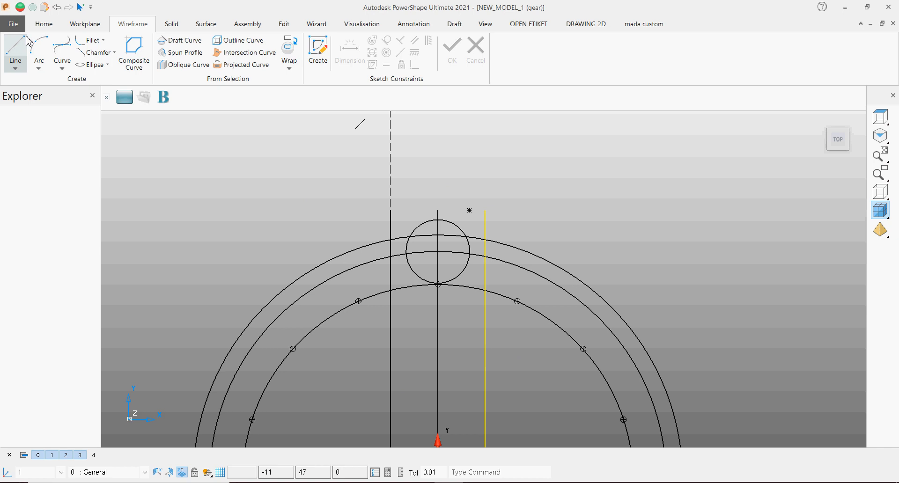
Step: Add an automatic dimension between the upper ends of the two outer vertical lines, placed above the small circle
click(44, 24)
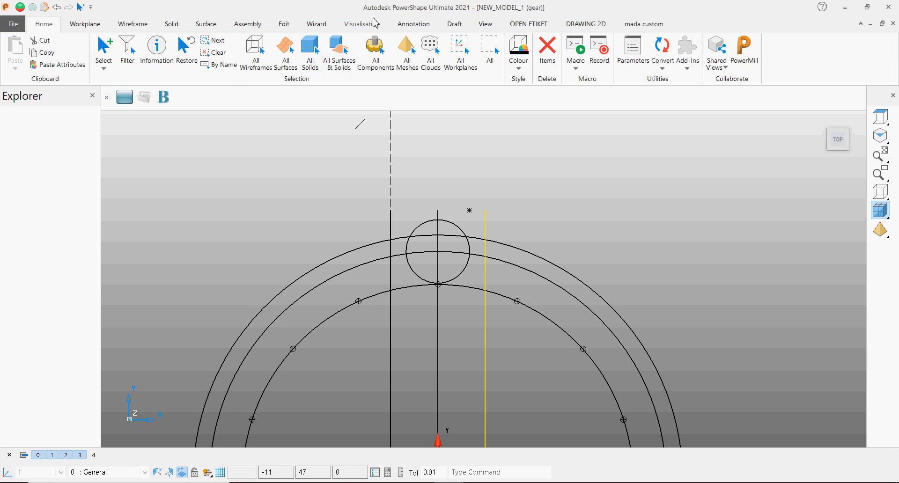
click(372, 26)
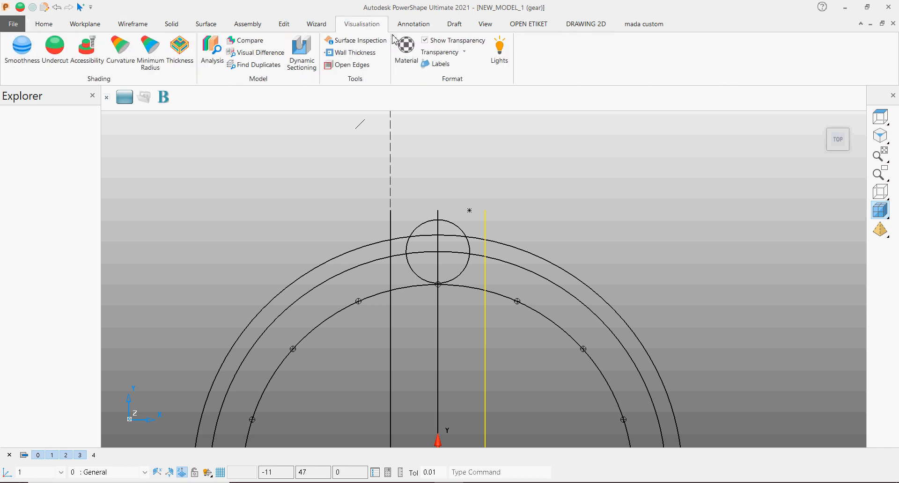
click(421, 25)
click(177, 49)
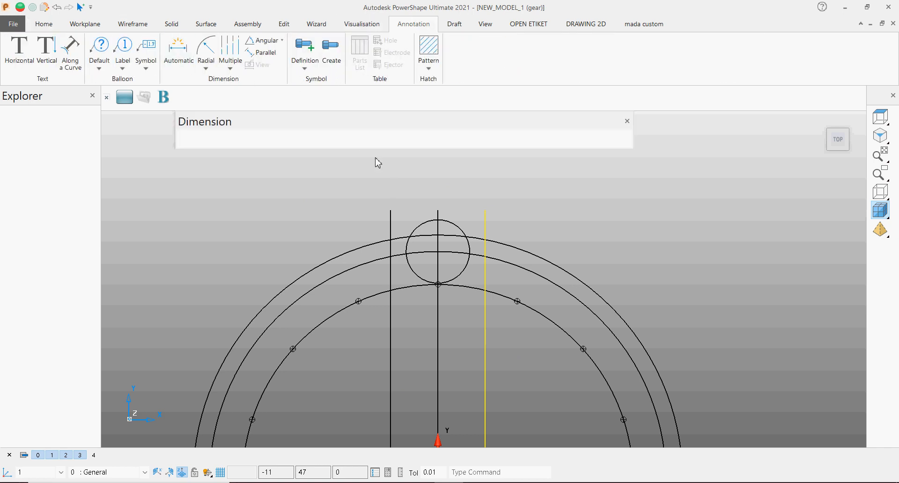
click(390, 212)
click(485, 212)
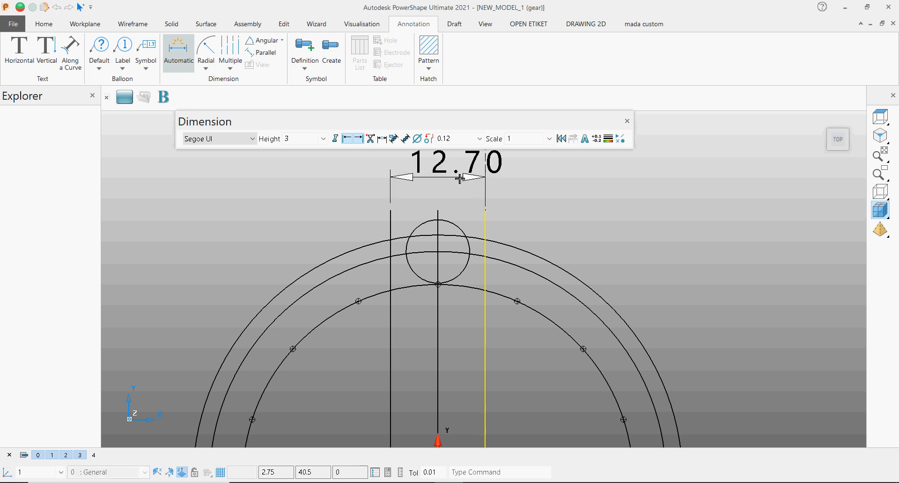
click(441, 176)
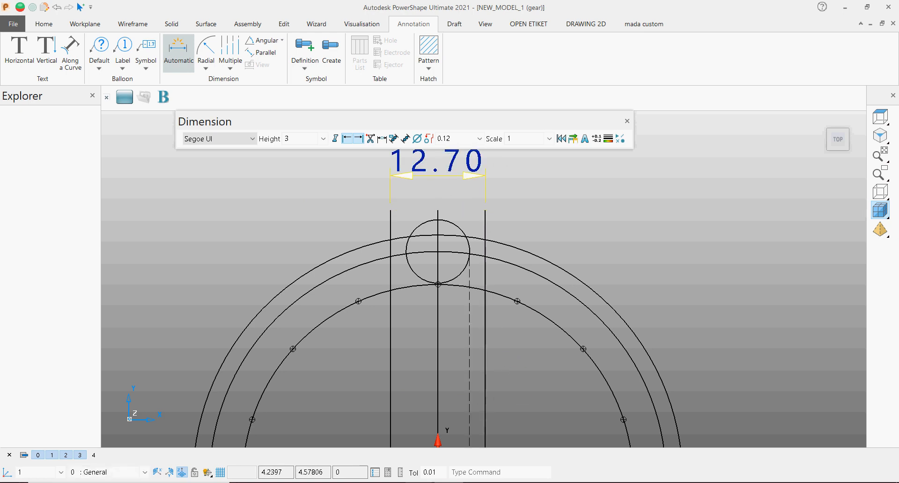
Step: Check the pitch and roller diameter in the drawing's sprocket specification table, returning to the PowerShape model after each look
mouse_move(507, 482)
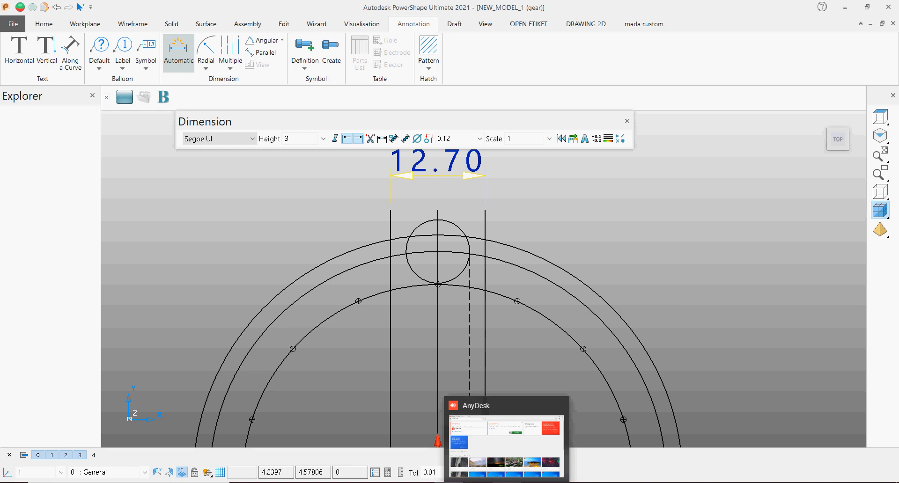
click(563, 482)
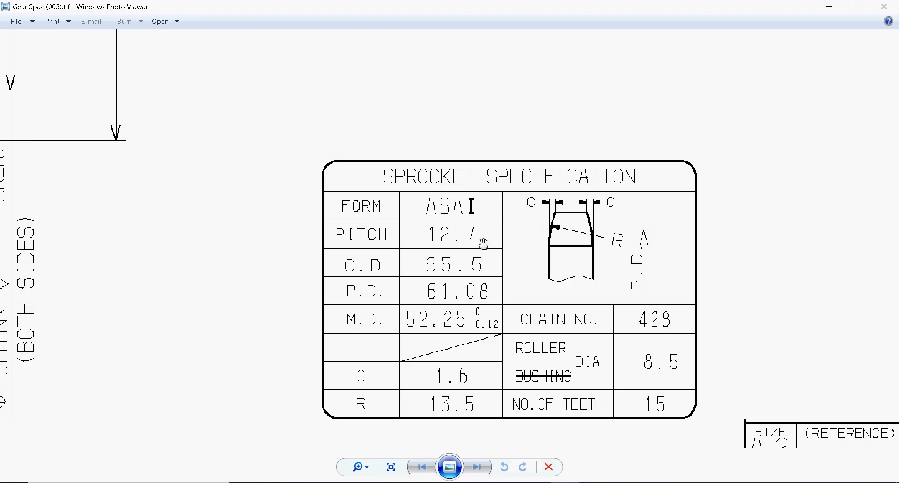
click(829, 7)
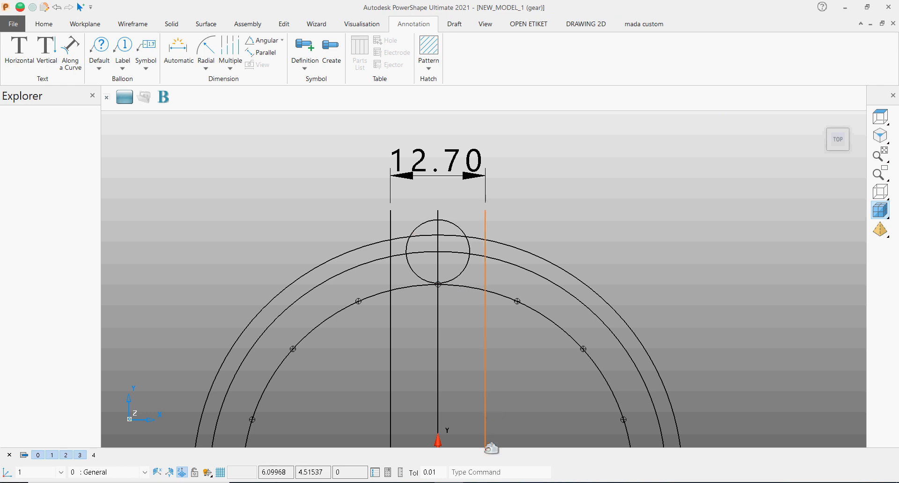
click(565, 482)
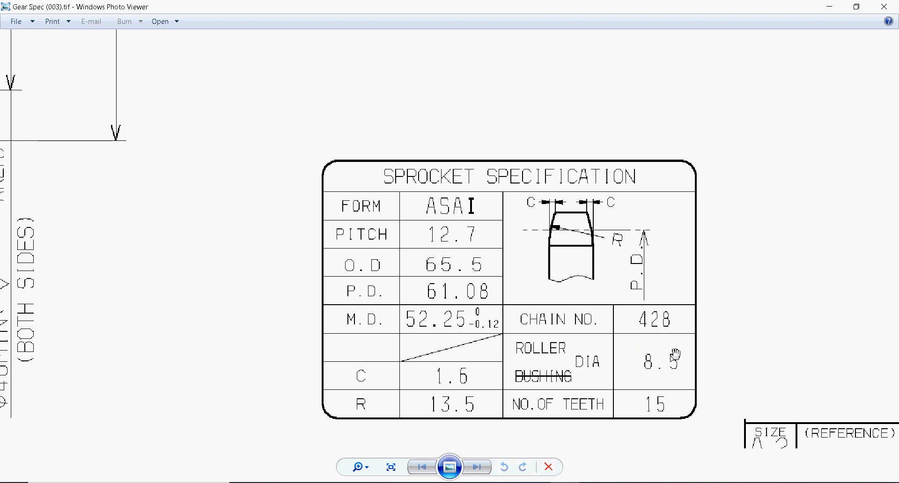
click(829, 7)
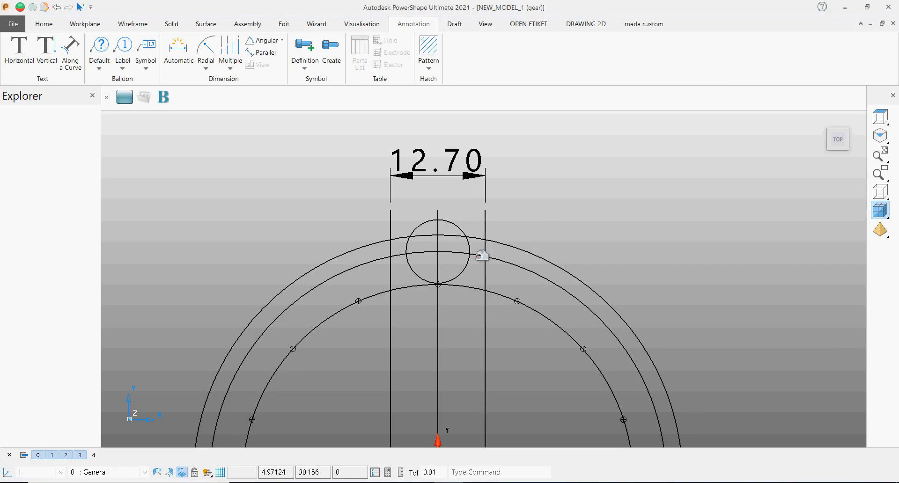
Step: Check the small circle's size as a diameter against the roller diameter in the sprocket specification table, leaving the arc's definition unedited
click(470, 237)
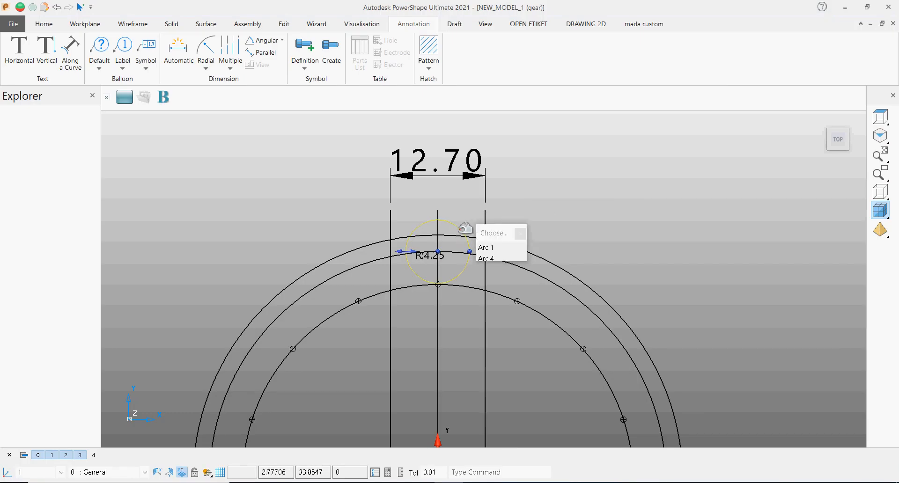
double_click(462, 229)
click(182, 135)
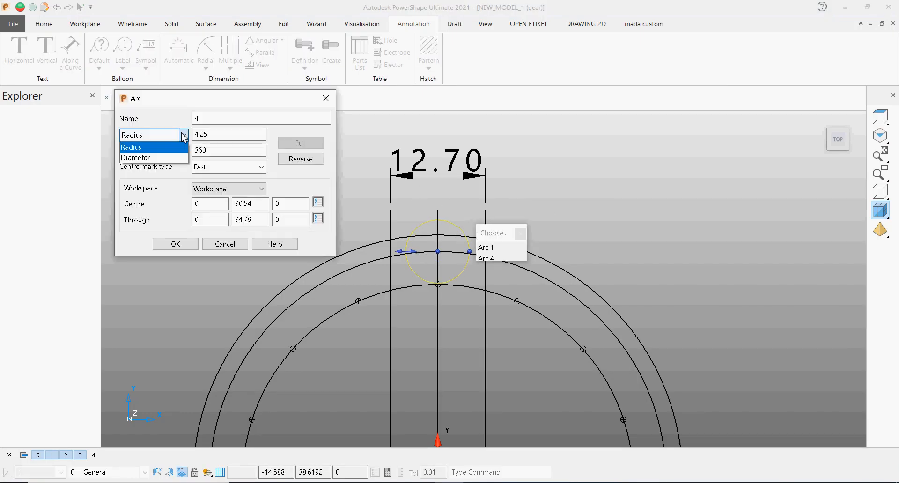
click(168, 157)
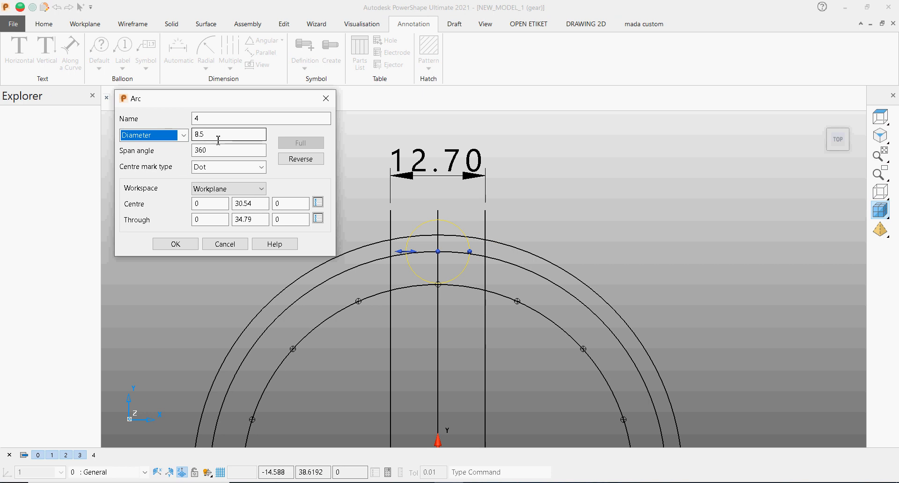
click(559, 482)
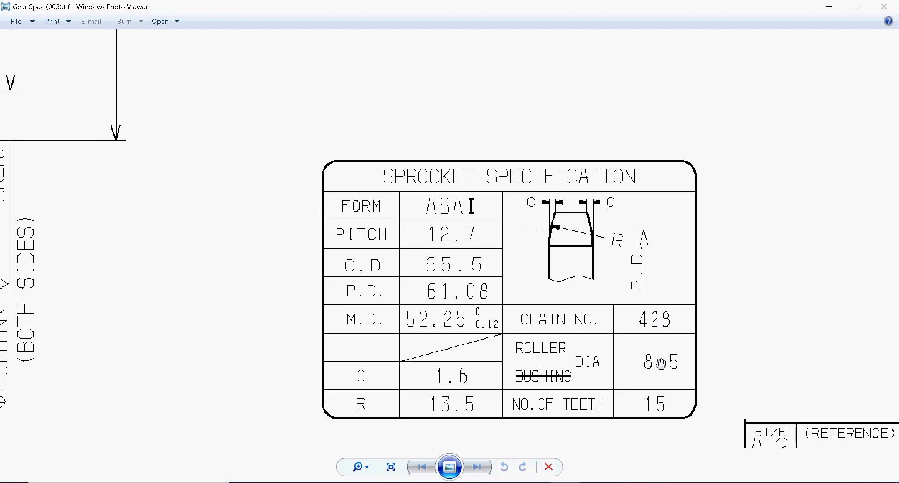
click(829, 7)
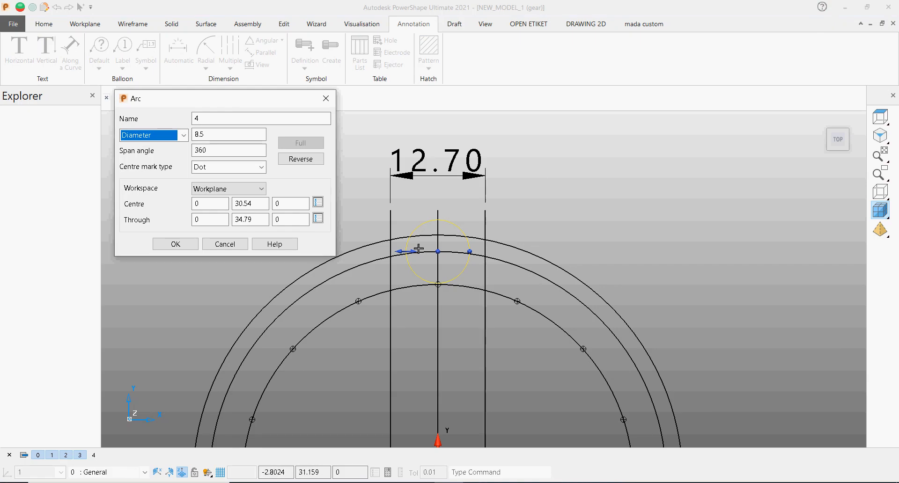
click(225, 244)
Step: Move the small circle from its lowest point down to the top of the innermost concentric circle
scroll(440, 283, up, 3)
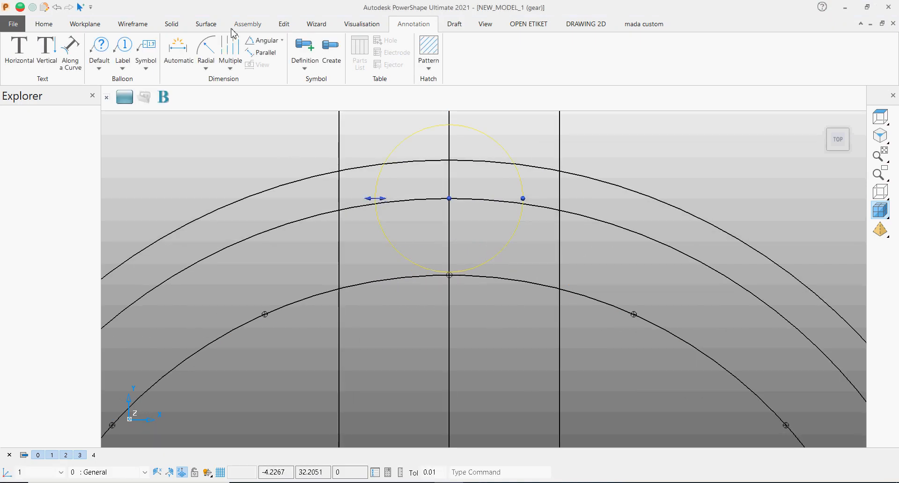
click(284, 24)
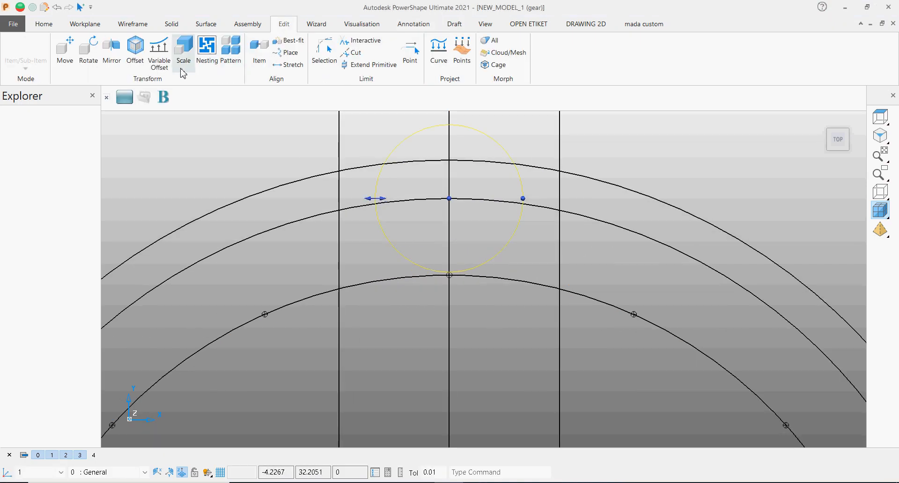
click(65, 51)
scroll(449, 276, up, 5)
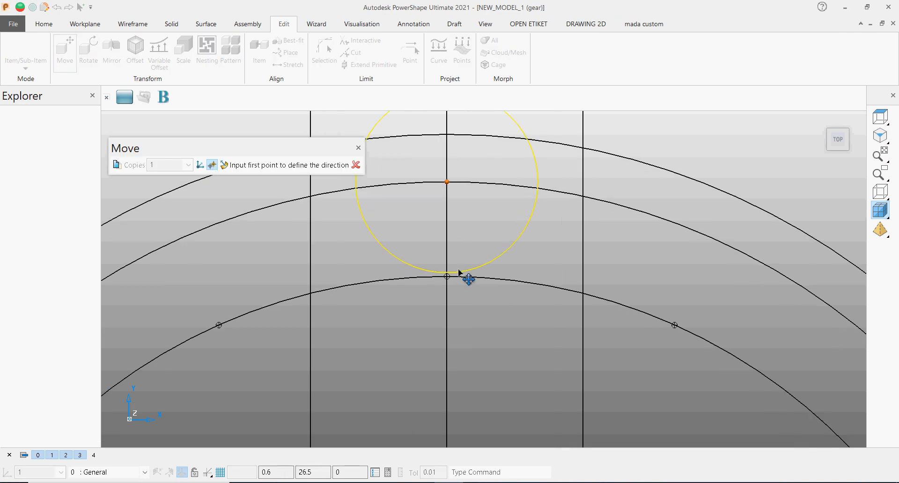
click(439, 276)
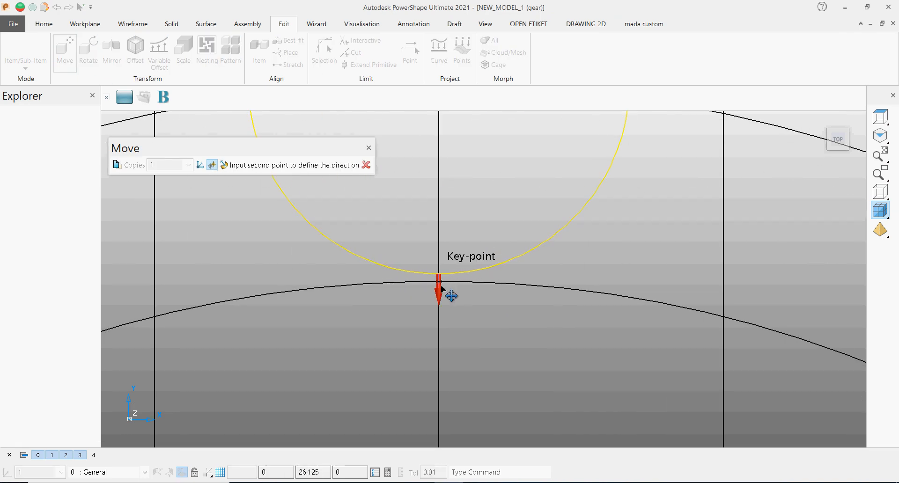
click(439, 282)
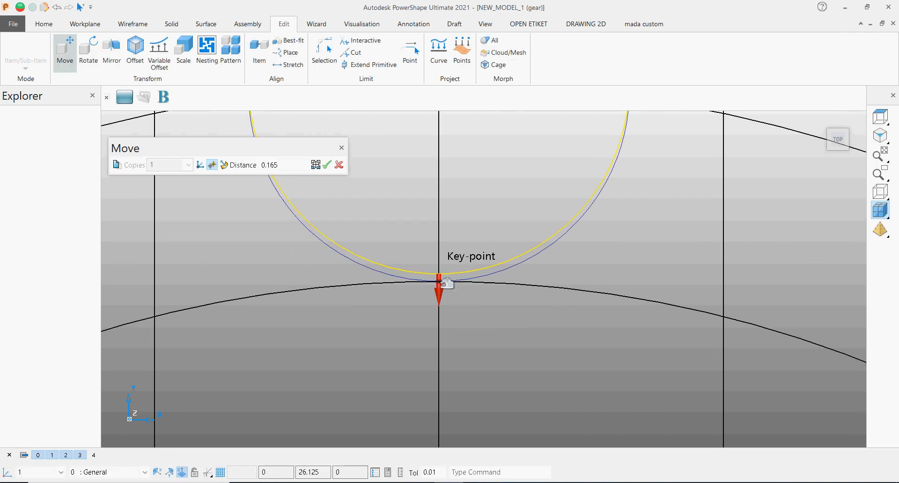
click(339, 165)
Step: Examine the moved small circle's centre against the middle concentric circle and the outermost circle's crossings with the outer vertical lines
scroll(458, 258, down, 4)
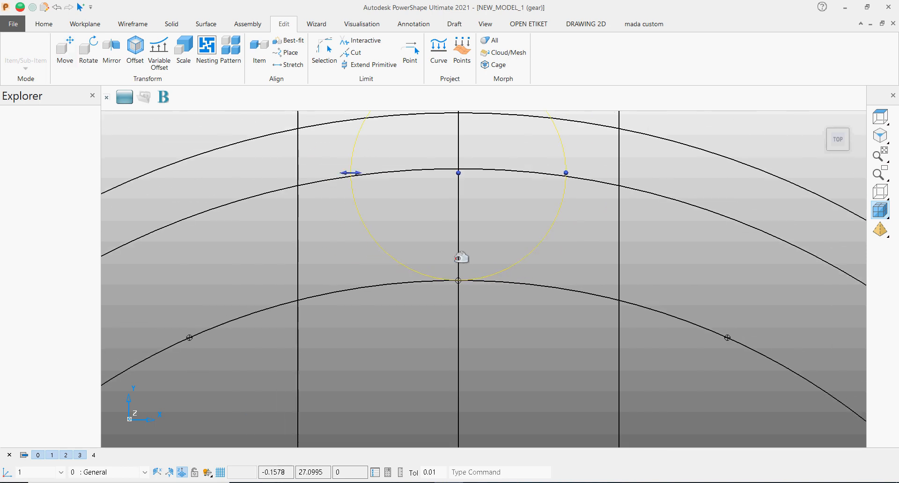
scroll(457, 255, down, 1)
scroll(476, 216, up, 3)
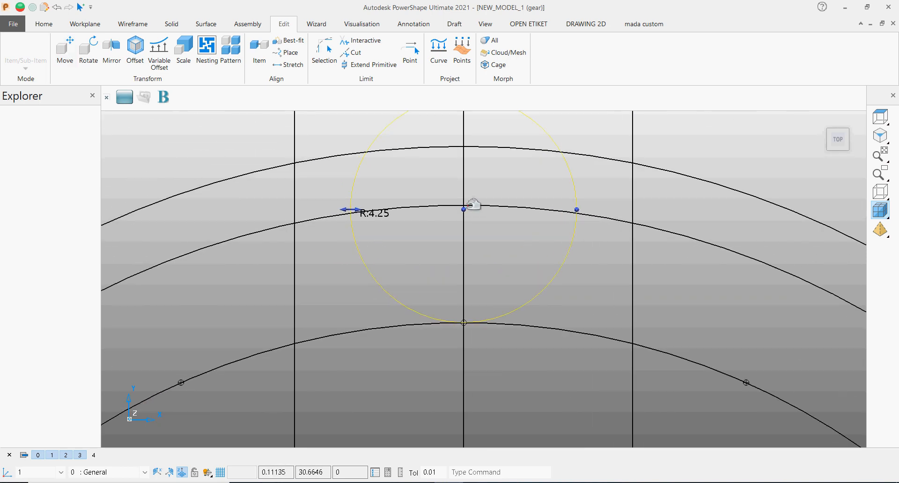
scroll(461, 227, down, 2)
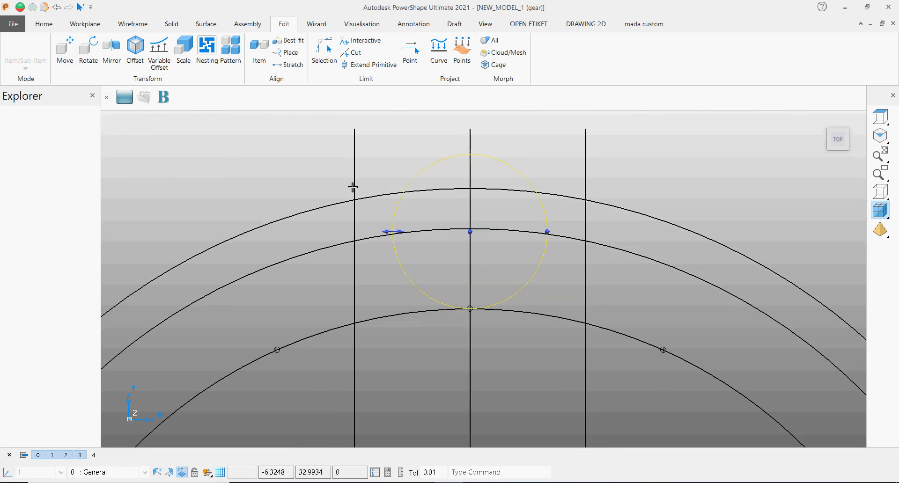
scroll(479, 234, down, 2)
scroll(485, 235, down, 2)
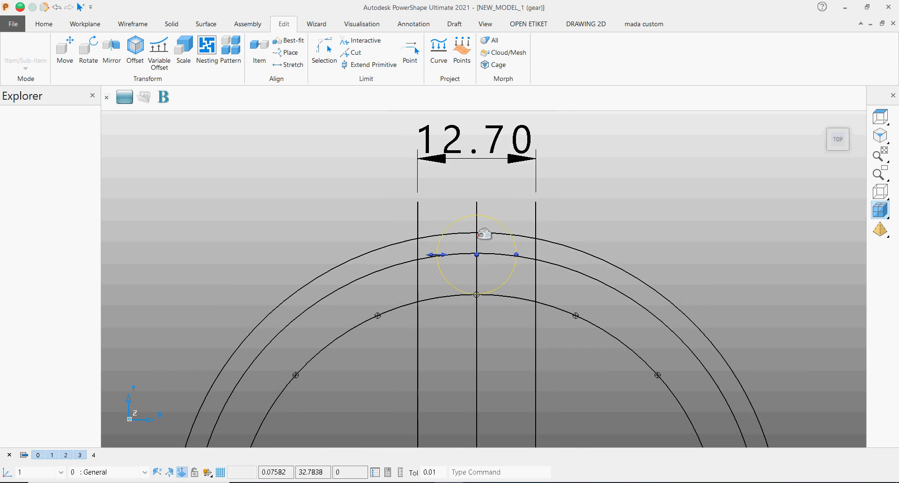
scroll(543, 241, up, 2)
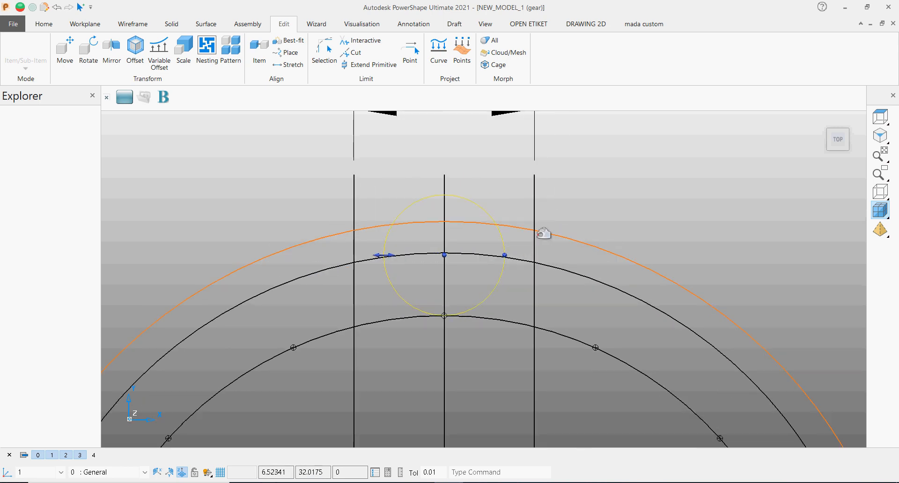
scroll(543, 236, up, 2)
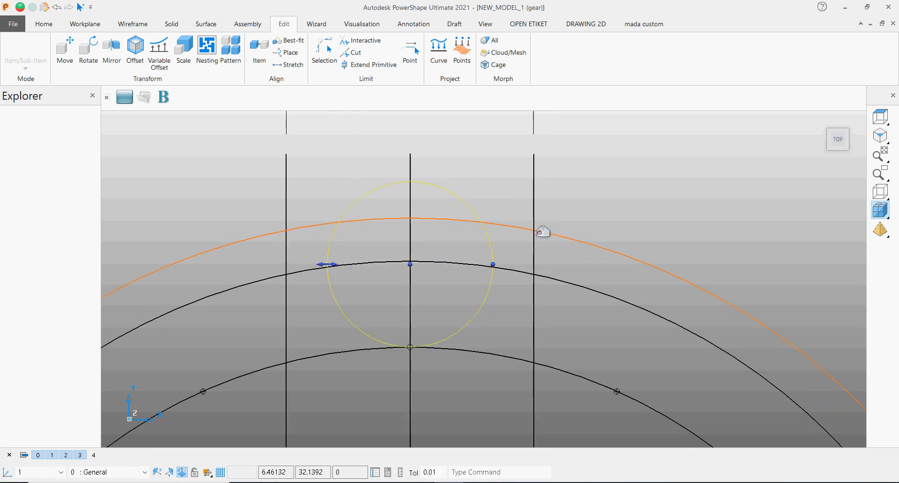
scroll(534, 234, down, 1)
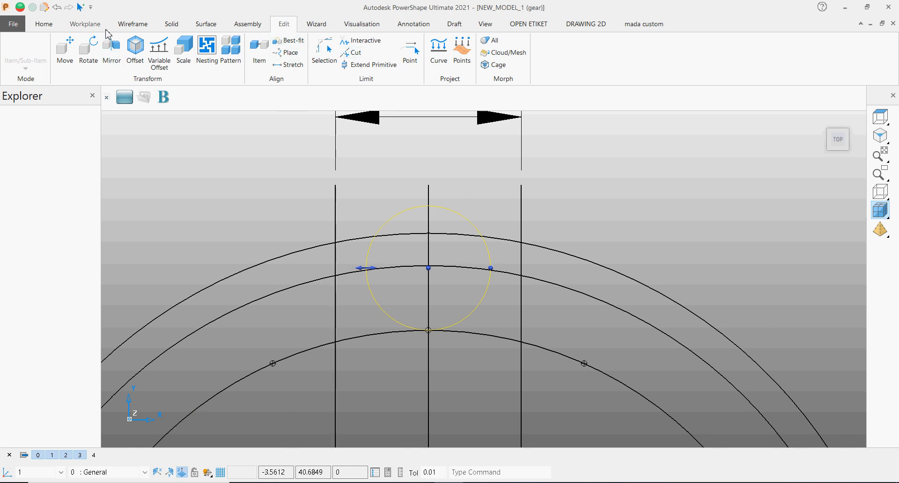
Step: Draw a line tangent to the small circle's right side, ending where the outermost concentric circle crosses the right vertical line
click(132, 24)
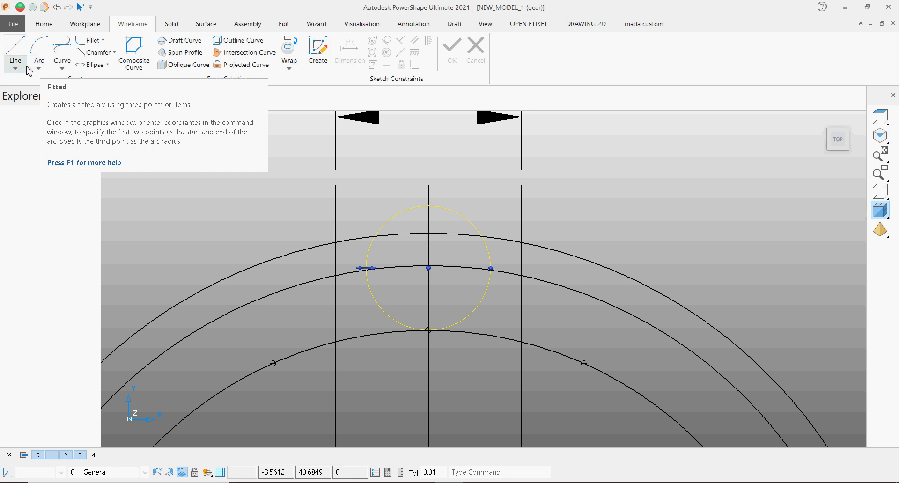
click(15, 68)
click(29, 89)
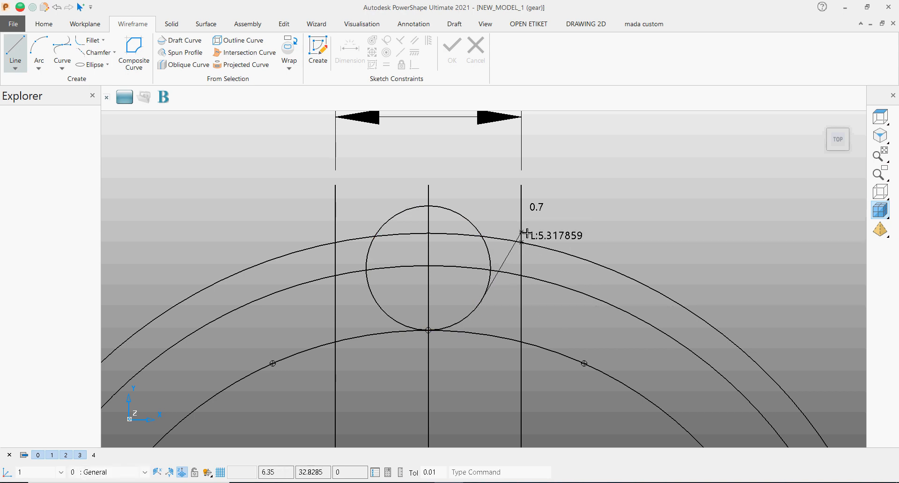
scroll(523, 240, up, 3)
scroll(522, 238, up, 1)
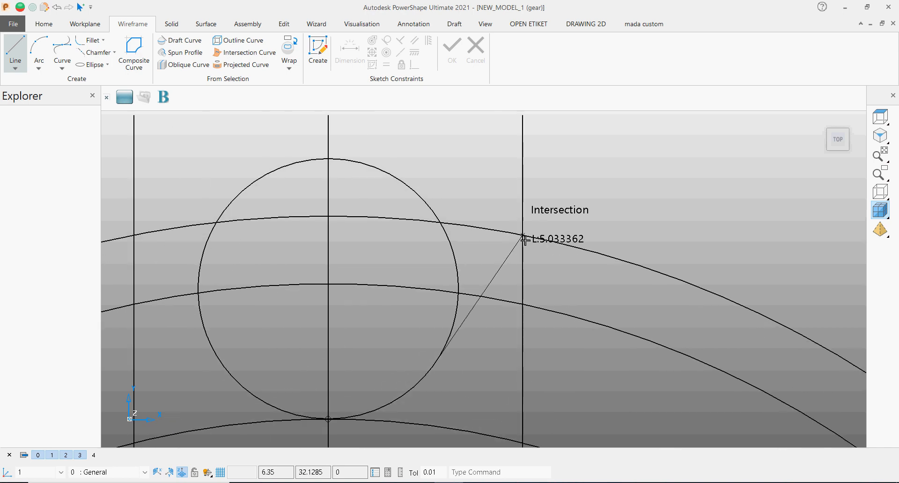
click(523, 237)
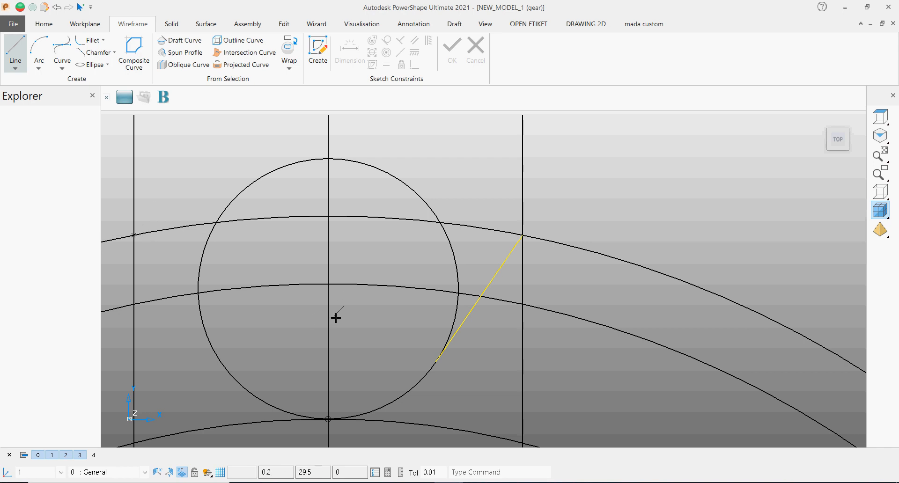
scroll(491, 327, down, 3)
scroll(487, 303, down, 2)
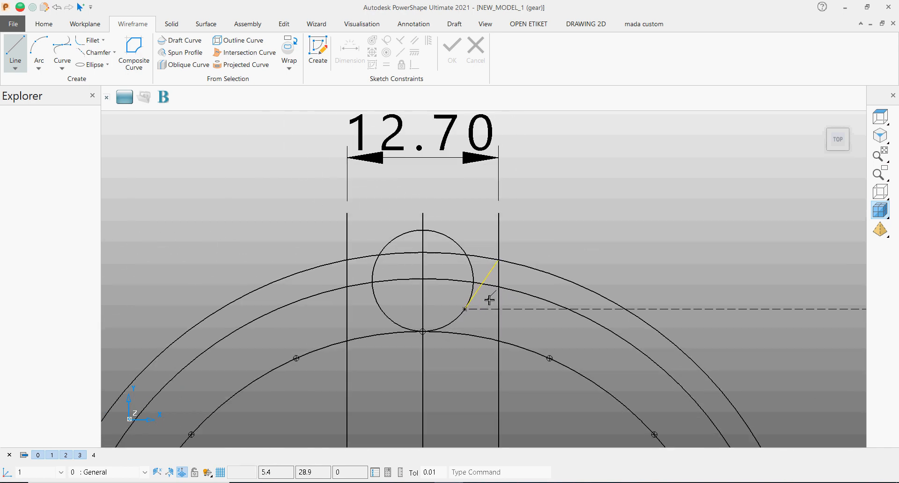
Step: Mirror a copy of the tangent line across the vertical centre line, keeping the original
scroll(485, 281, up, 3)
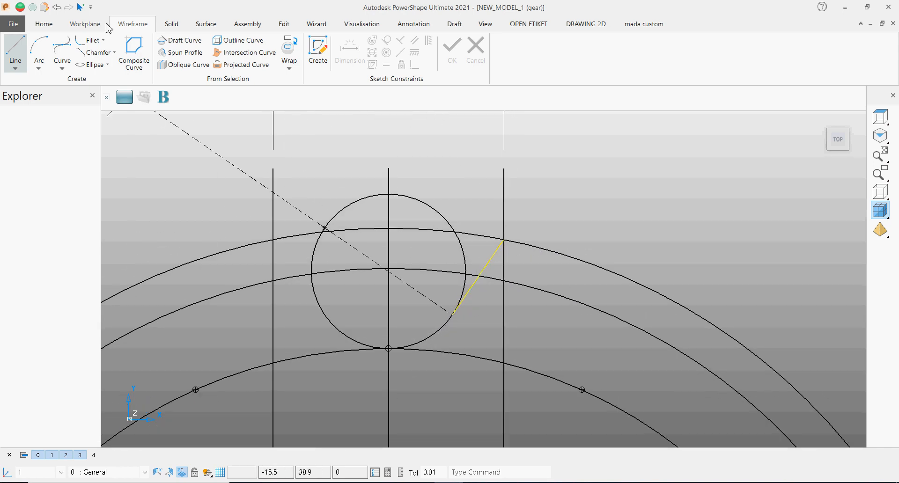
click(47, 27)
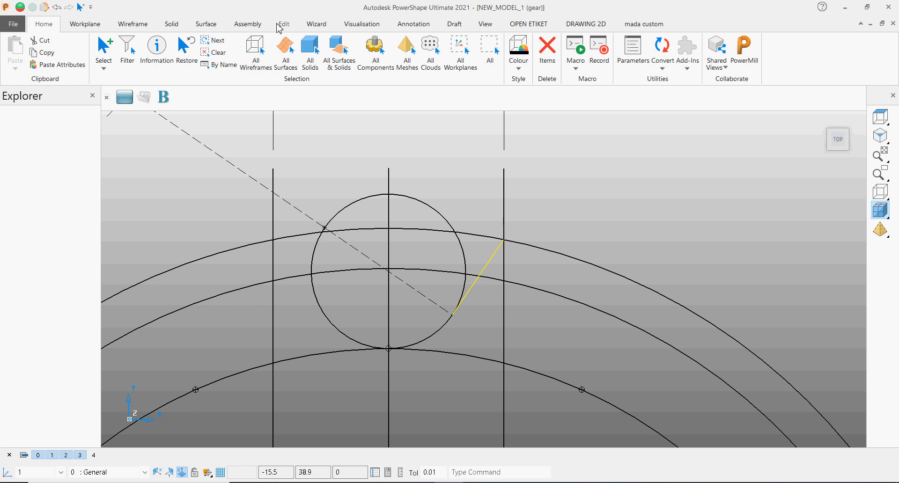
click(283, 26)
click(112, 50)
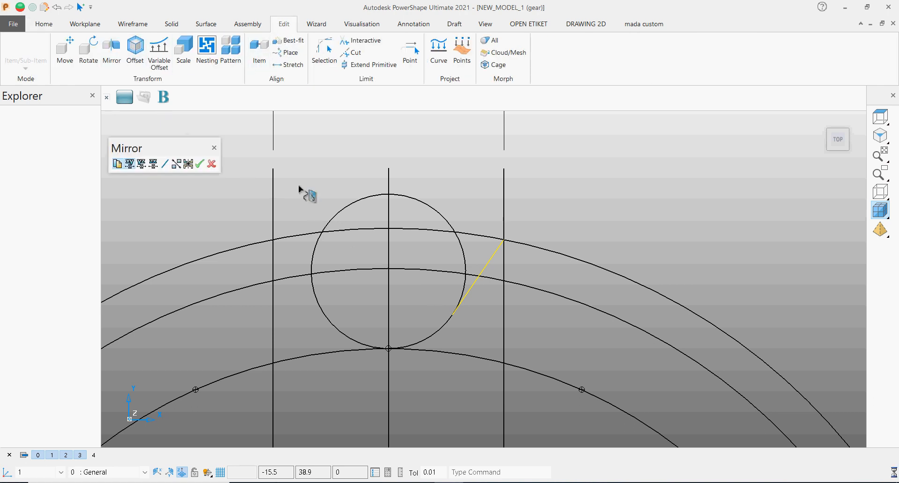
click(142, 165)
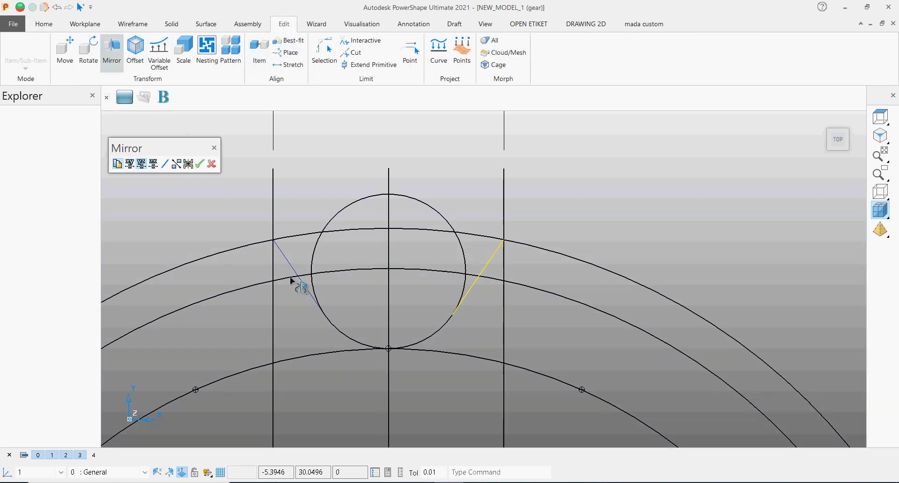
click(200, 164)
click(212, 164)
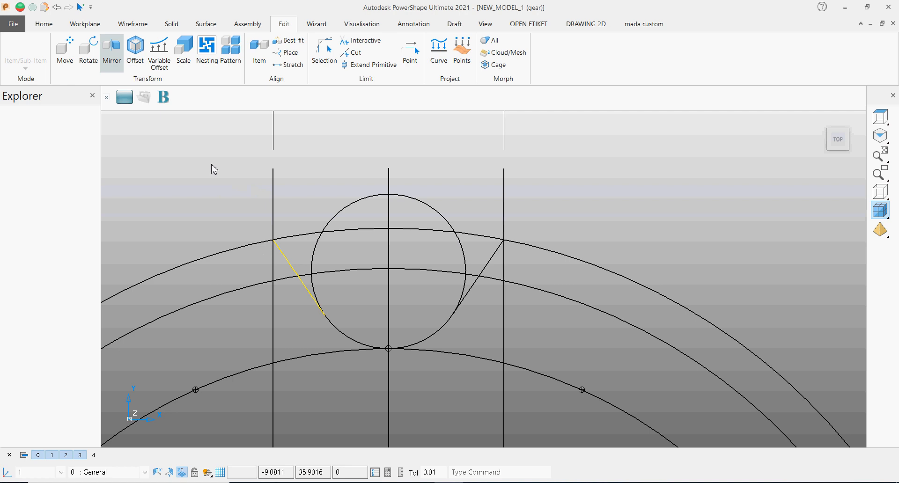
Step: Use interactive limiting to trim the small circle and the two larger concentric circles between the centre line and the right tangent line
scroll(323, 281, down, 2)
scroll(336, 290, down, 3)
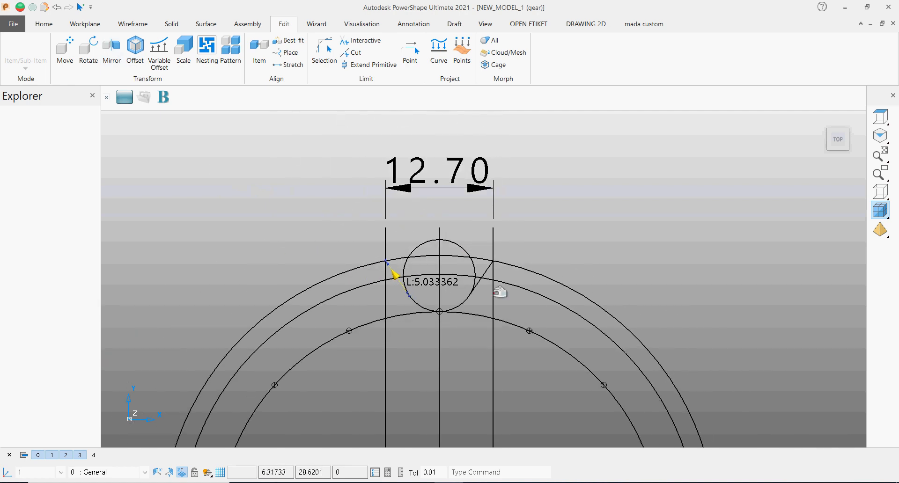
scroll(496, 288, up, 3)
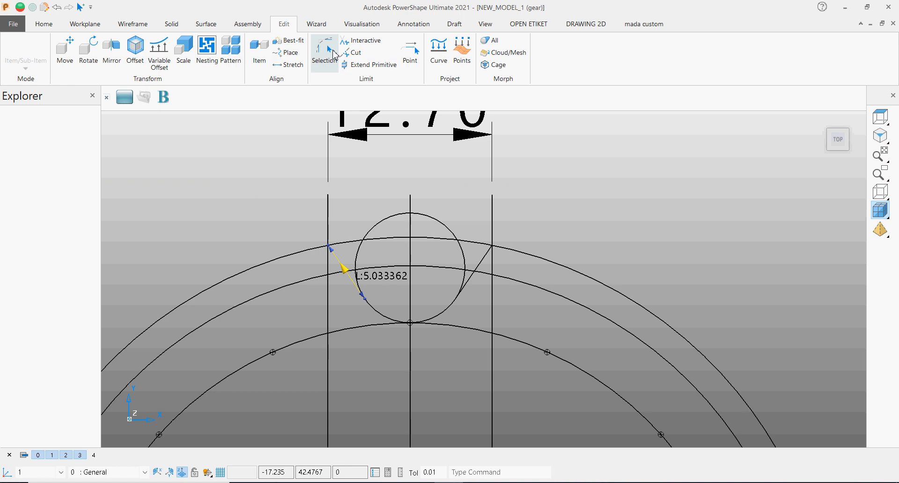
click(369, 42)
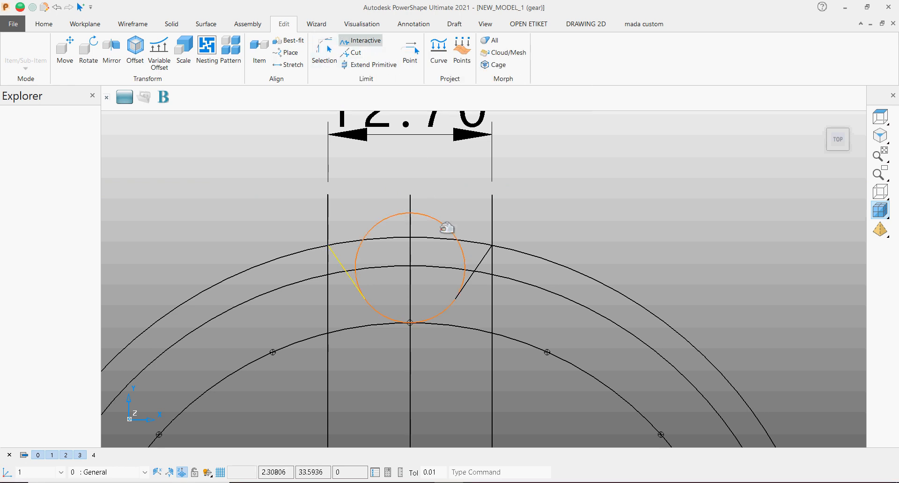
click(461, 249)
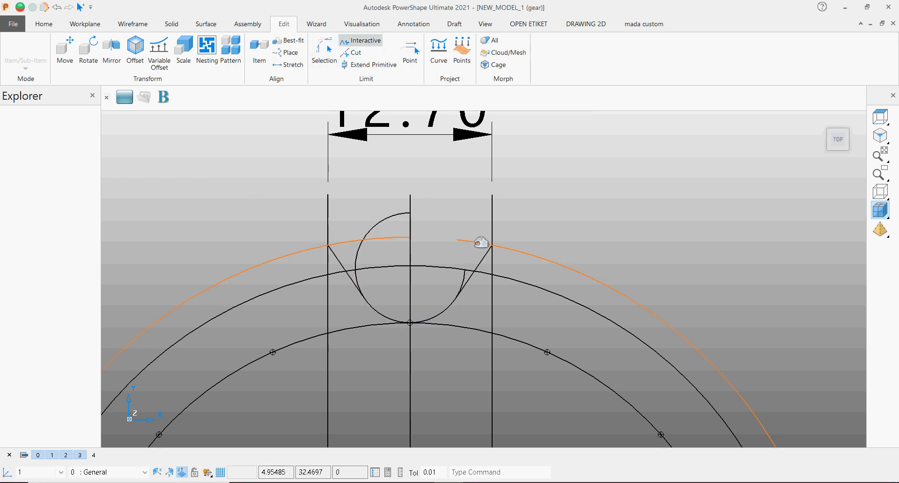
click(480, 243)
click(467, 273)
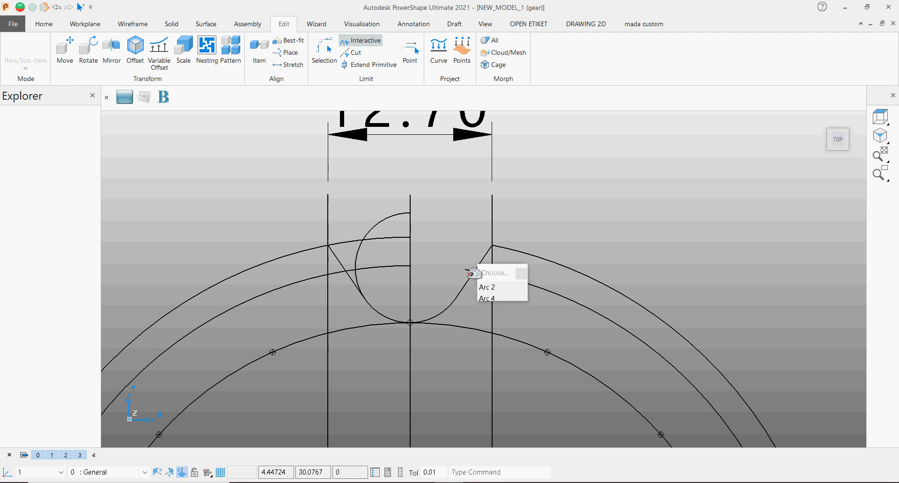
Step: Use interactive limiting to trim the small circle and the two larger concentric circles between the centre line and the left tangent line
click(411, 273)
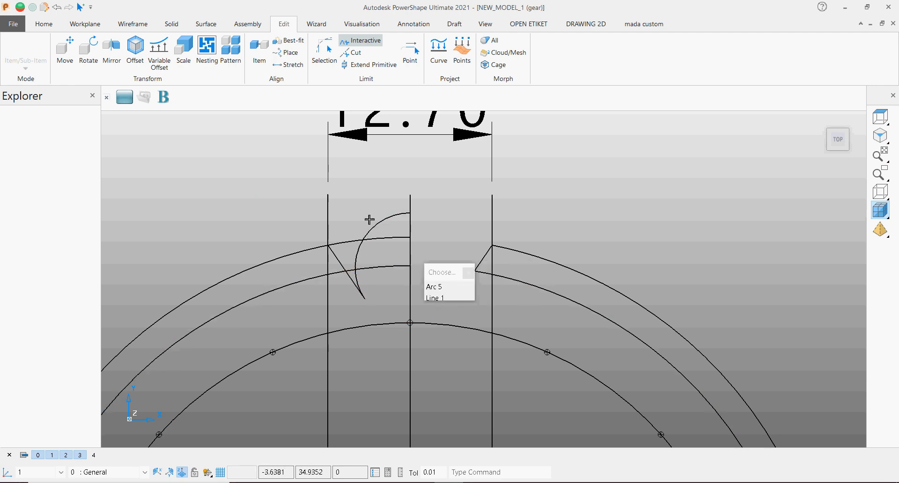
click(57, 7)
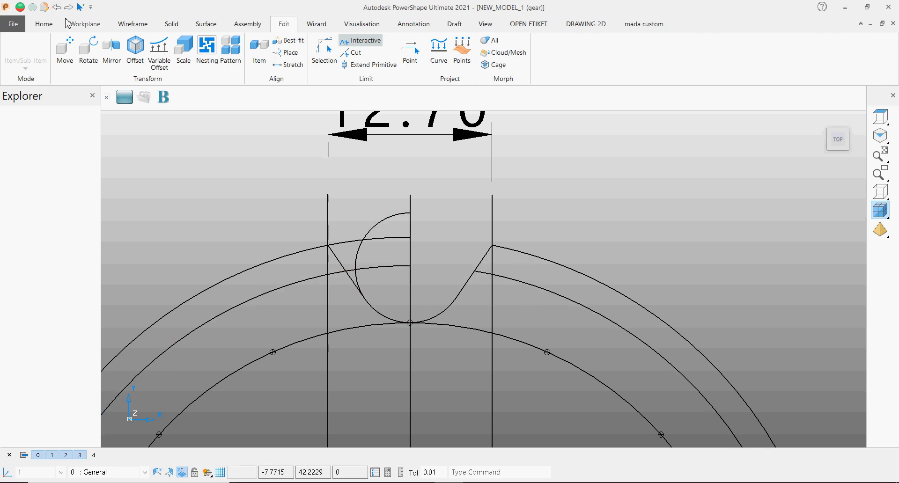
click(378, 231)
click(361, 243)
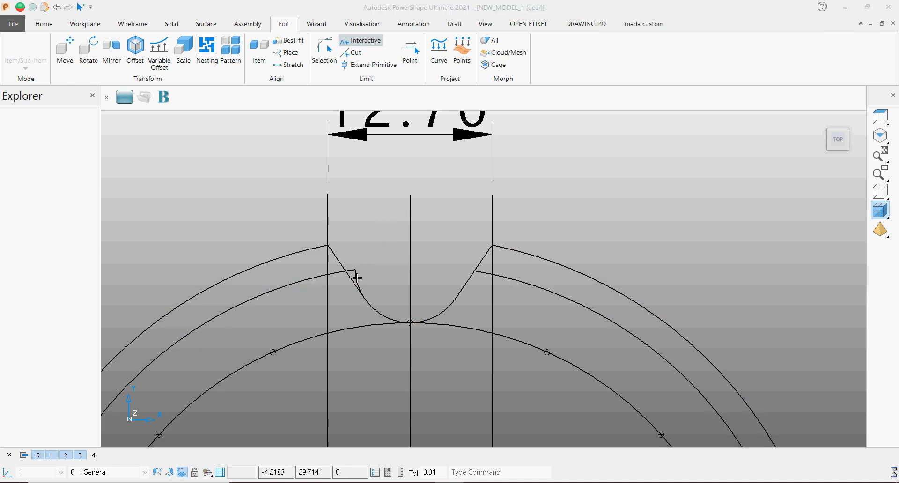
click(359, 275)
click(358, 271)
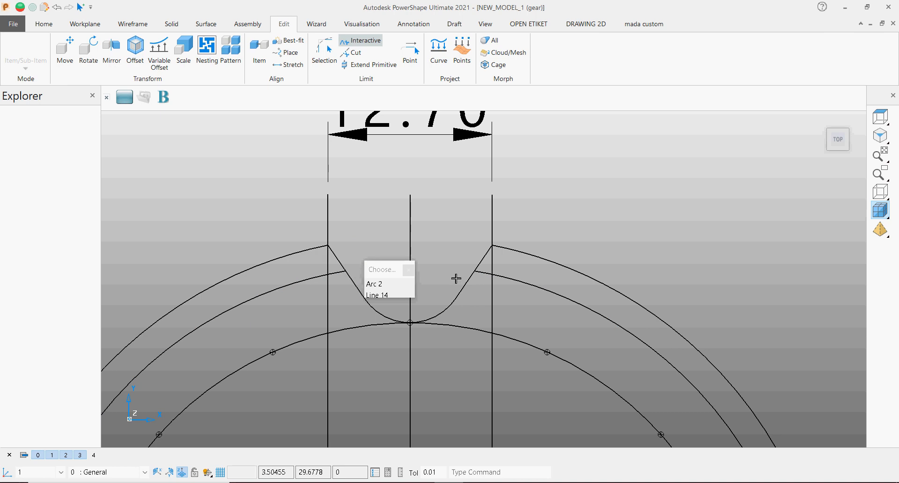
Step: Trim away the vertical centre line above the bottom of the tooth gap and end the interactive limiting
scroll(423, 280, down, 2)
click(434, 246)
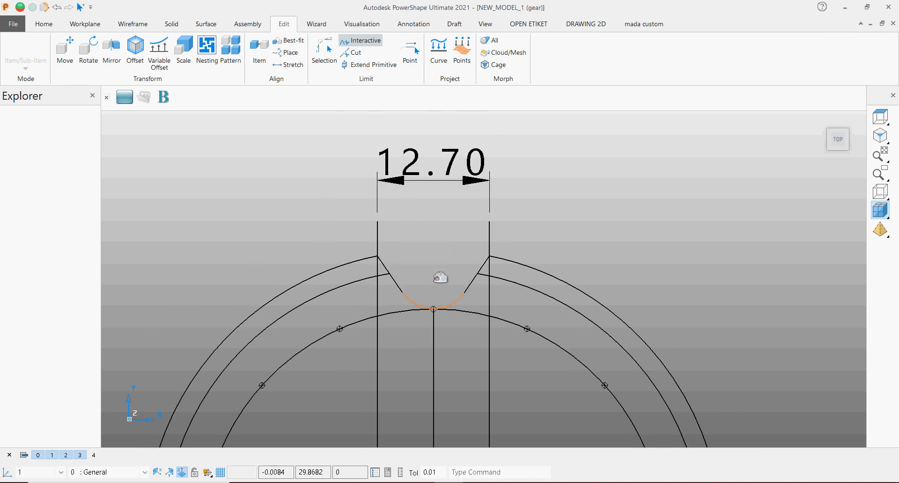
scroll(450, 295, down, 2)
scroll(460, 311, up, 2)
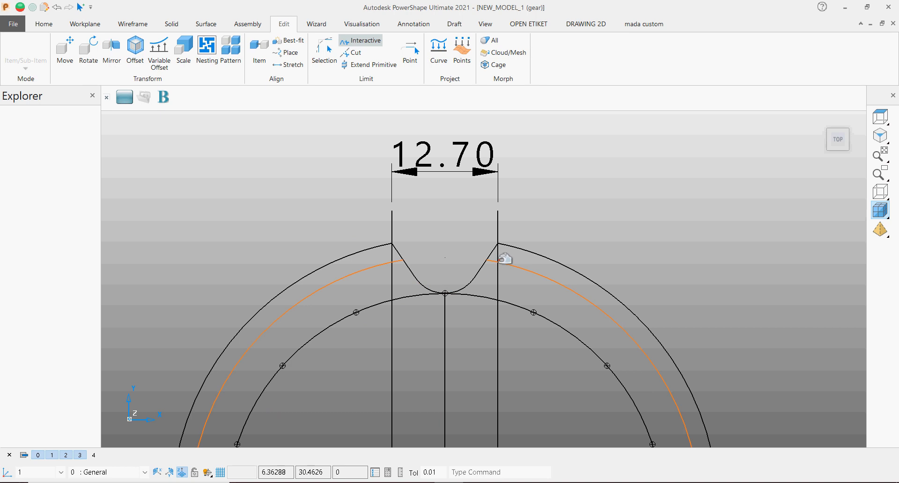
key(Escape)
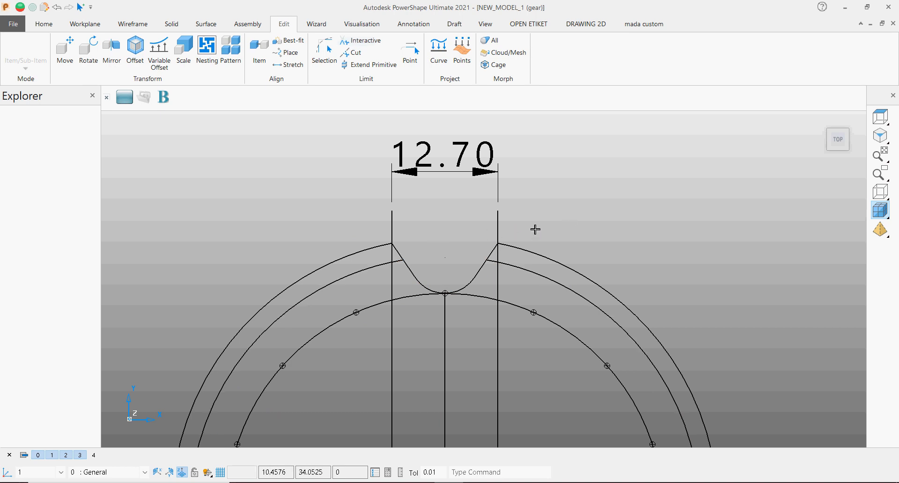
Step: Create and save a composite curve along the tooth gap from the right tangent line through the bottom arc to the left tangent line
key(c)
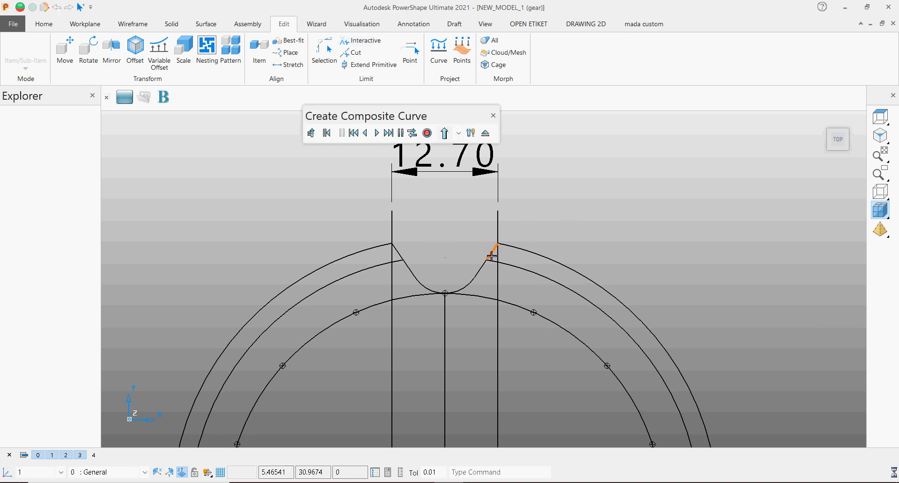
click(494, 253)
click(462, 293)
click(420, 283)
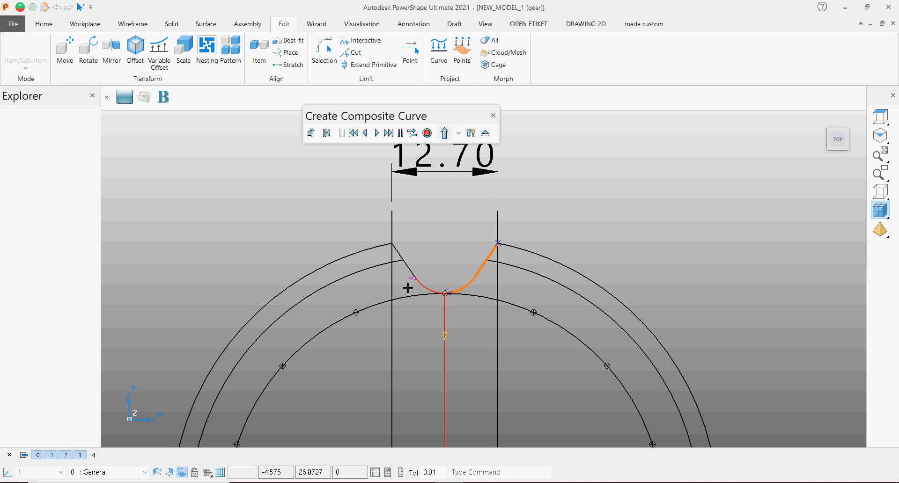
click(410, 275)
click(394, 247)
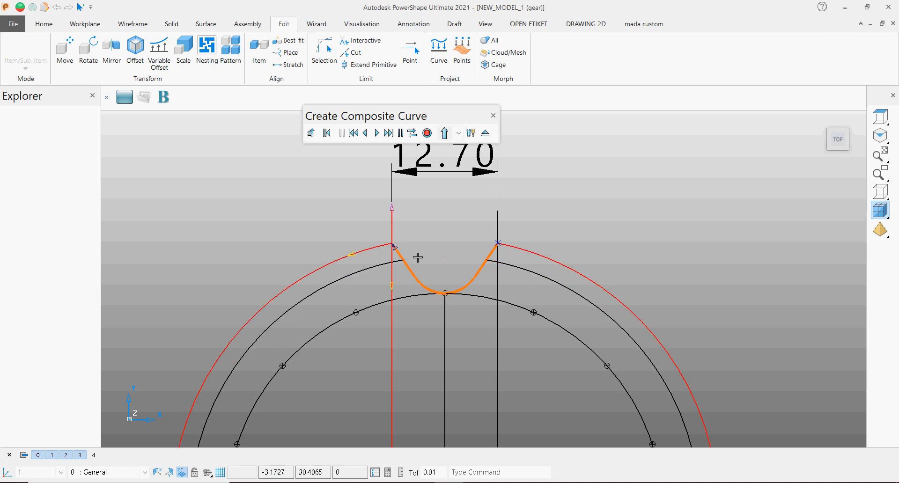
scroll(437, 262, up, 1)
click(427, 134)
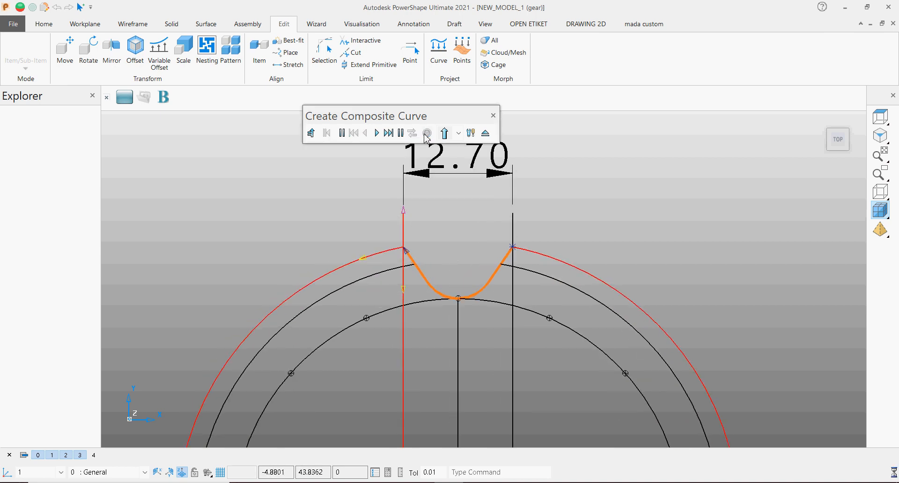
click(486, 134)
Step: Set up a circular pattern of the tooth gap curve with 15 elements, taking the number of teeth from the Gear Spec drawing
scroll(461, 246, down, 3)
scroll(472, 338, up, 3)
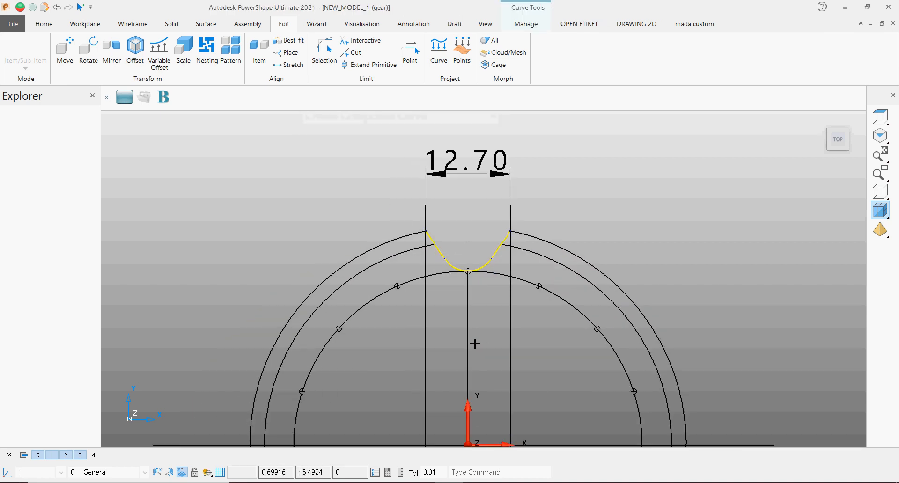
scroll(503, 256, down, 2)
scroll(504, 257, down, 1)
scroll(508, 334, up, 1)
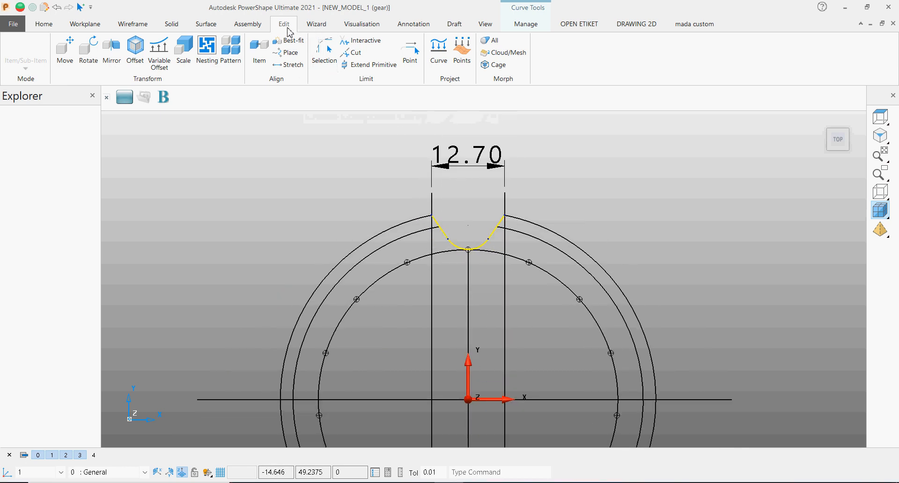
click(230, 53)
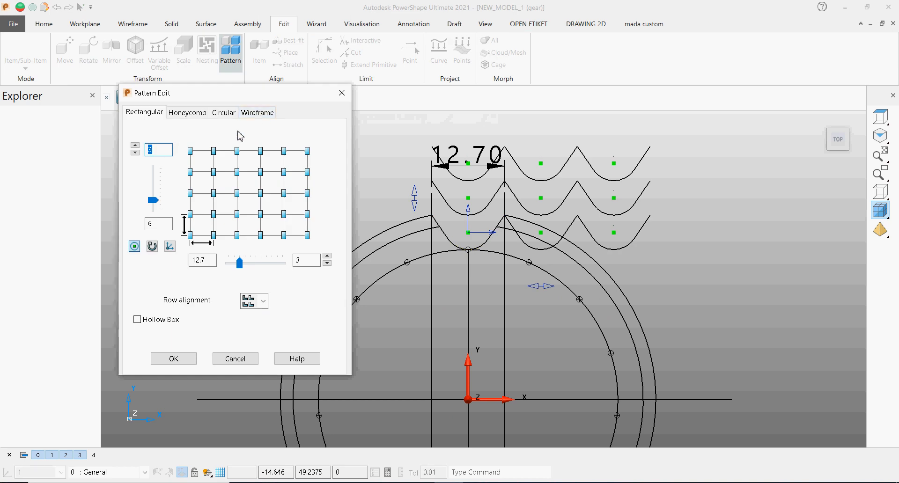
click(224, 113)
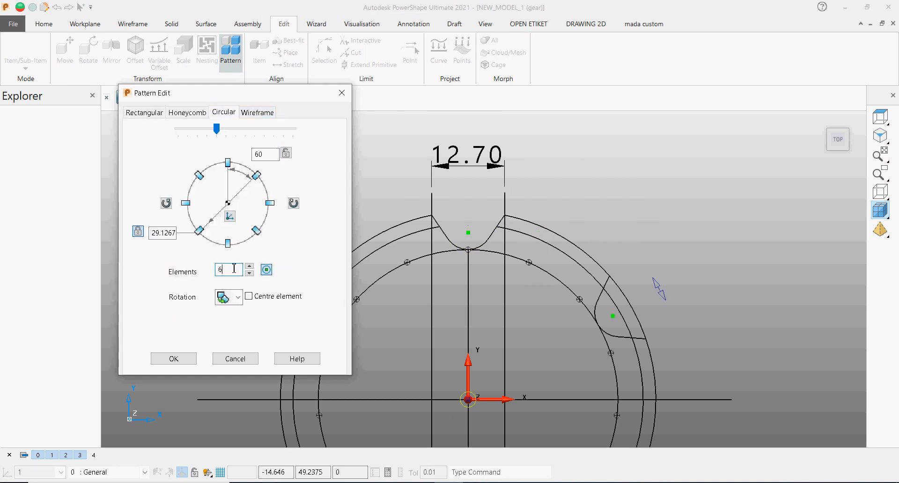
key(alt+Tab)
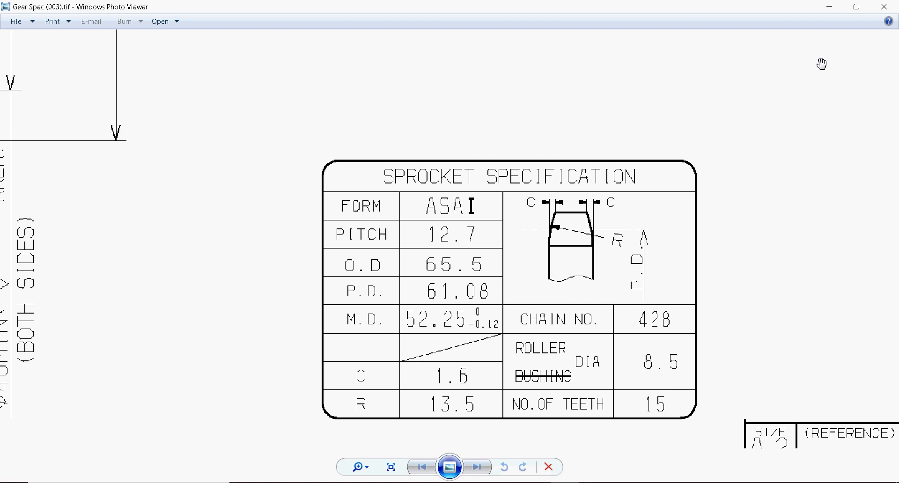
click(829, 6)
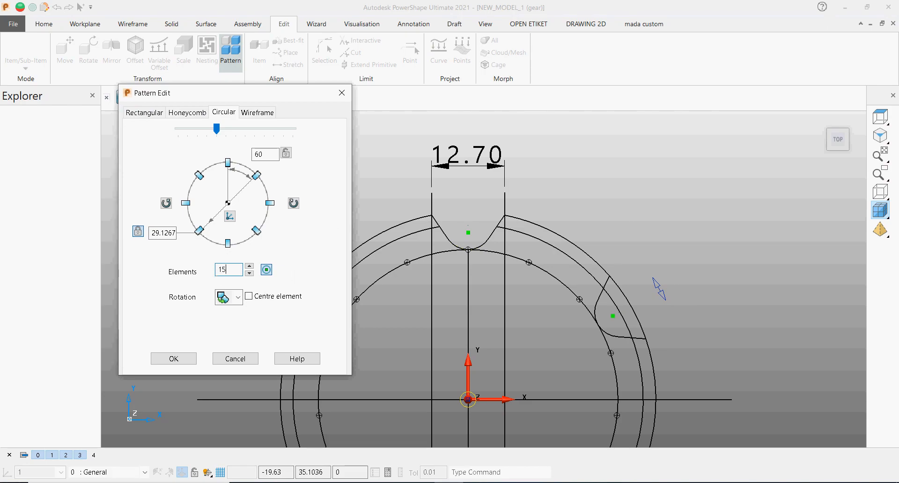
Step: Set the circular pattern's angle to 24 degrees and create the tooth gap copies around the workplane origin
double_click(267, 155)
text(24)
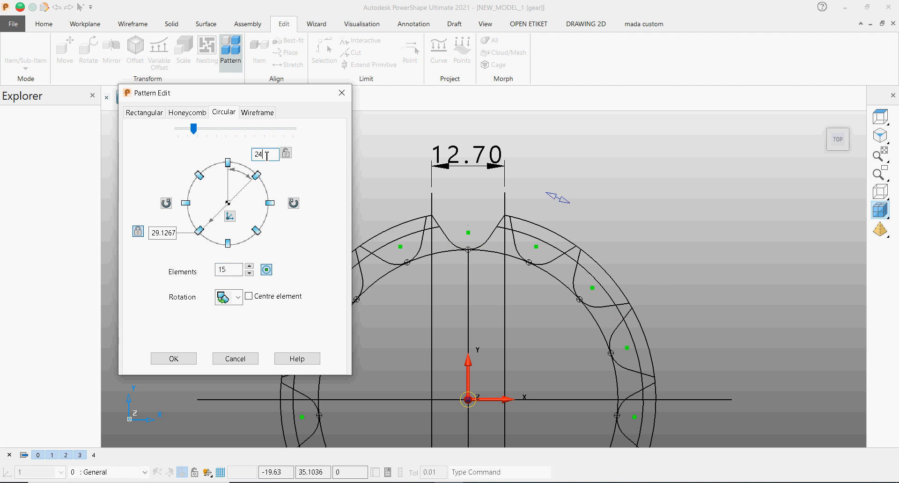
scroll(428, 239, down, 5)
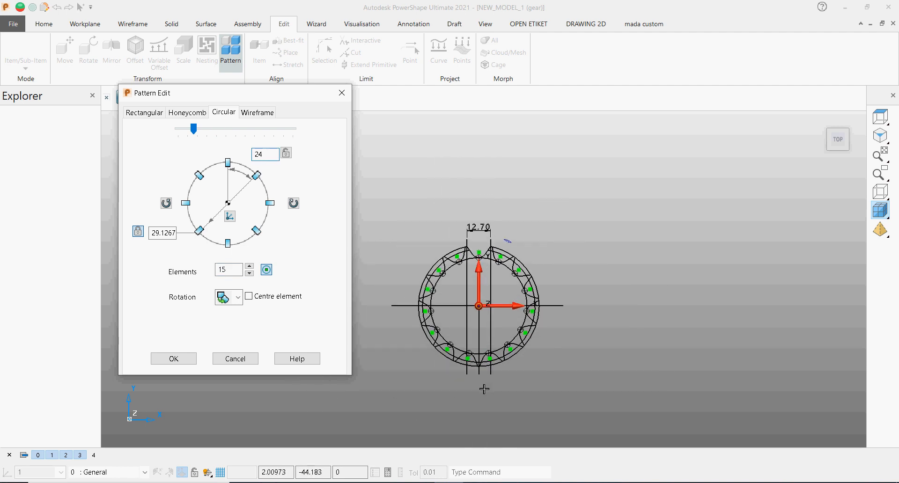
scroll(470, 371, up, 2)
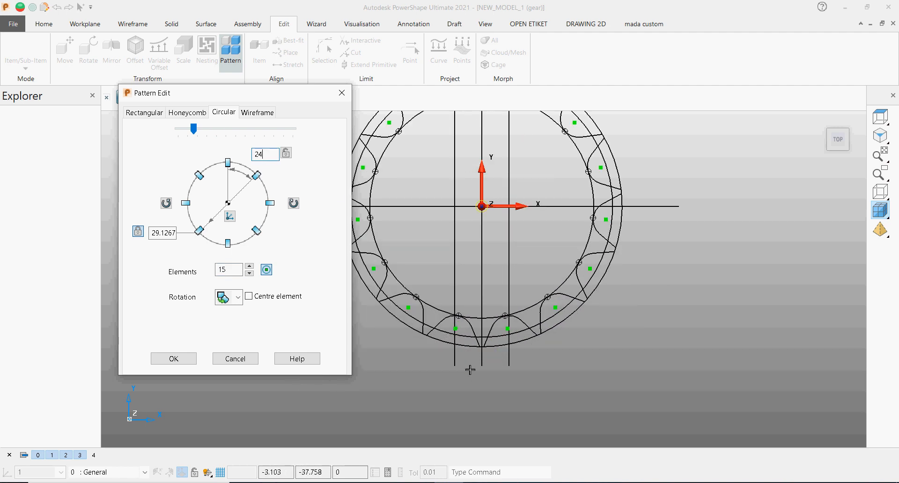
click(161, 360)
scroll(468, 243, down, 2)
scroll(516, 146, up, 3)
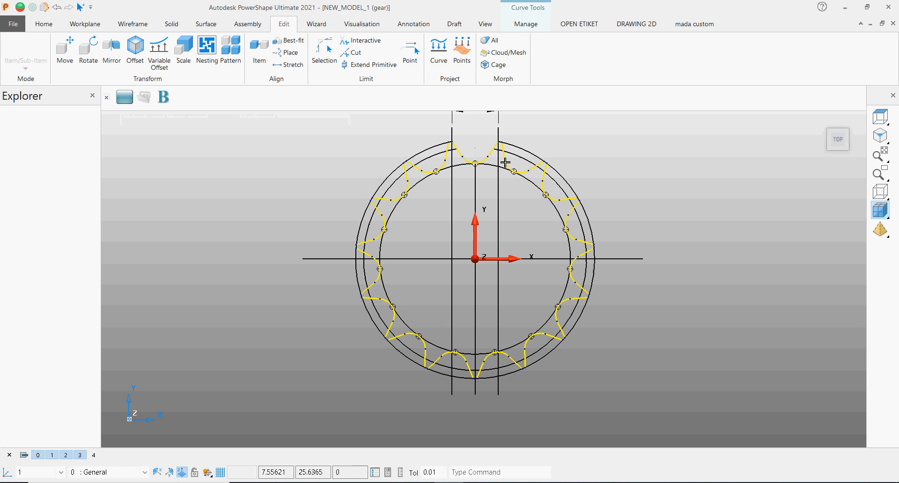
Step: Start a composite curve on the top gap's right flank, reverse its direction, and lead it over the adjacent tooth tip along the outer circle
scroll(511, 145, up, 2)
click(607, 149)
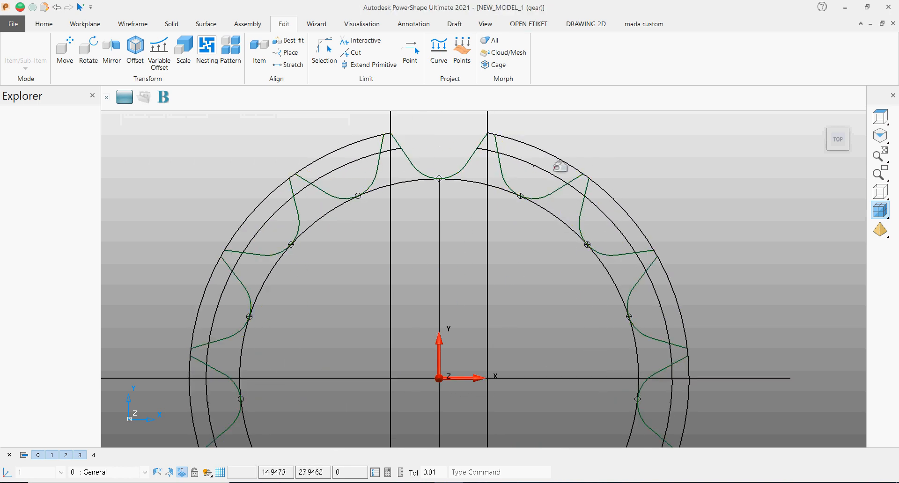
scroll(487, 139, up, 3)
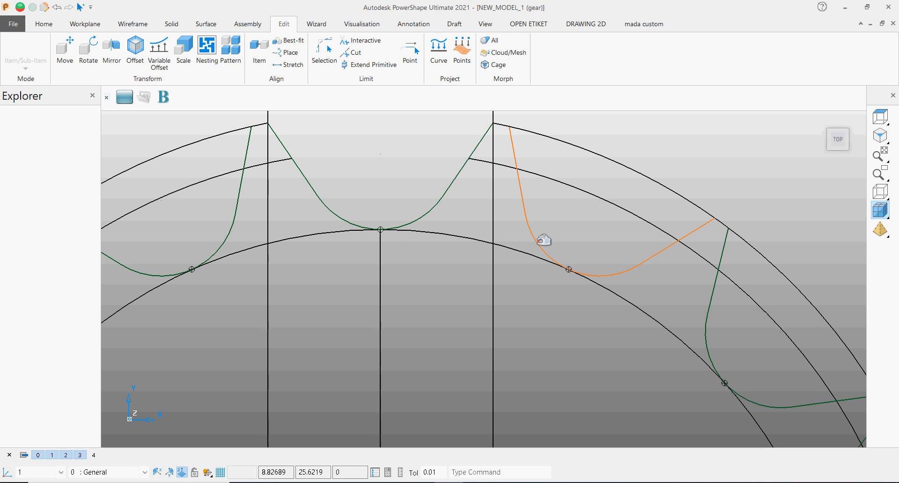
scroll(540, 240, down, 3)
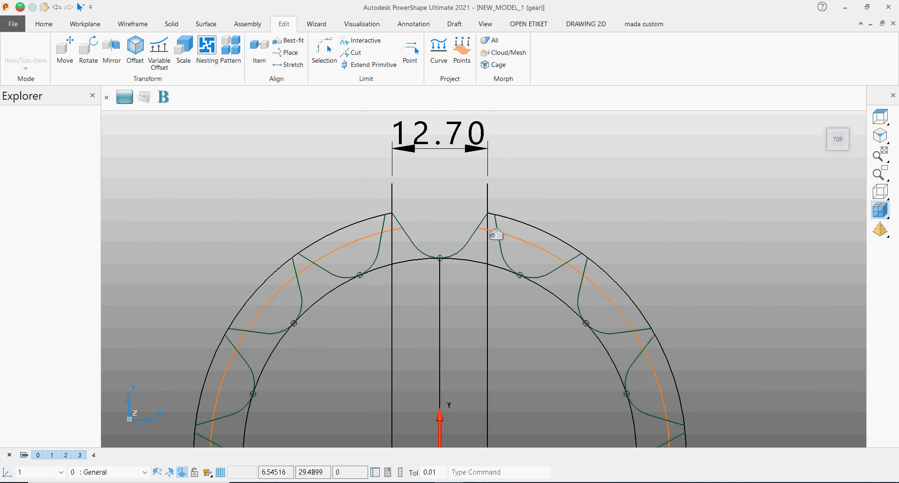
scroll(501, 215, up, 2)
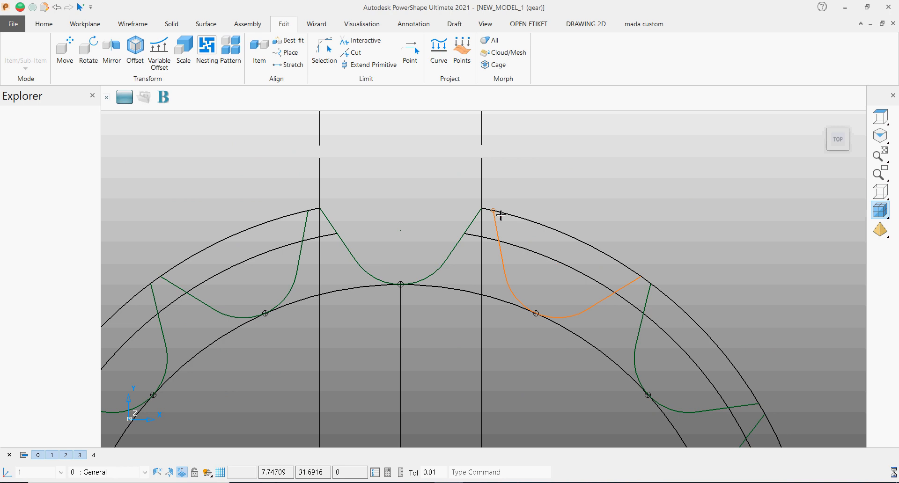
click(475, 224)
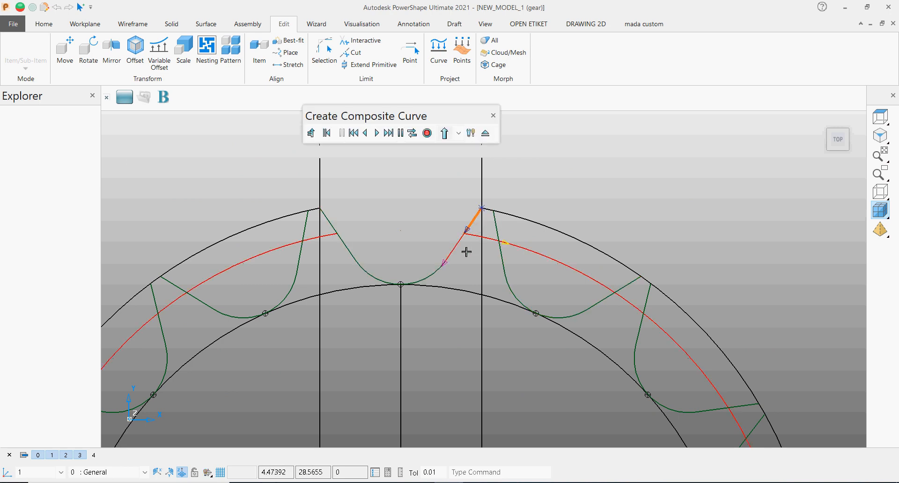
click(412, 133)
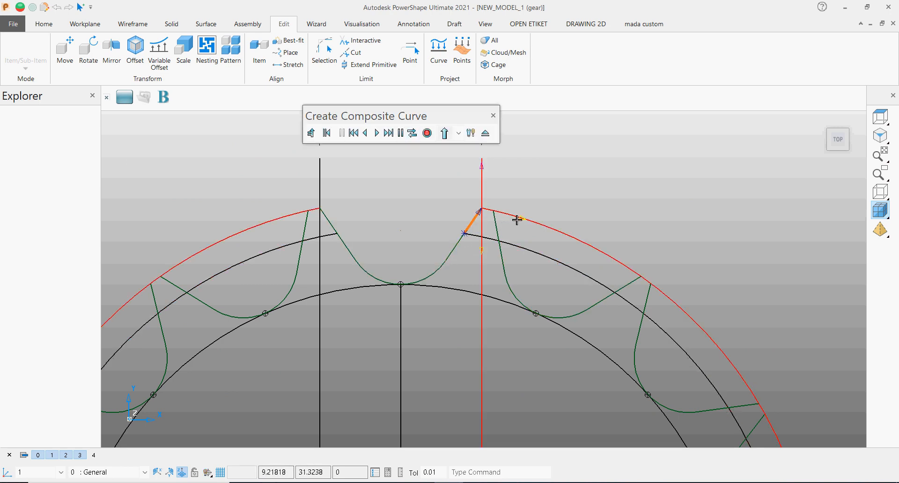
click(501, 253)
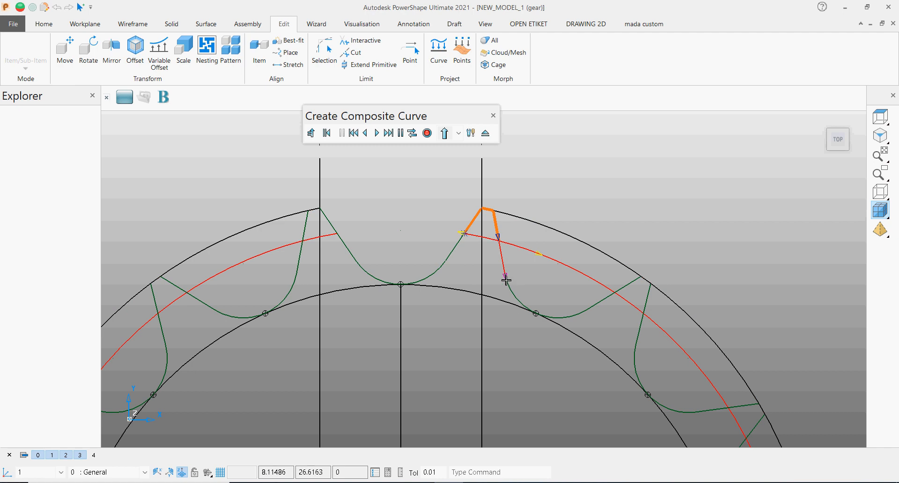
Step: Extend the composite curve clockwise through the first patterned gap and over the next tooth tip onto the following flank
click(505, 278)
click(572, 317)
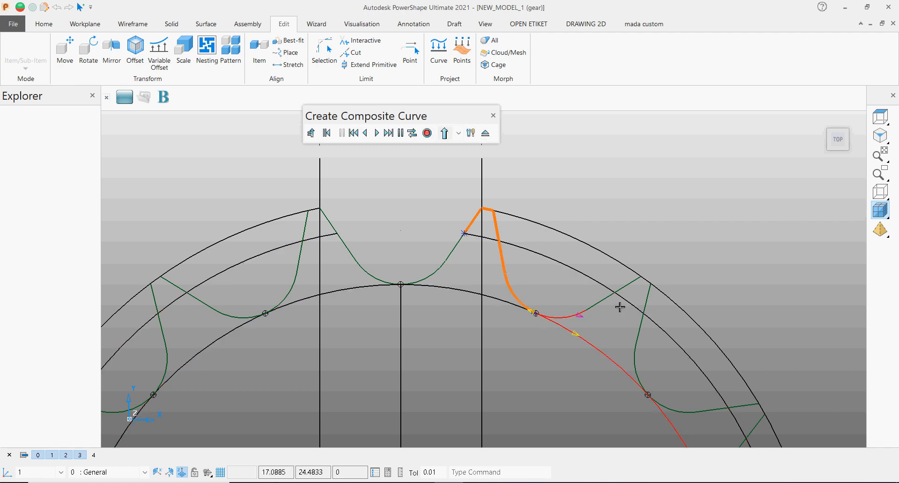
click(582, 314)
click(640, 280)
click(673, 302)
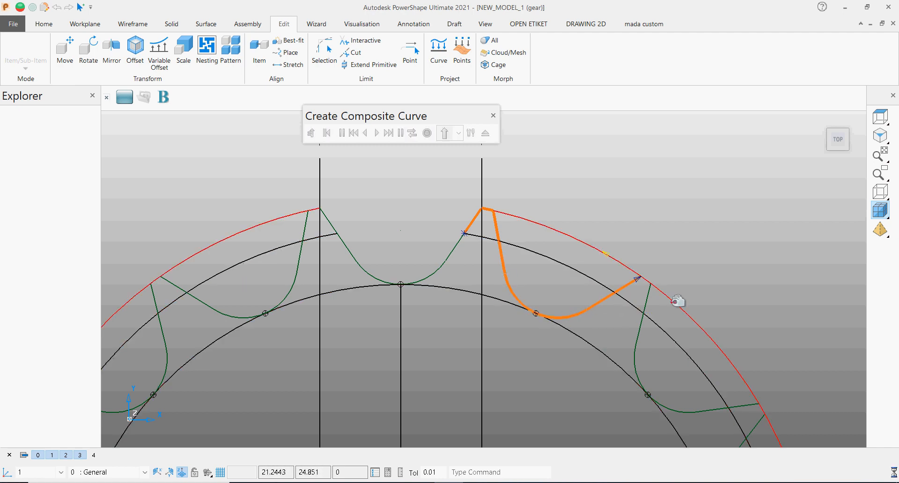
click(640, 330)
Step: Continue the composite curve through the second patterned gap clockwise and across the tooth tip onto the third gap's flank
scroll(637, 335, down, 3)
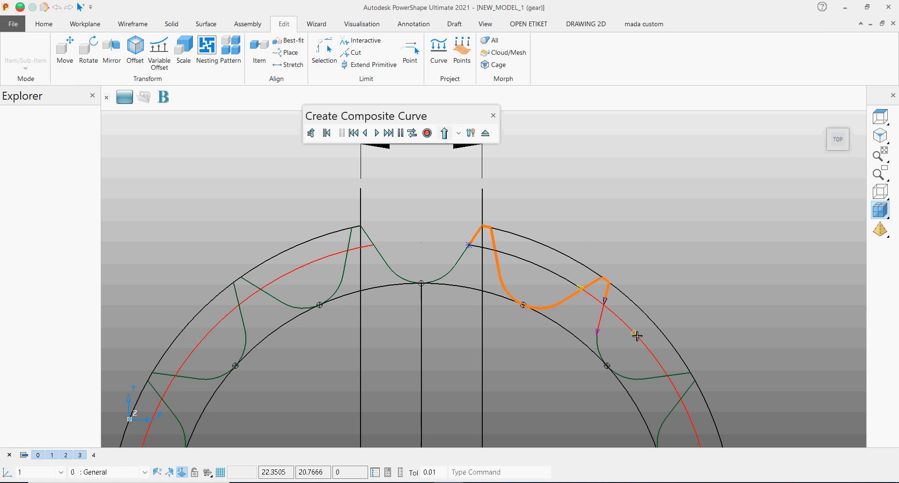
click(604, 339)
scroll(612, 356, down, 2)
click(614, 359)
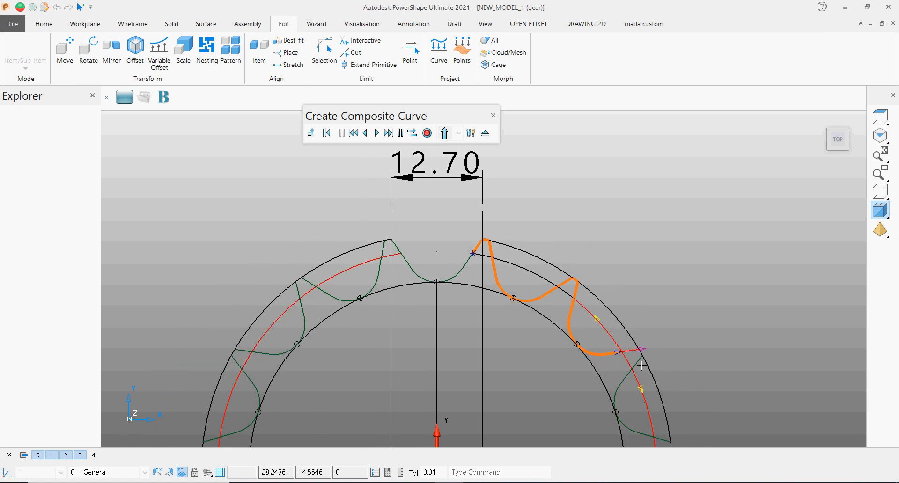
click(648, 350)
click(655, 385)
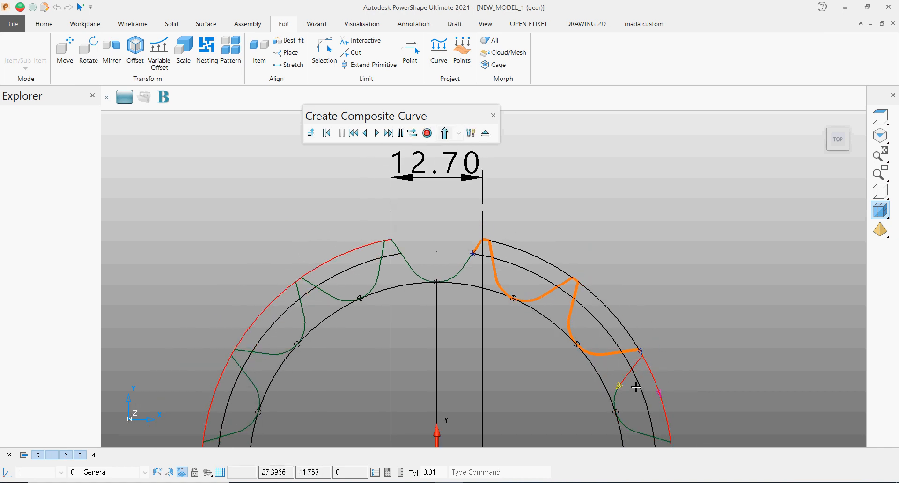
click(626, 383)
Step: Extend the composite curve clockwise through the third patterned gap and over the tooth tip onto the fourth gap's flank
scroll(628, 368, down, 4)
scroll(573, 366, up, 2)
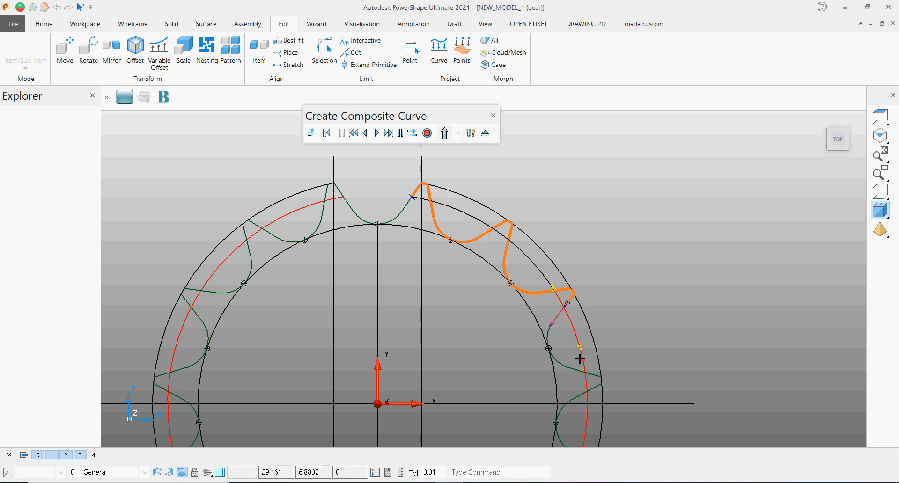
click(558, 333)
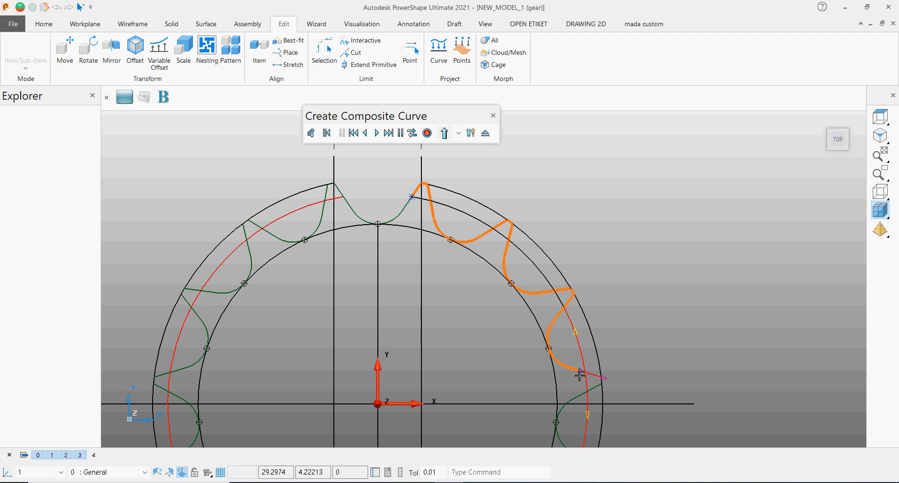
scroll(580, 381, up, 4)
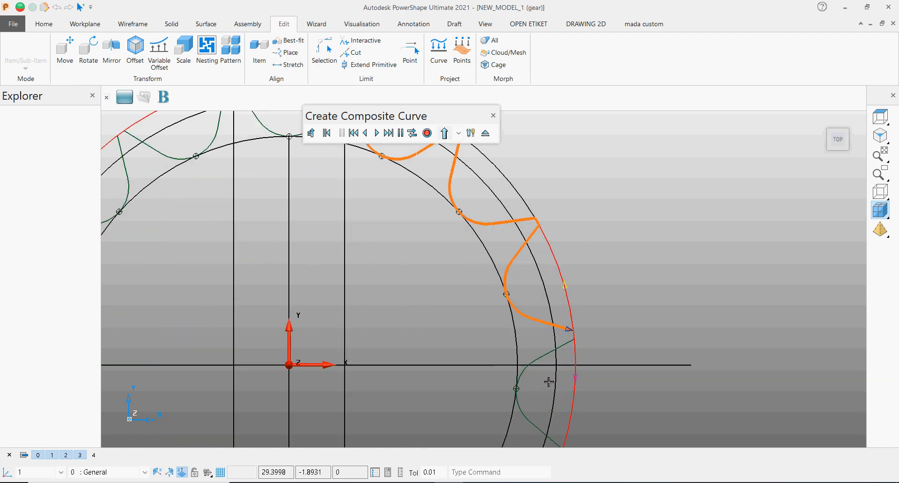
click(582, 356)
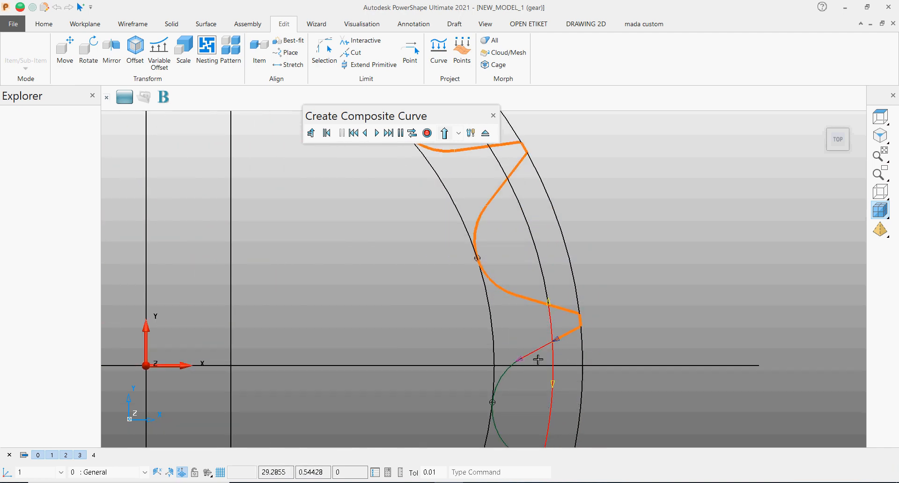
Step: Lead the composite curve around the fourth patterned gap, just below the X axis, out to the next tooth tip on the outer circle
scroll(521, 351, down, 2)
click(517, 341)
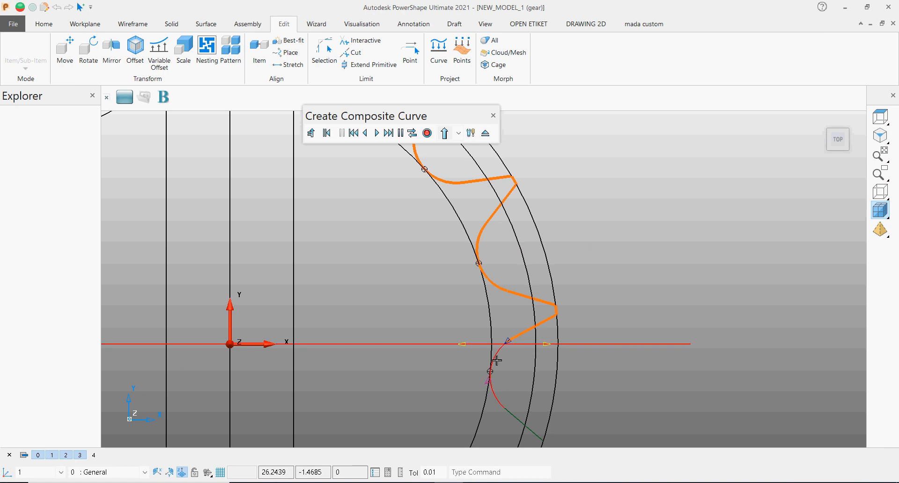
click(490, 385)
scroll(508, 406, down, 2)
click(503, 392)
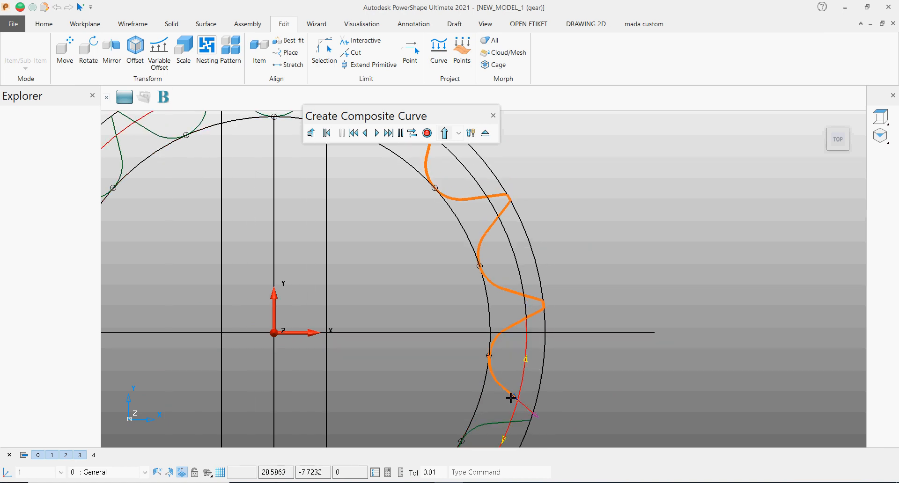
click(536, 420)
scroll(533, 423, down, 2)
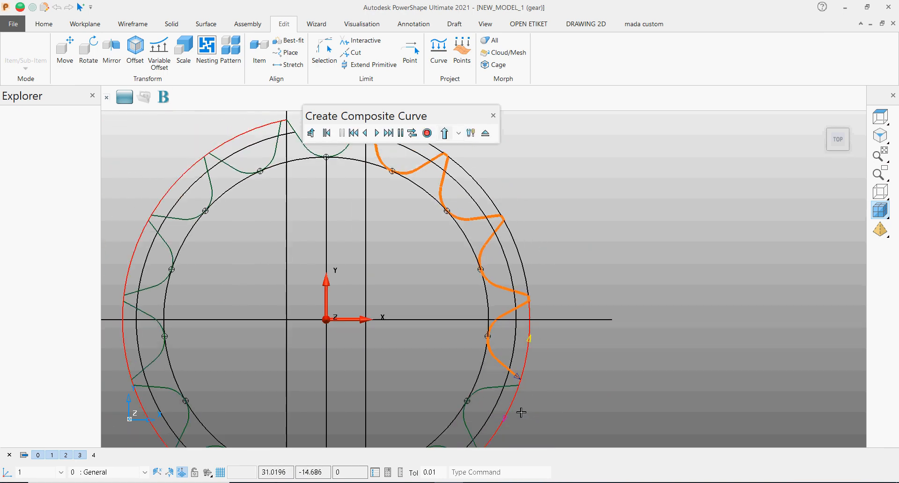
Step: Carry the composite curve across that tooth tip and through the fifth patterned gap to its far end on the outer circle
click(490, 369)
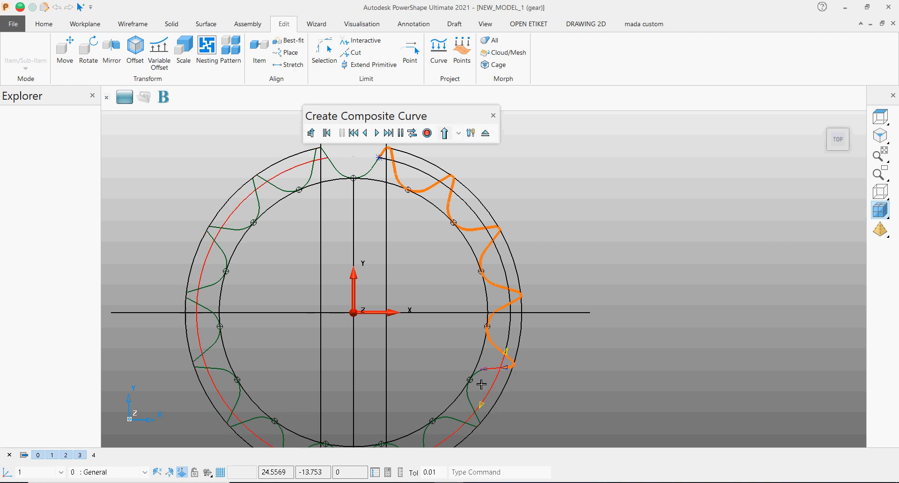
click(485, 379)
click(467, 405)
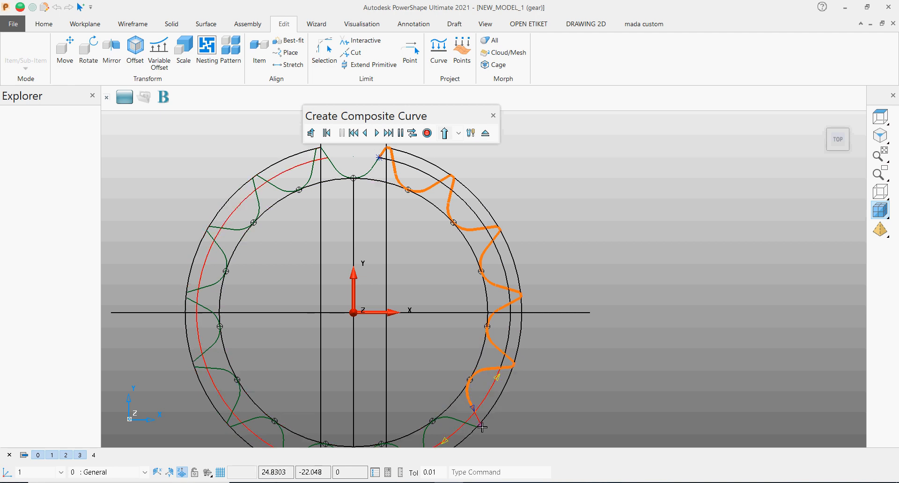
click(479, 427)
scroll(468, 427, down, 2)
scroll(470, 428, up, 3)
scroll(484, 377, up, 1)
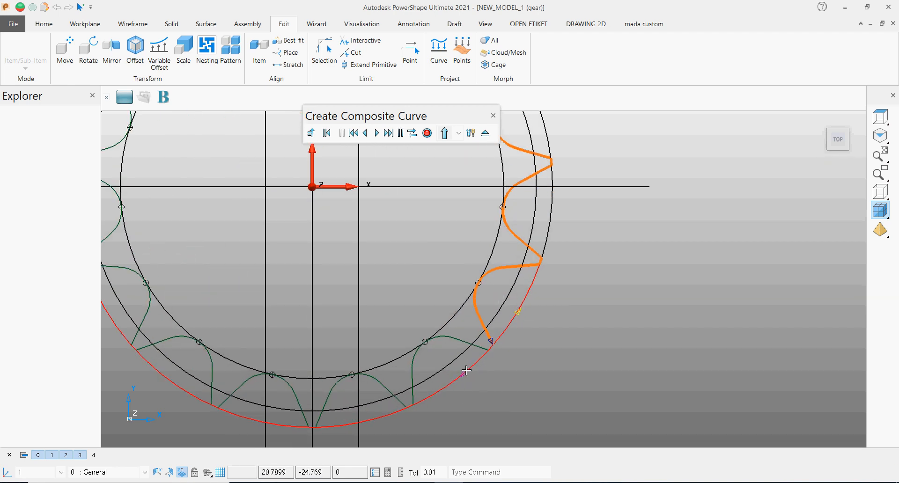
Step: Continue the composite curve clockwise through the sixth and seventh patterned gaps to the lowest tooth tip at the Y axis
click(454, 335)
click(452, 337)
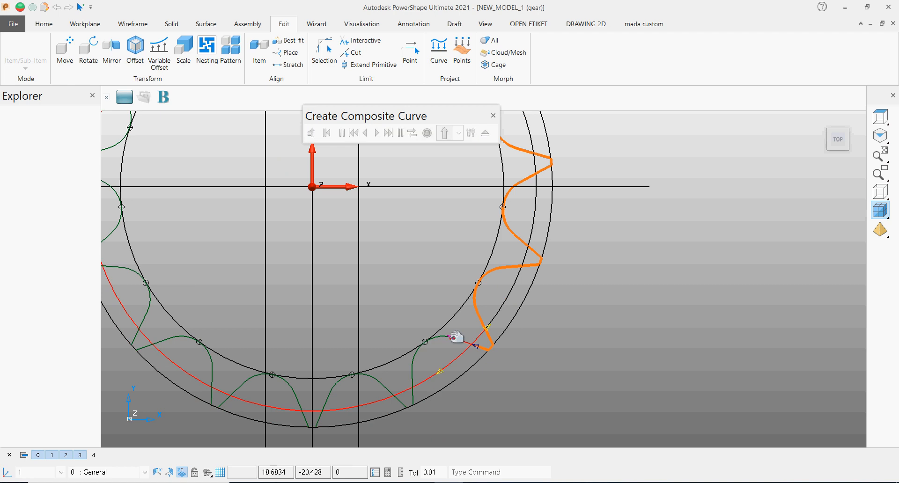
click(414, 370)
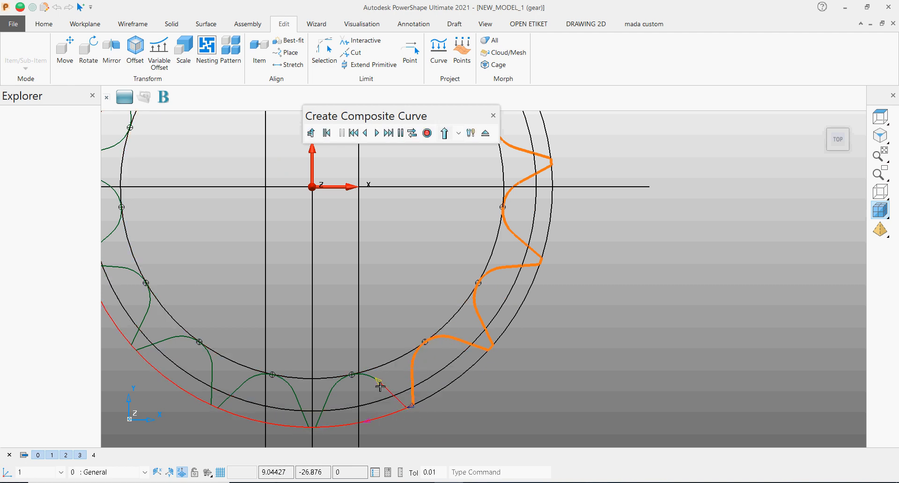
click(379, 386)
click(370, 379)
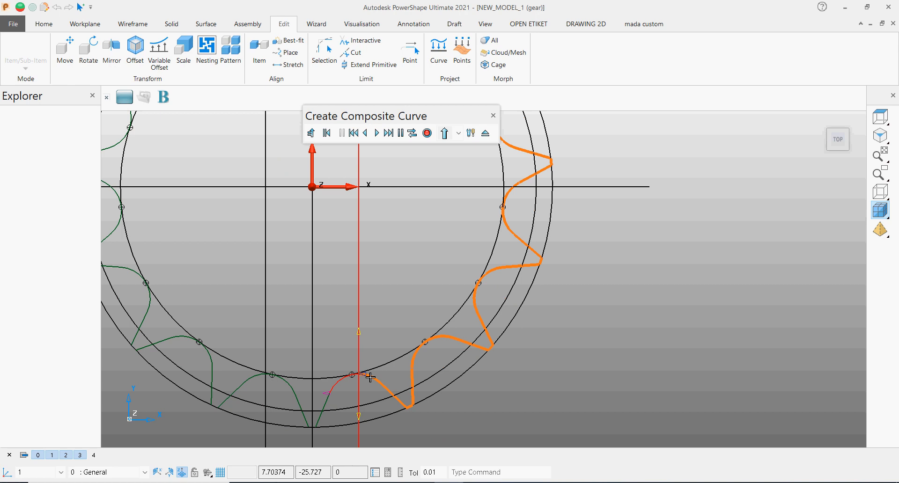
click(333, 397)
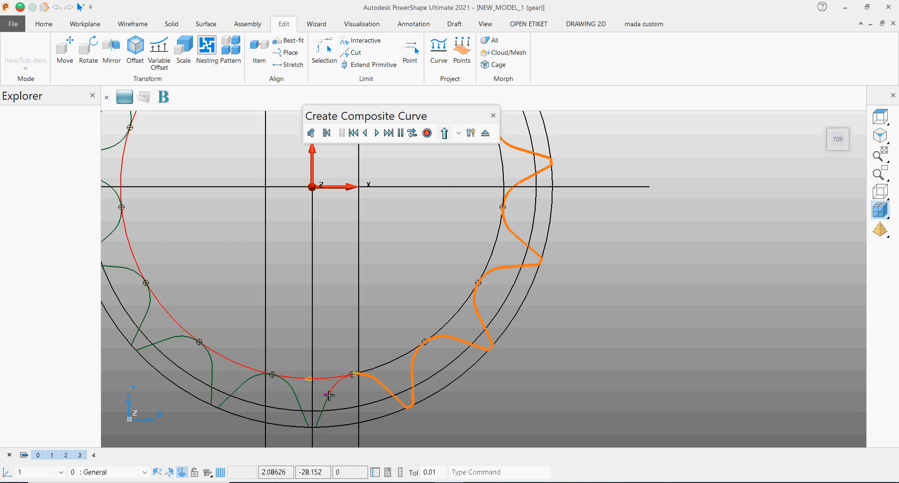
scroll(323, 424, down, 3)
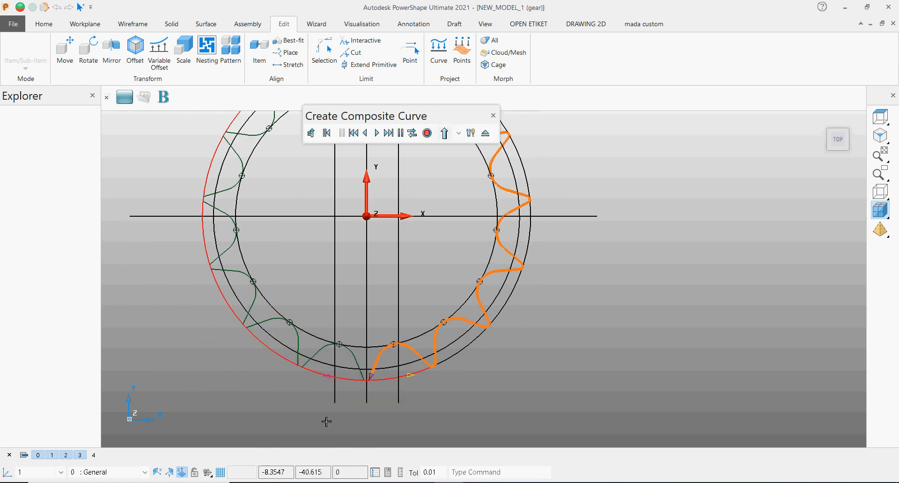
scroll(378, 370, up, 3)
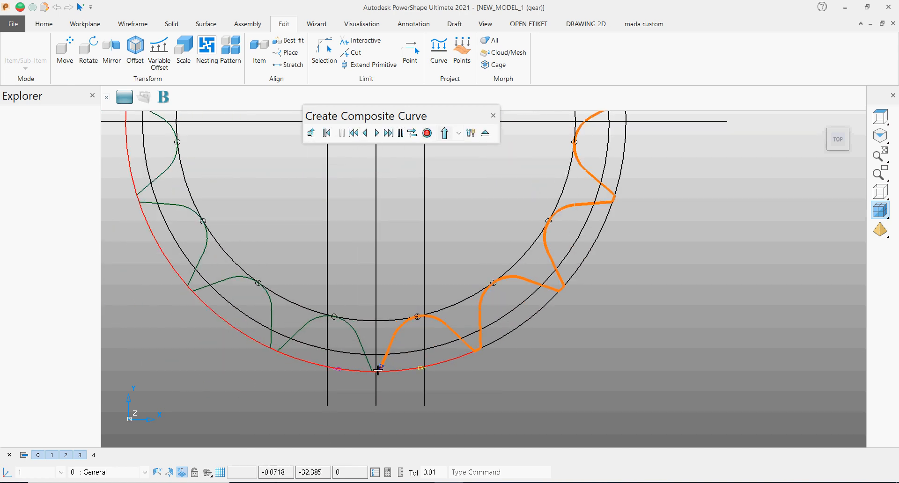
Step: Take the composite curve over the lowest tooth tip and through the eighth and ninth patterned gaps onto the tenth gap's flank
click(334, 373)
click(361, 340)
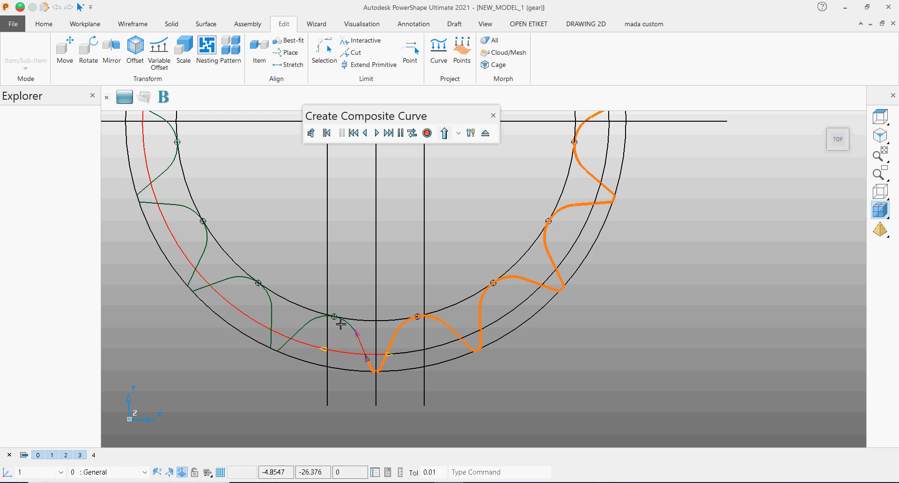
click(351, 331)
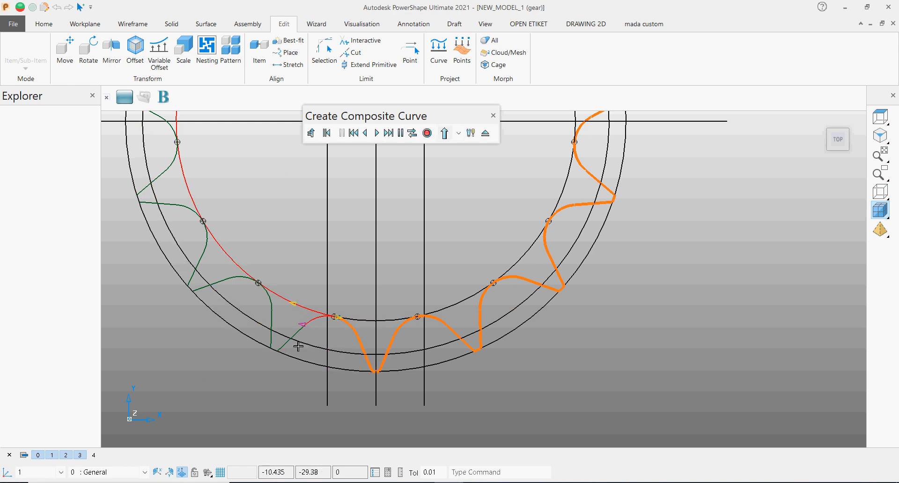
click(304, 326)
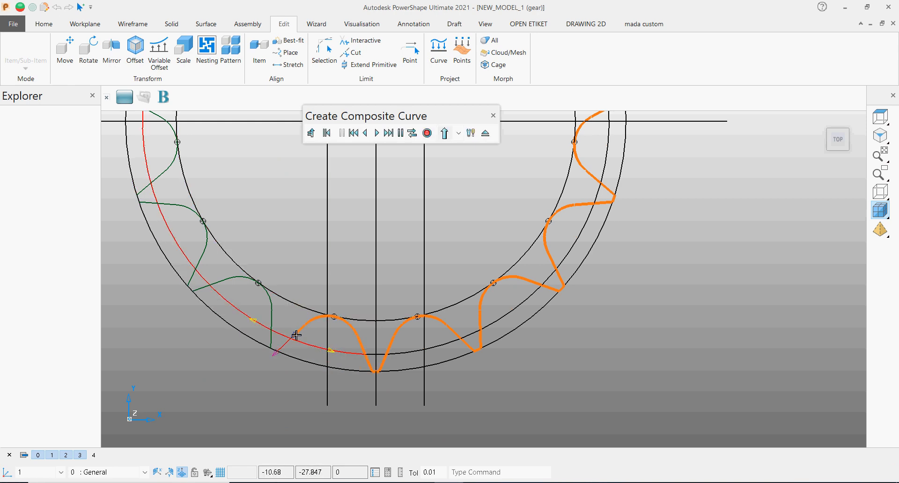
click(280, 354)
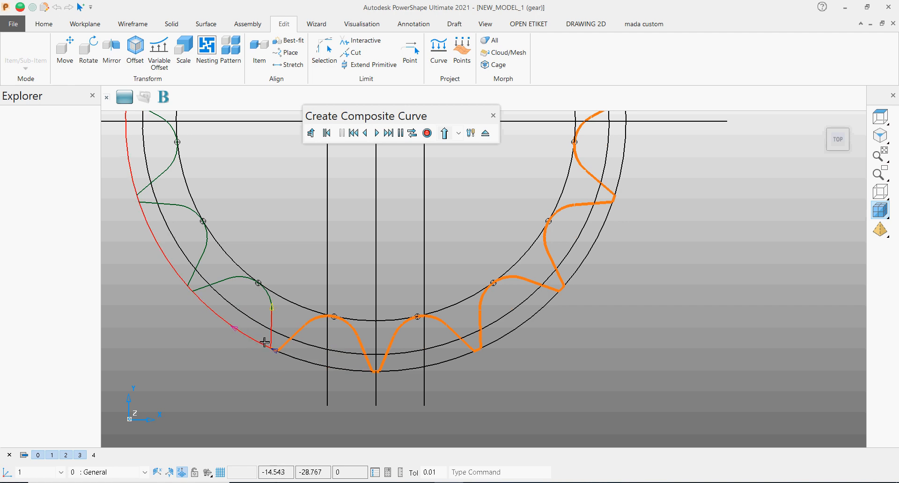
click(274, 313)
click(275, 302)
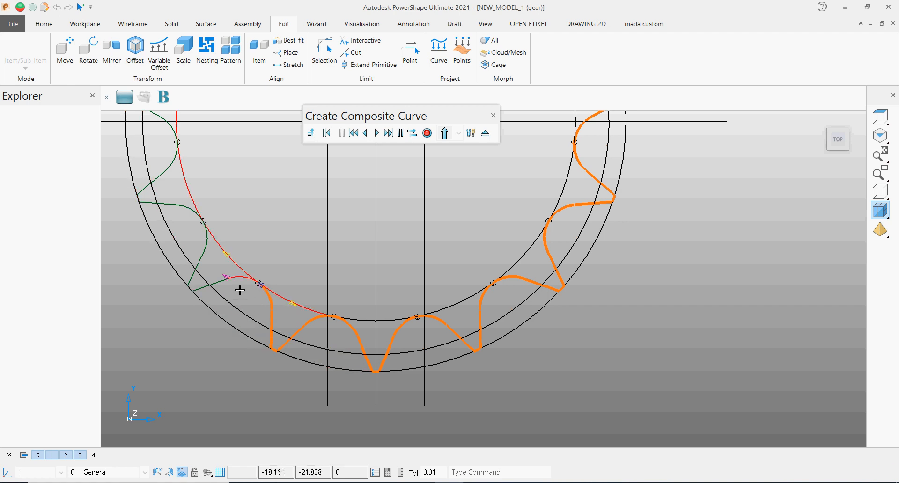
click(190, 289)
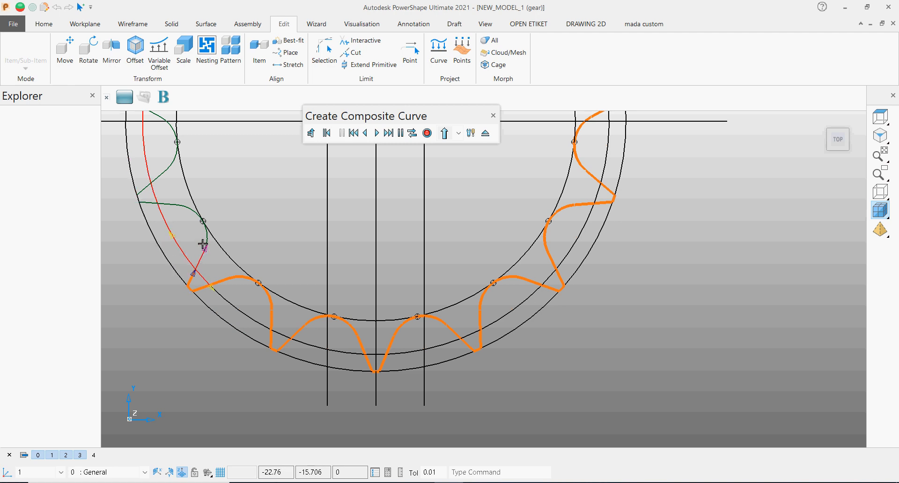
Step: Extend the composite curve through the tenth patterned gap up to the tooth tip on the outer circle
click(206, 244)
click(179, 207)
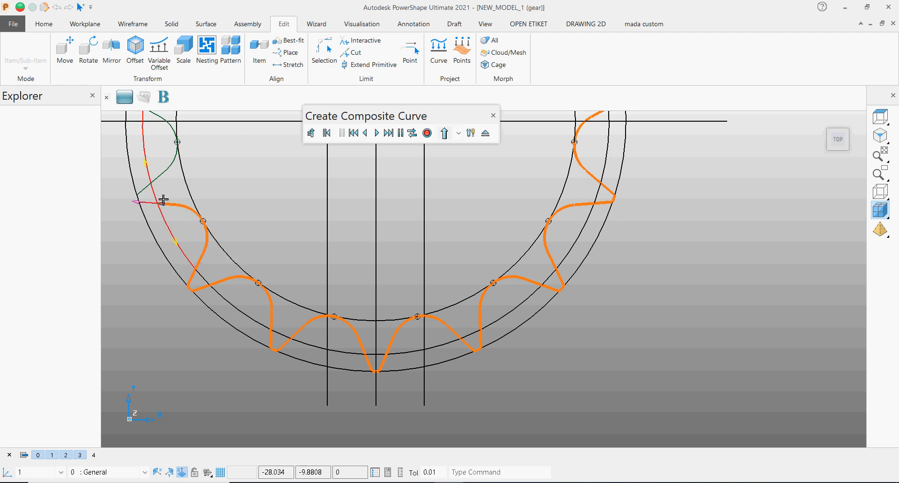
click(133, 203)
scroll(301, 246, down, 8)
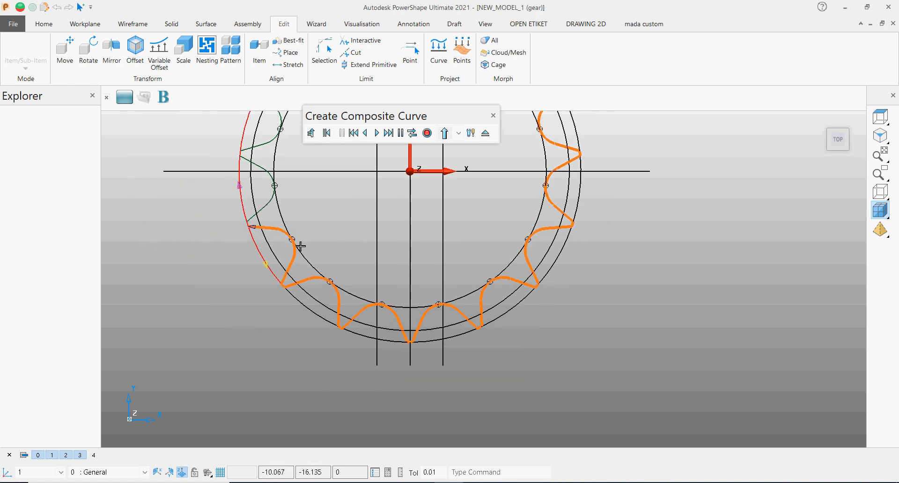
scroll(310, 232, up, 3)
scroll(321, 226, up, 3)
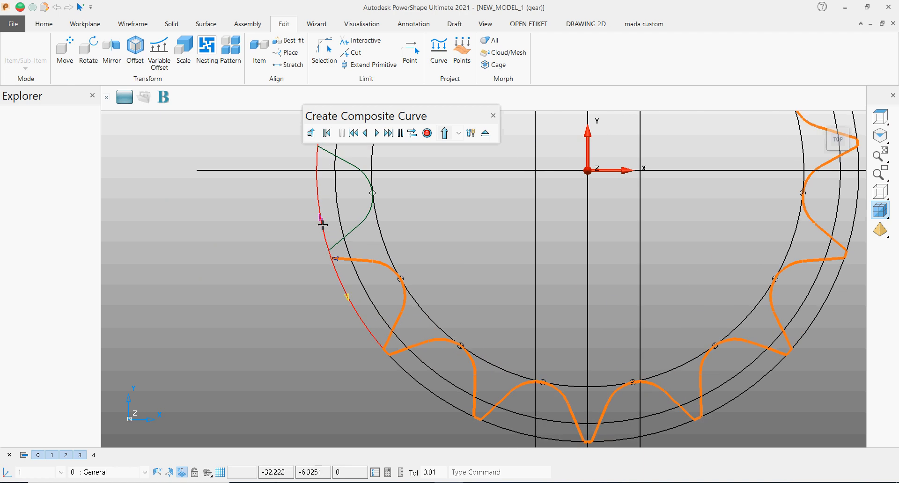
Step: Lead the composite curve over the tooth tip and through the eleventh patterned gap to the tip just above the X axis
click(360, 231)
scroll(360, 228, down, 2)
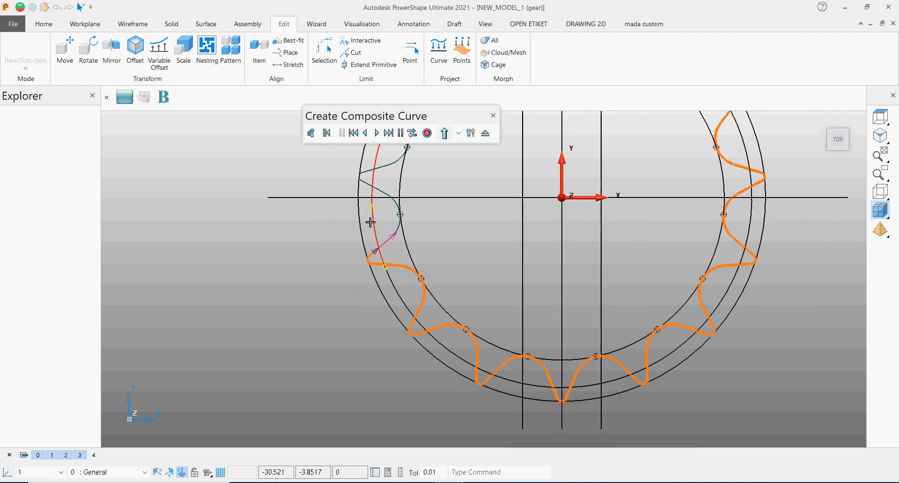
click(383, 194)
scroll(377, 190, up, 2)
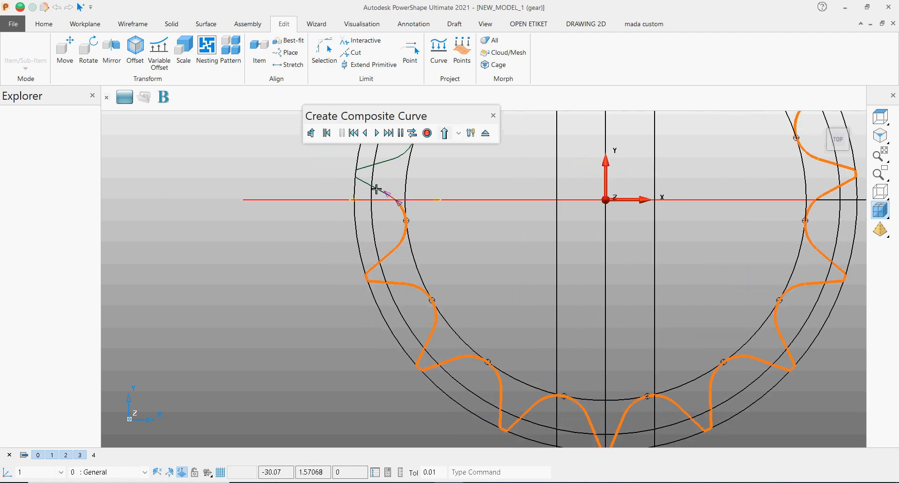
scroll(349, 174, down, 2)
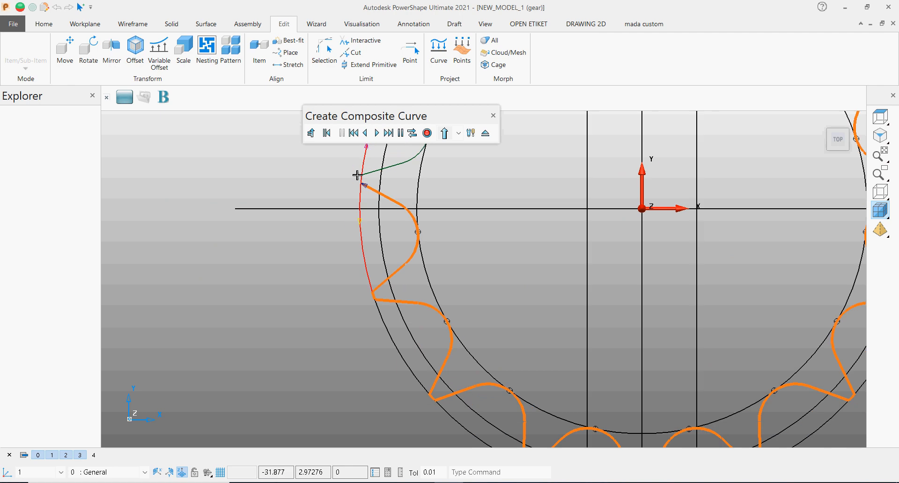
scroll(369, 175, up, 3)
click(406, 190)
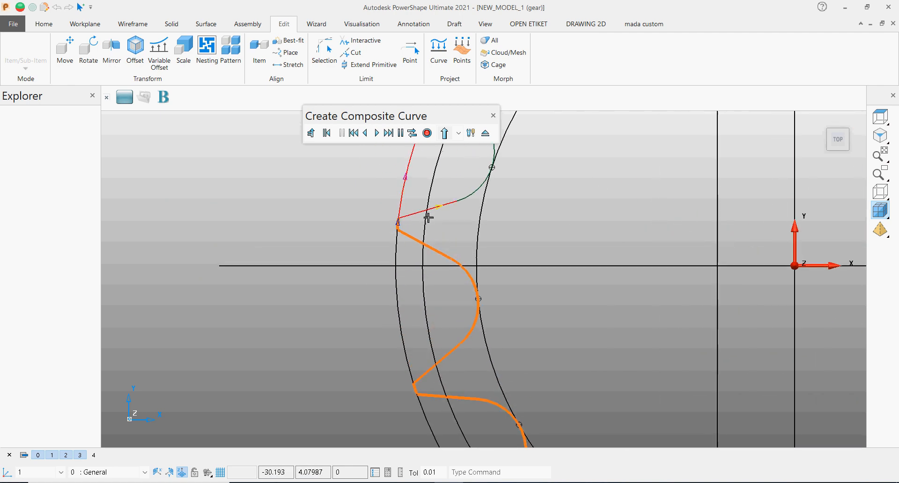
Step: Continue the composite curve clockwise along both flanks of the twelfth patterned gap out to the outer circle
click(441, 209)
scroll(462, 219, down, 2)
scroll(471, 206, up, 2)
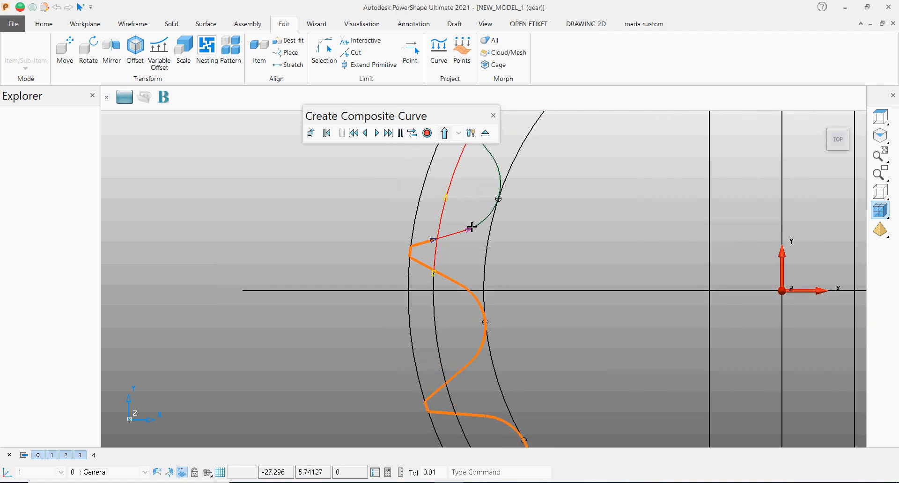
click(472, 228)
scroll(480, 220, down, 3)
scroll(499, 195, up, 3)
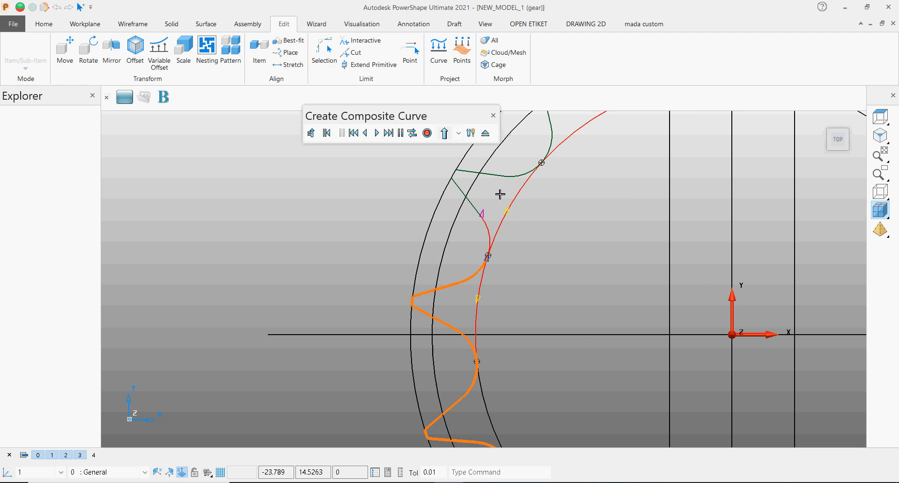
click(481, 218)
click(454, 178)
scroll(491, 191, down, 3)
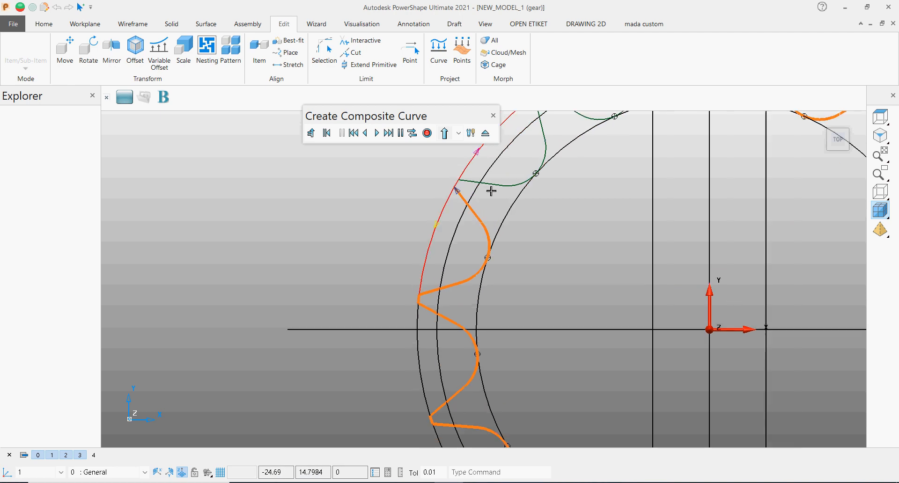
scroll(493, 187, up, 3)
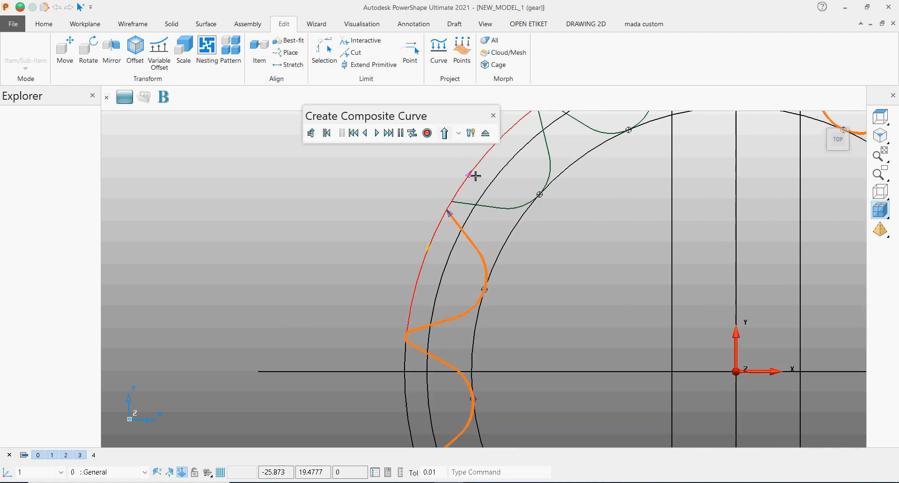
Step: Carry the composite curve across the tooth tip and through the thirteenth patterned gap to the start of the next tip
click(514, 210)
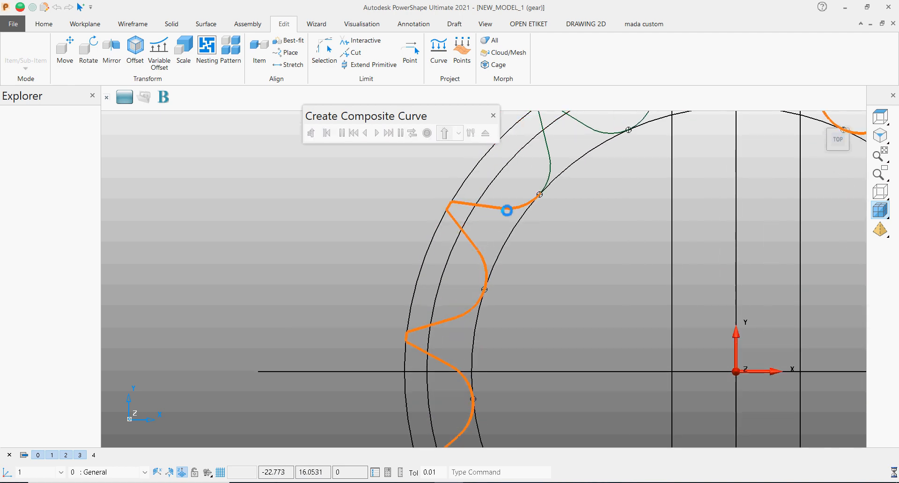
click(555, 159)
scroll(552, 162, down, 2)
click(522, 161)
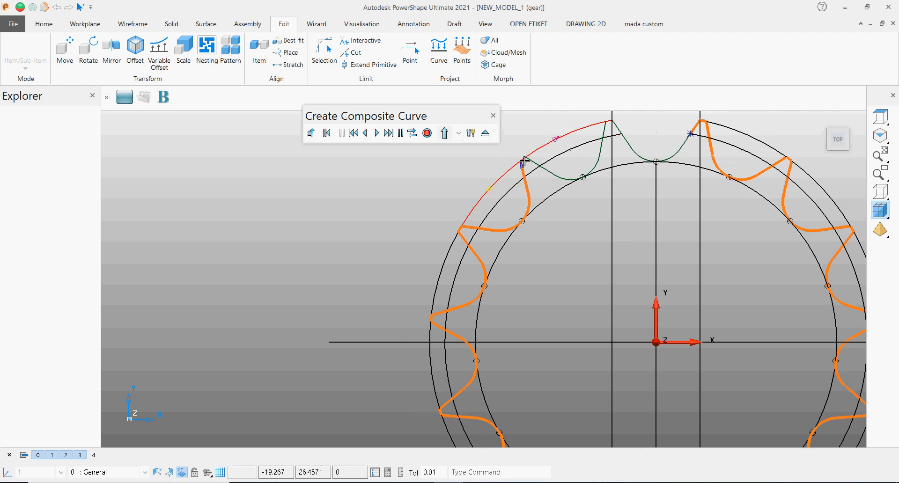
Step: Carry the composite curve through the patterned gap just before the top gap, up to its tip on the outer circle
click(556, 180)
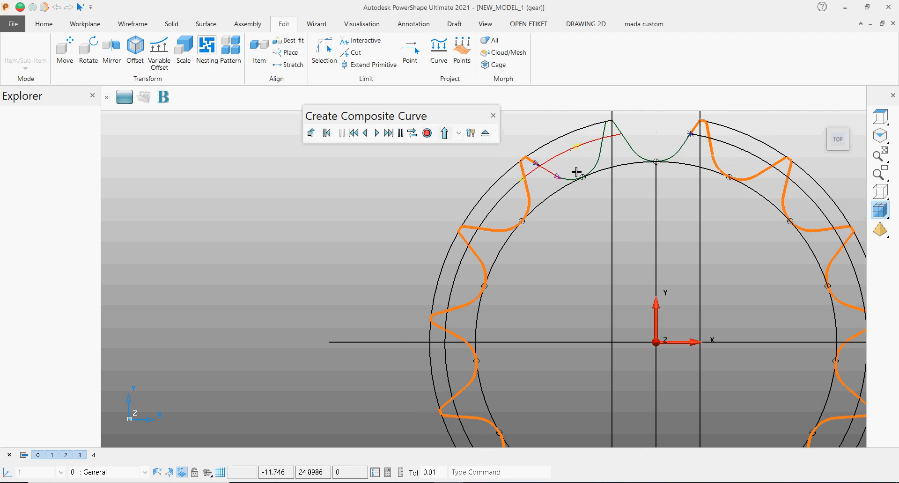
click(561, 179)
click(598, 162)
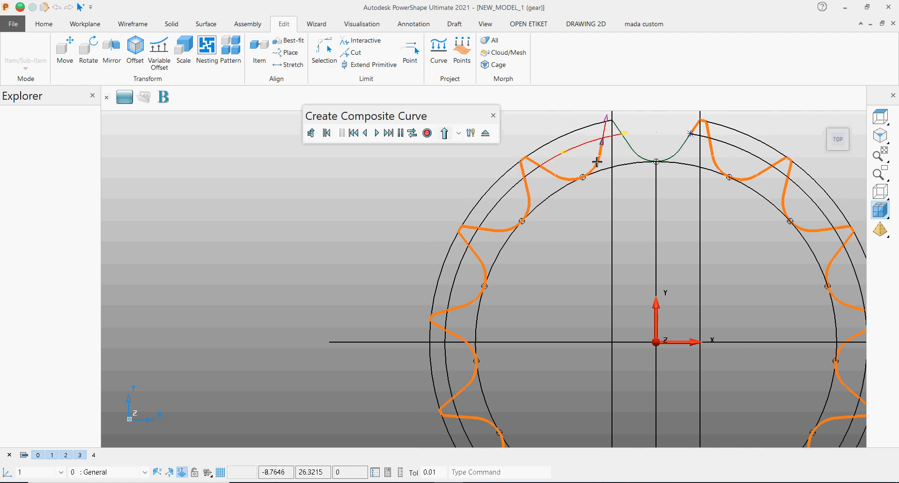
Step: Close the composite curve over the last tooth tip and through the top gap on the Y axis, and save it
click(610, 124)
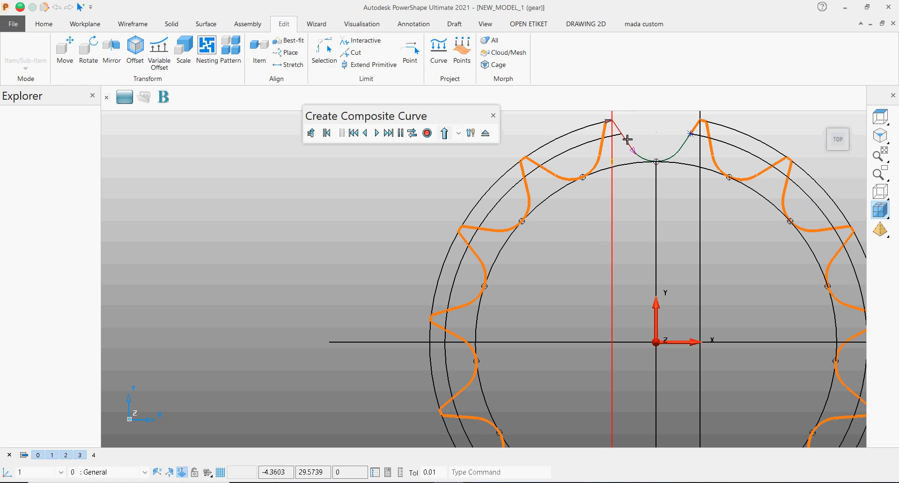
click(639, 154)
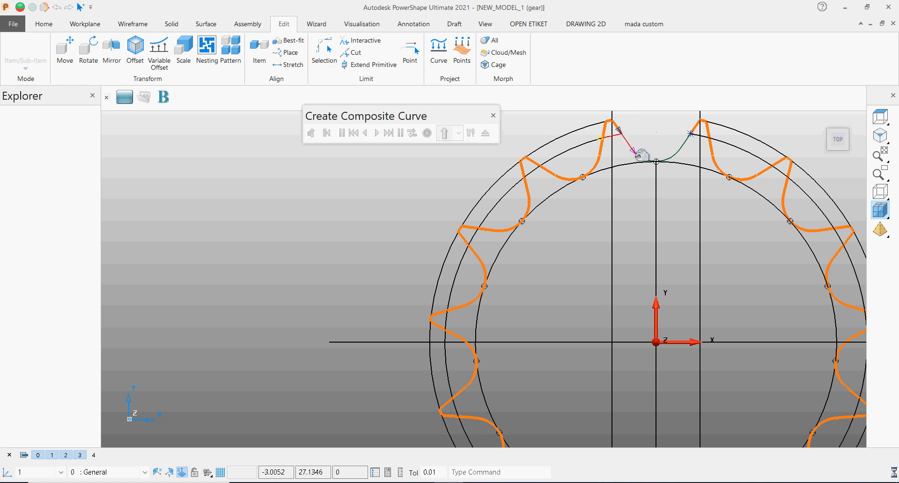
click(688, 151)
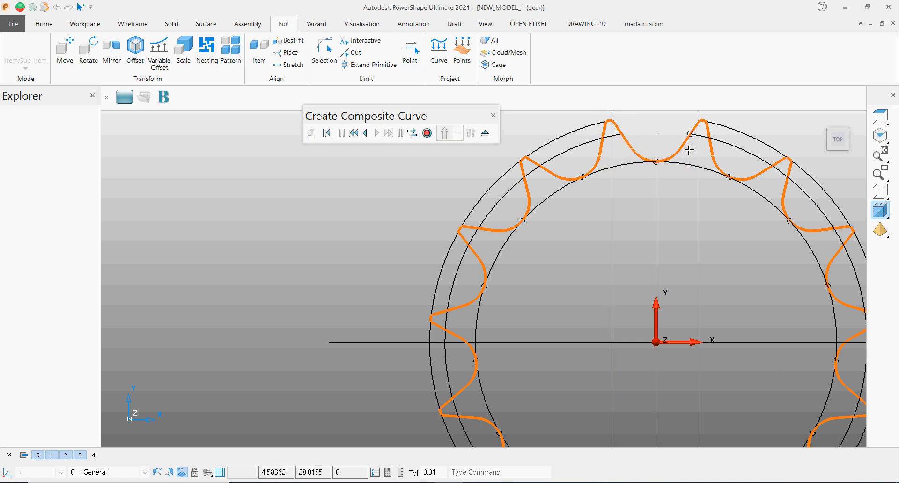
click(426, 136)
click(485, 136)
Step: Extrude the closed composite sprocket outline as a solid with a length of 7.2 in direction 1
scroll(574, 211, down, 3)
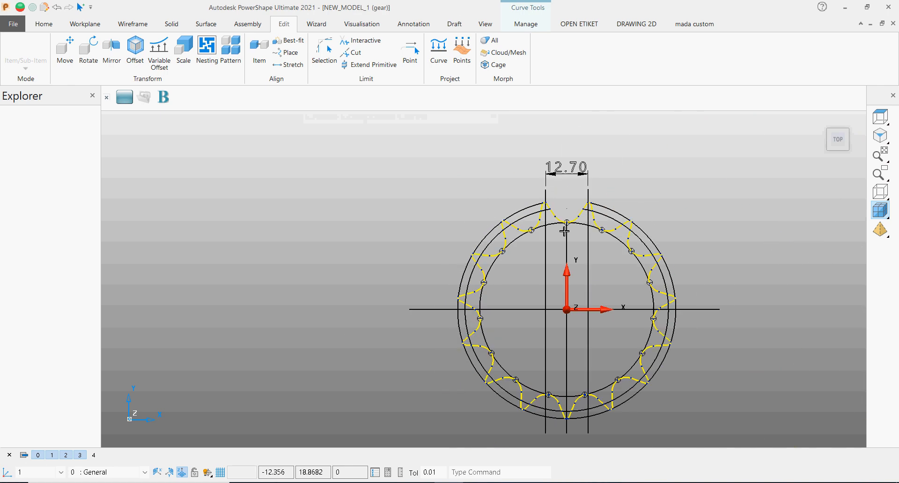
scroll(392, 198, down, 3)
scroll(490, 235, up, 2)
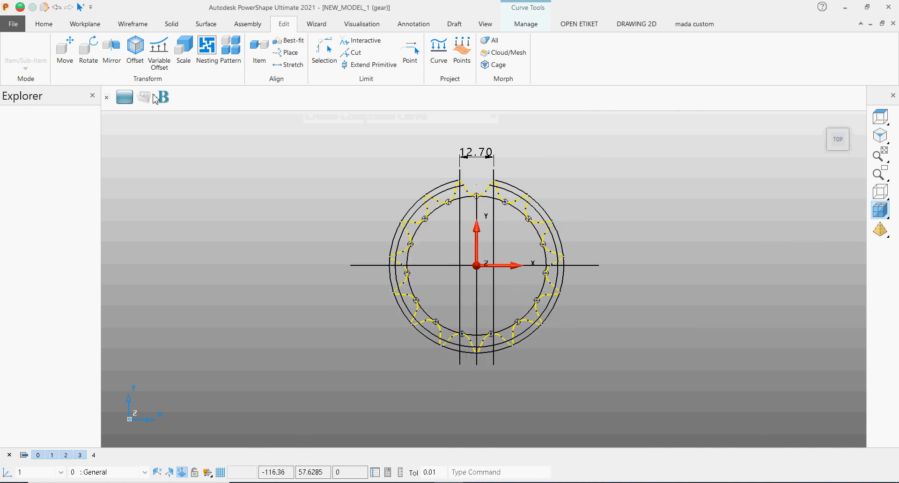
click(171, 24)
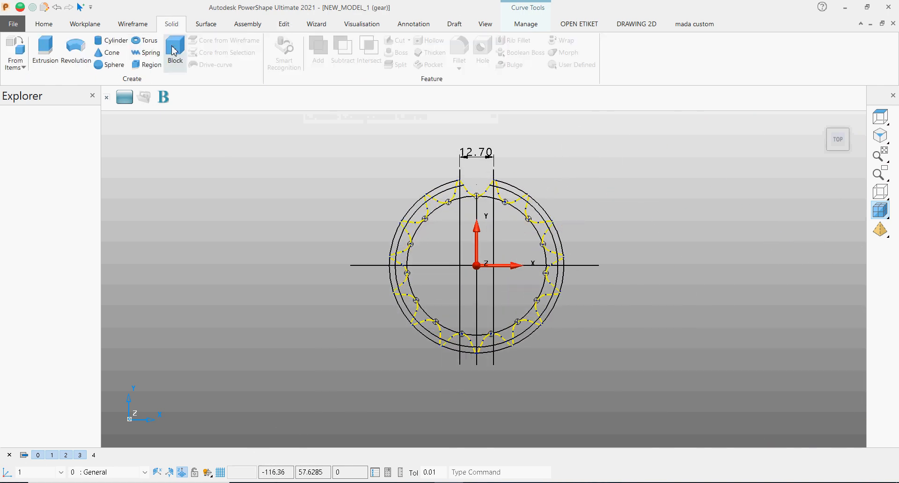
click(54, 55)
middle_drag(388, 209, 517, 242)
drag(492, 199, 463, 330)
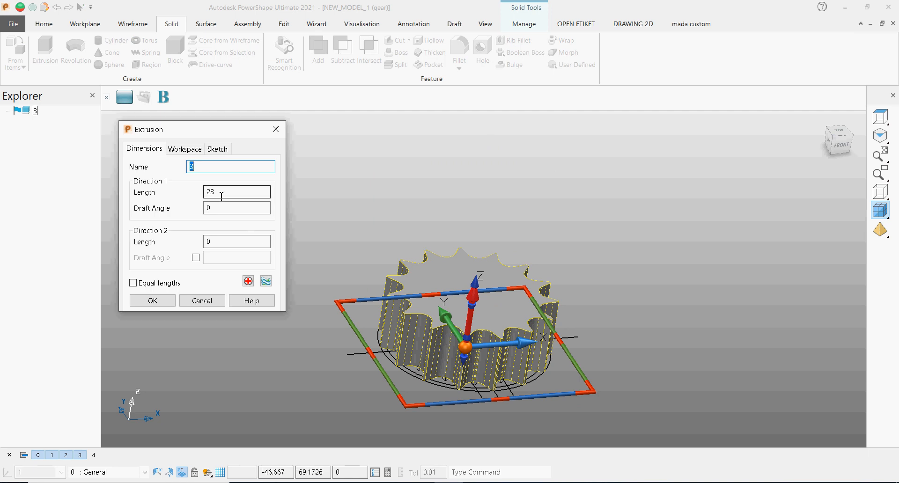
drag(220, 195, 204, 193)
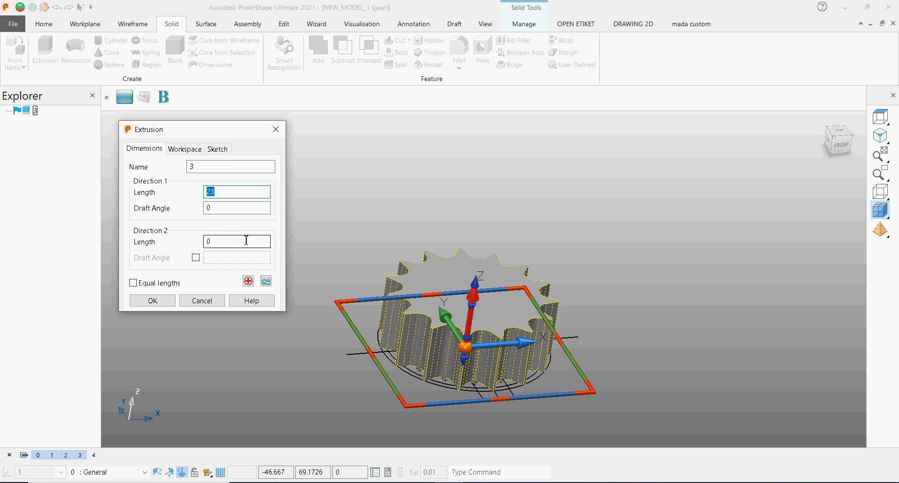
text(7.)
click(153, 301)
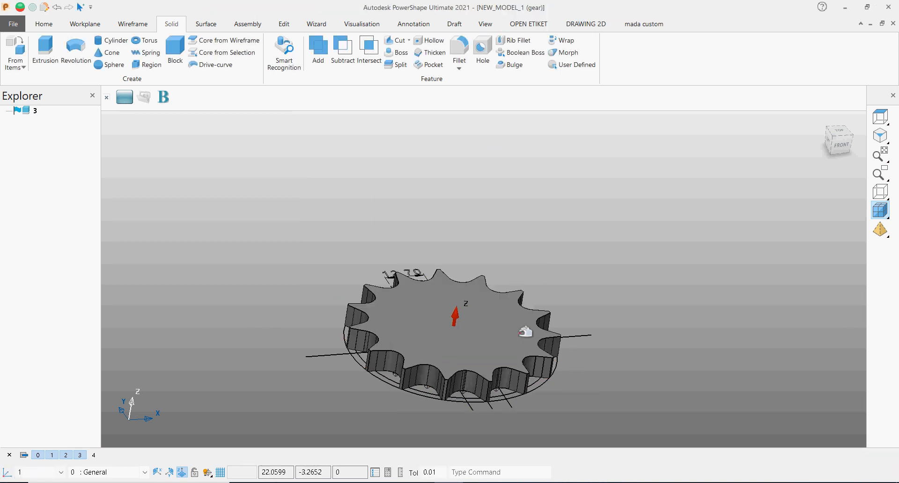
Step: Examine the extruded sprocket's tooth flanks, gap roots and tips from above and at an angle
click(838, 139)
scroll(523, 210, up, 2)
scroll(523, 211, up, 1)
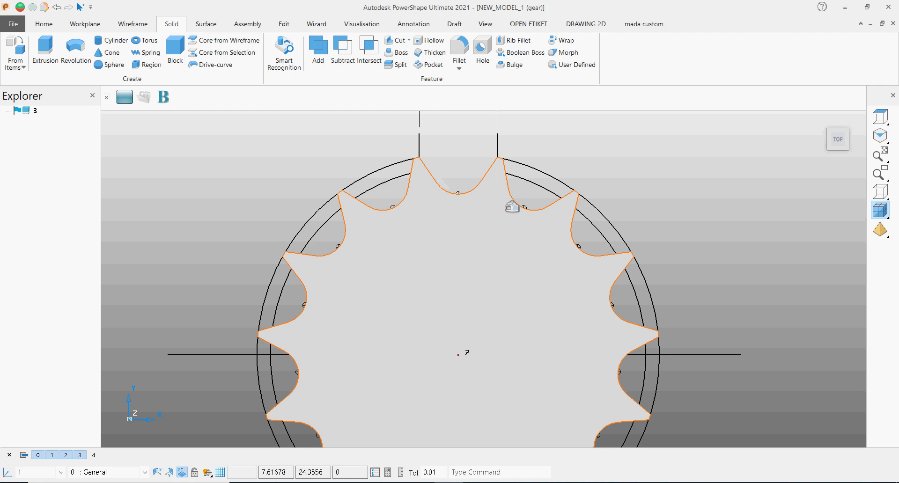
scroll(510, 207, down, 2)
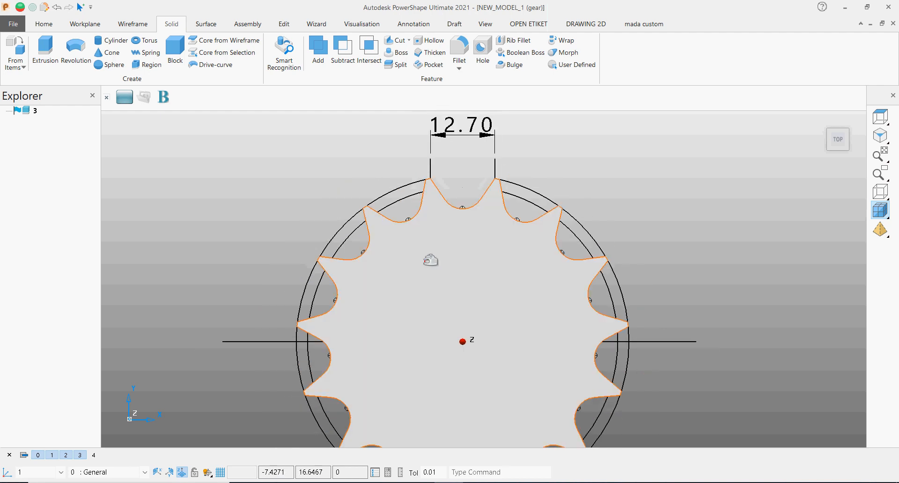
middle_drag(419, 271, 583, 325)
scroll(487, 215, up, 5)
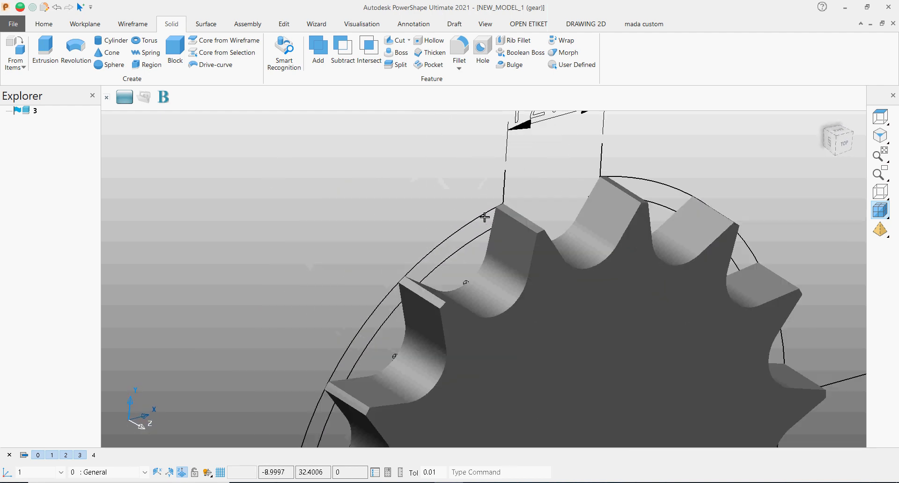
scroll(395, 334, down, 6)
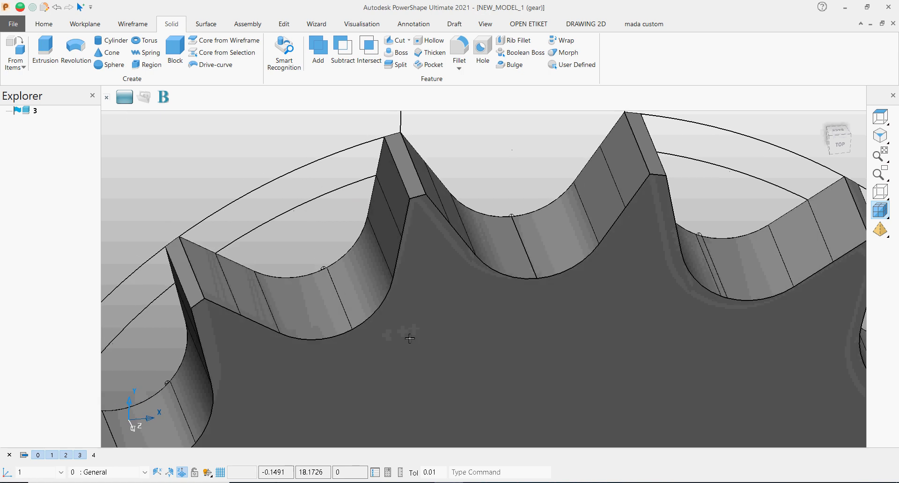
scroll(523, 313, down, 2)
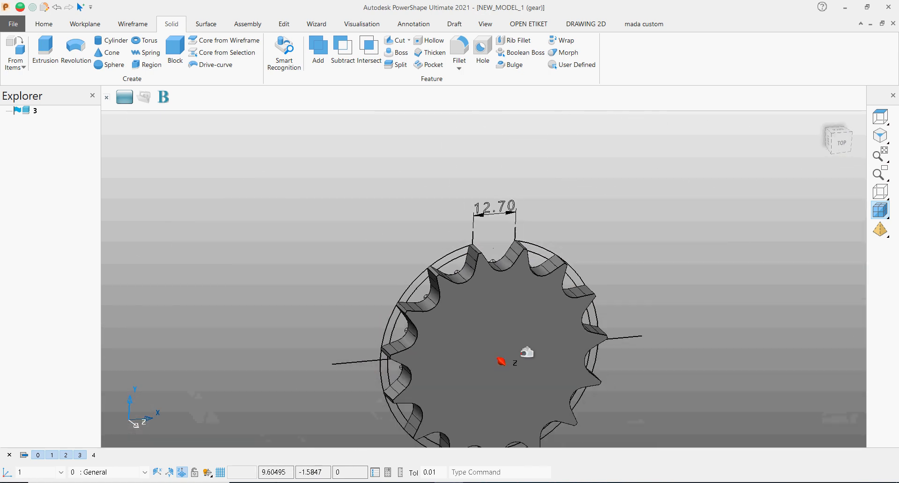
middle_drag(532, 362, 515, 281)
click(842, 136)
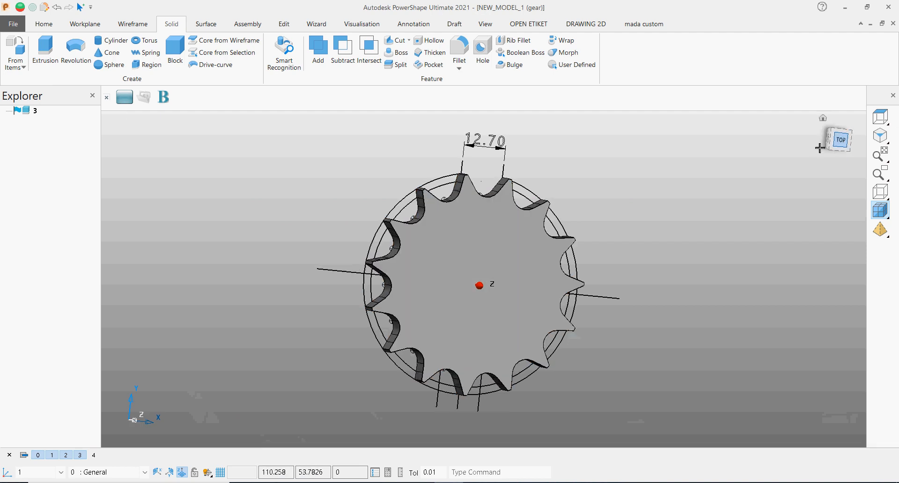
scroll(496, 188, up, 5)
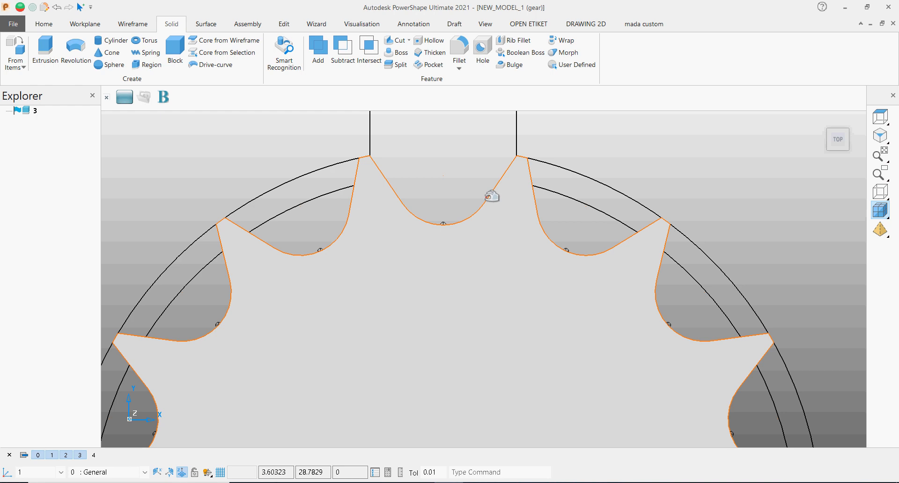
click(695, 296)
right_drag(695, 296, 860, 200)
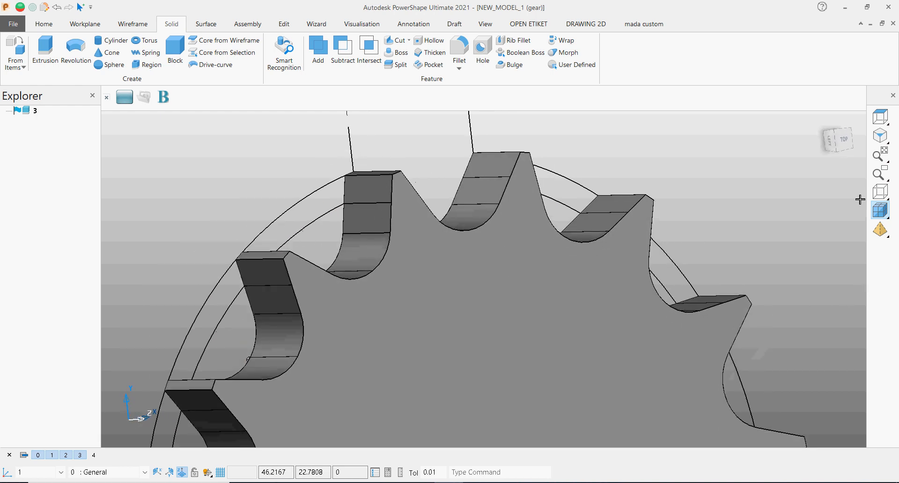
Step: Centre the sprocket extrusion on the sketch plane by setting both direction lengths to 7.2/2
click(830, 142)
scroll(524, 287, down, 2)
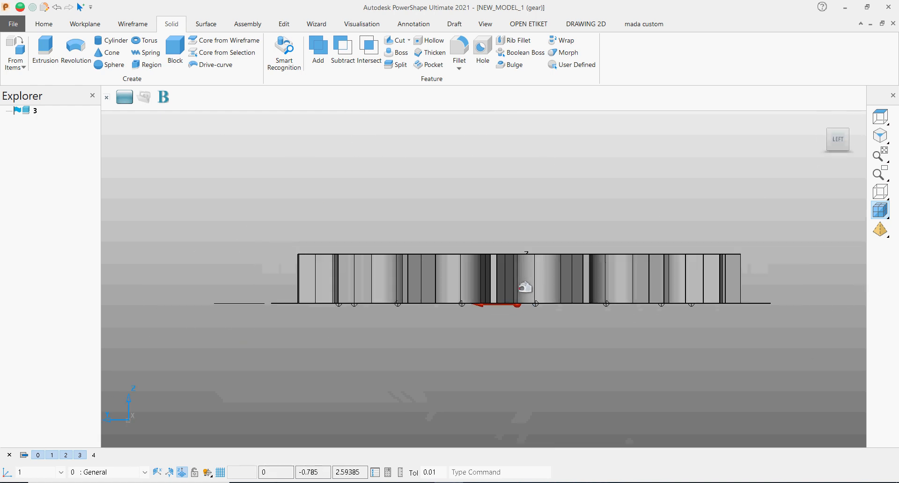
click(859, 124)
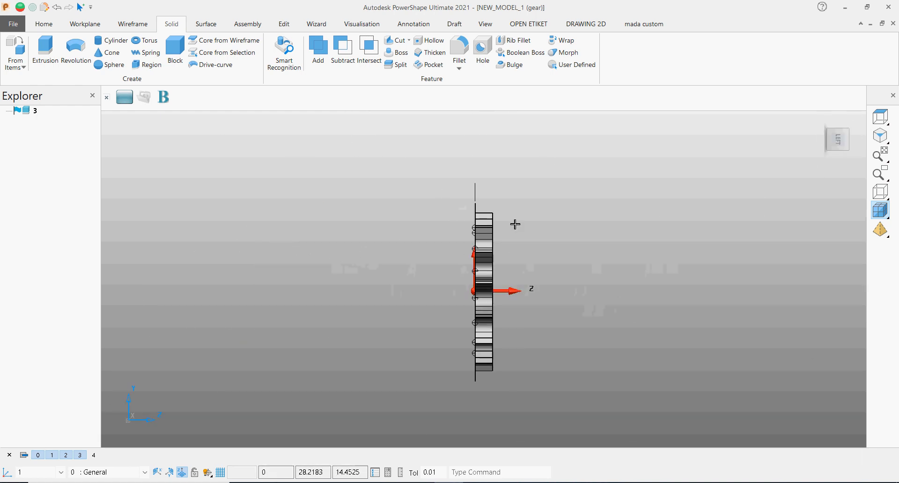
scroll(487, 282, up, 5)
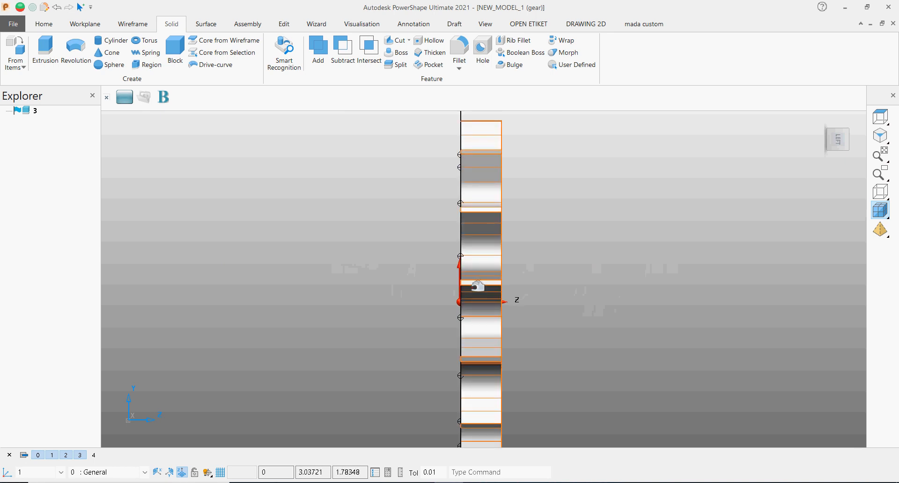
double_click(481, 272)
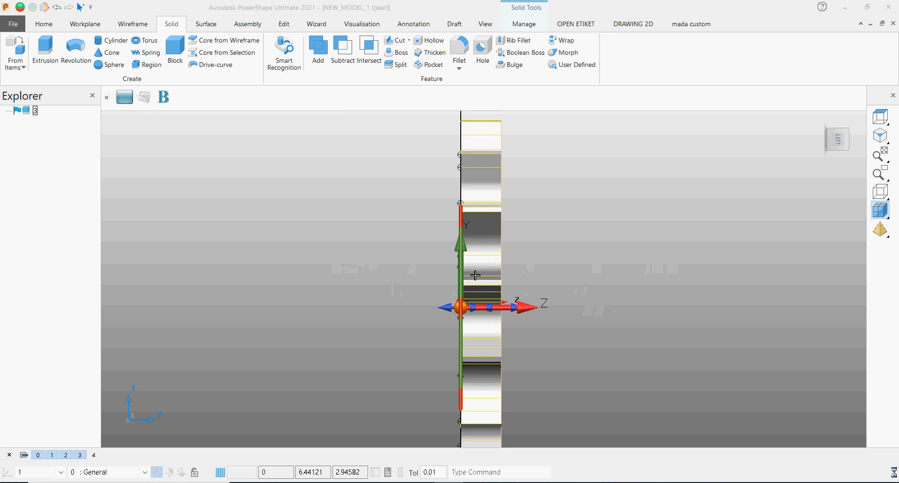
click(232, 197)
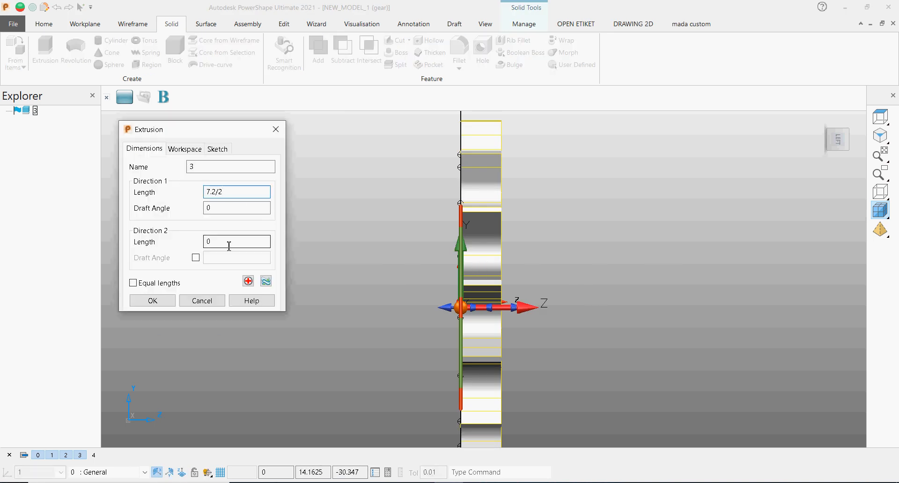
click(205, 250)
text(7)
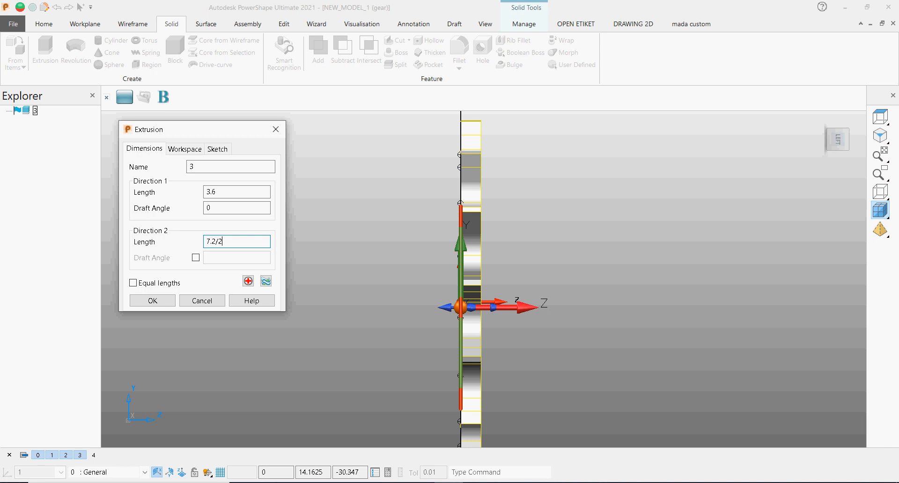
click(155, 301)
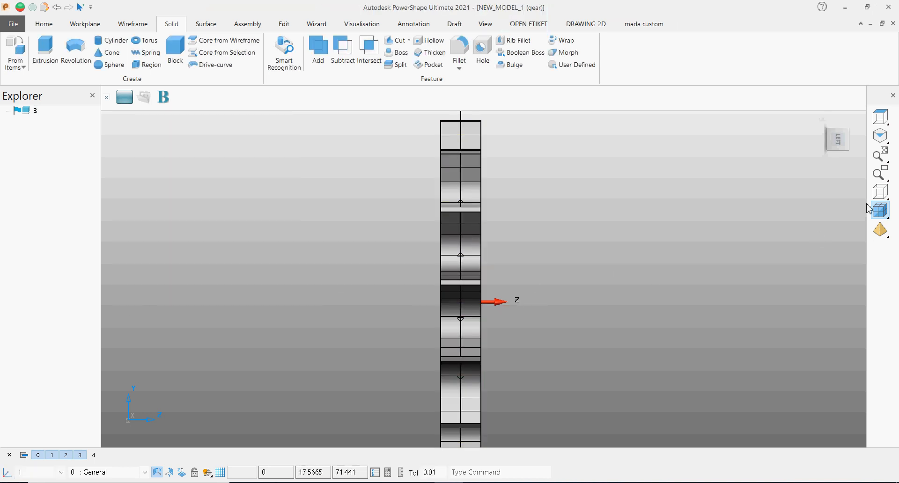
Step: In a wireframe side view, draw a line about 11 long from the workplane origin up along the Y axis
click(879, 191)
scroll(468, 296, up, 3)
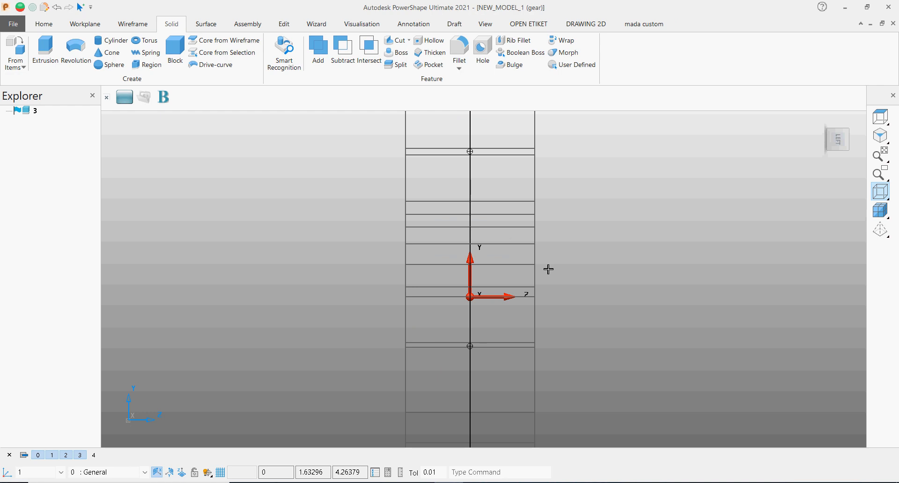
scroll(543, 257, down, 3)
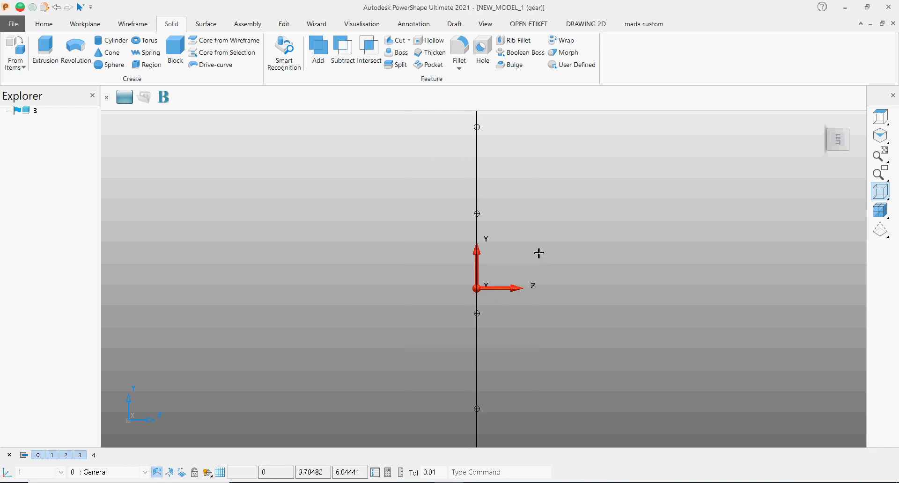
click(85, 24)
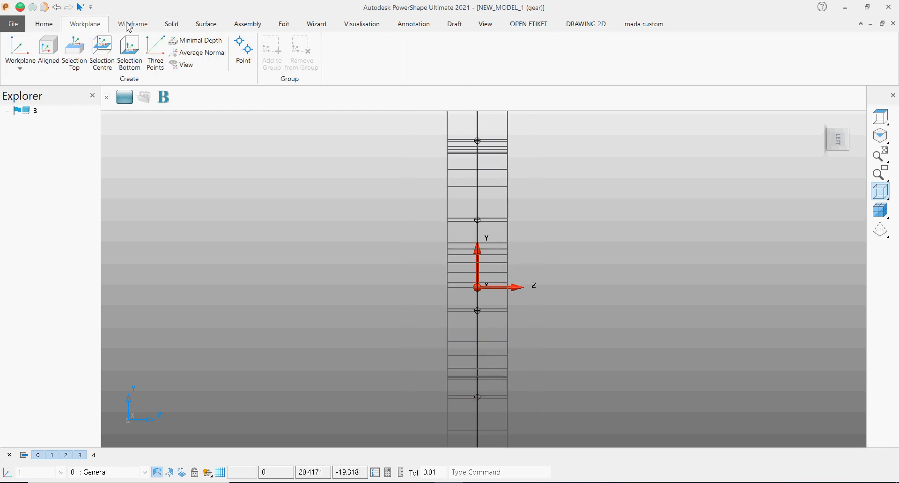
click(132, 24)
click(16, 50)
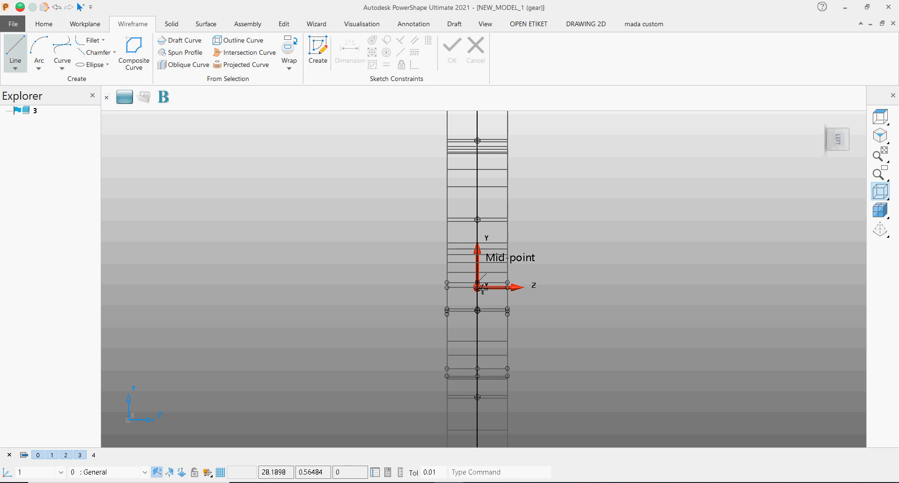
scroll(479, 286, up, 2)
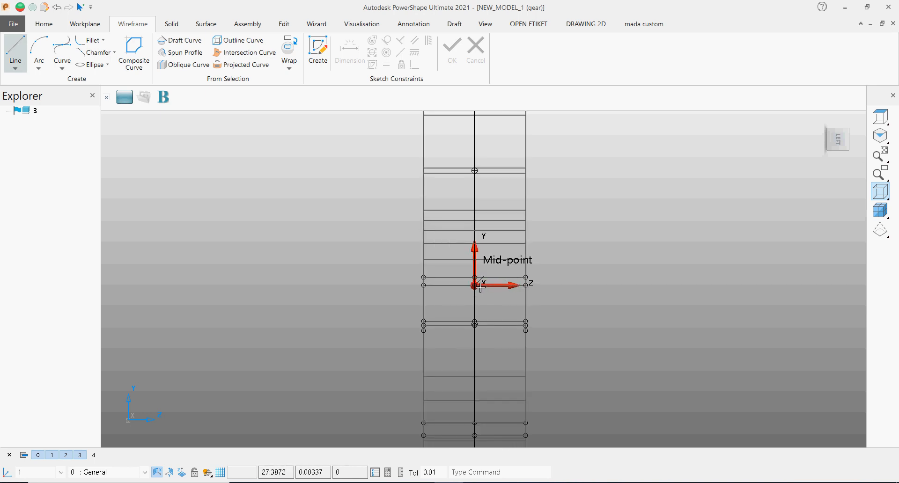
click(479, 287)
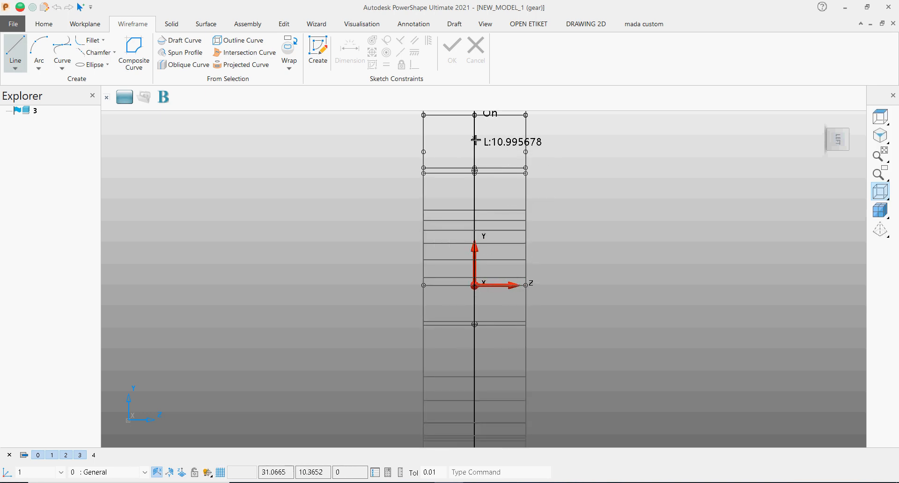
click(474, 140)
key(Escape)
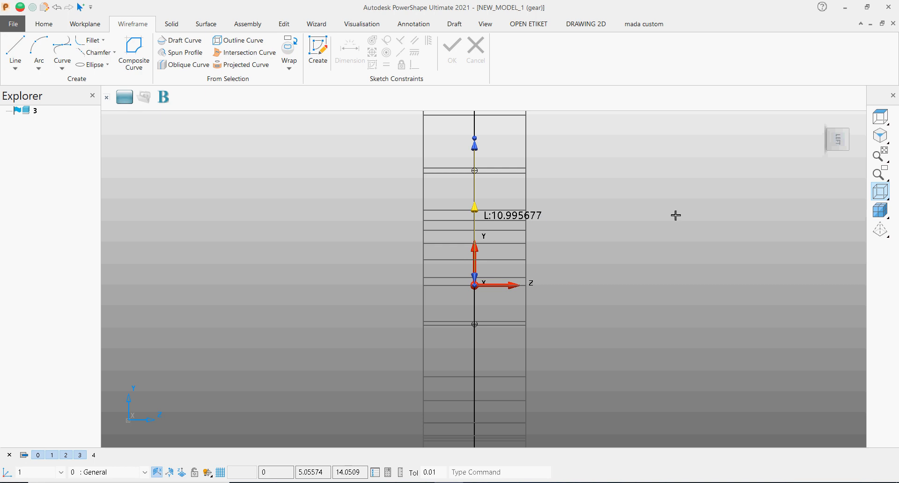
Step: Delete the extruded sprocket solid
click(744, 219)
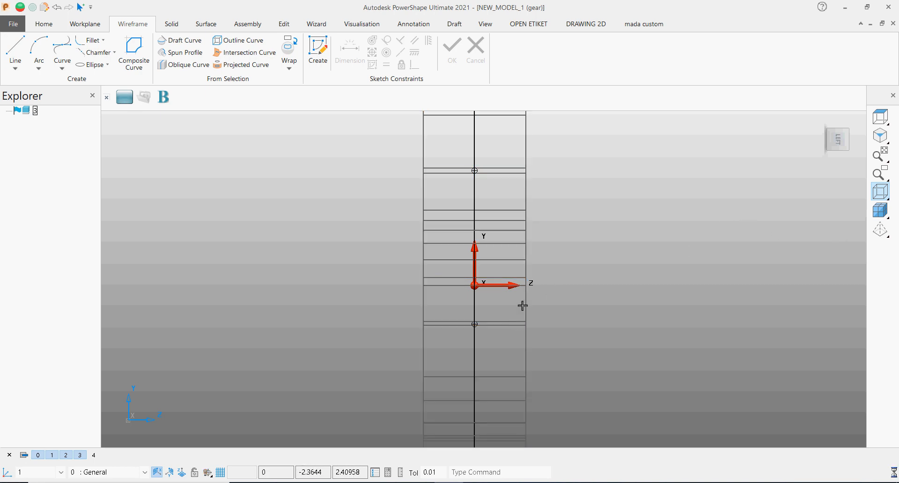
click(524, 302)
key(Delete)
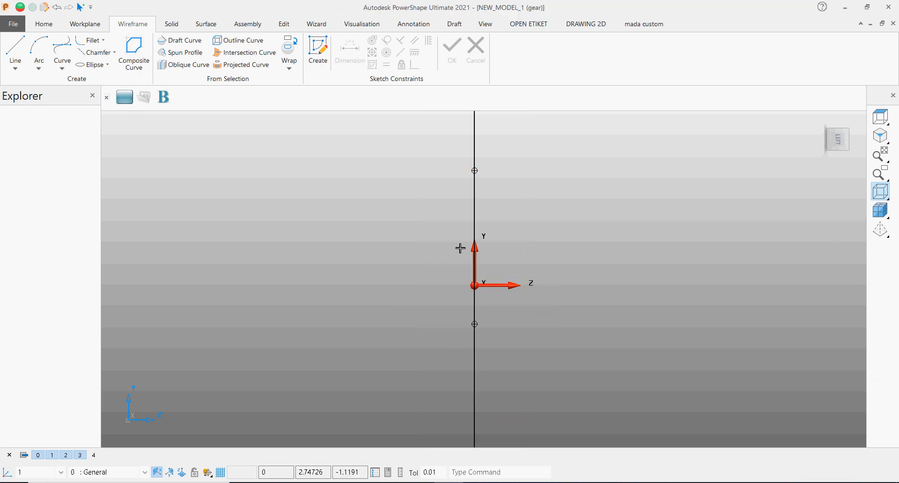
Step: Delete all the wireframe geometry: the circles, construction lines, points and the 12.70 dimension
scroll(476, 227, down, 3)
click(478, 217)
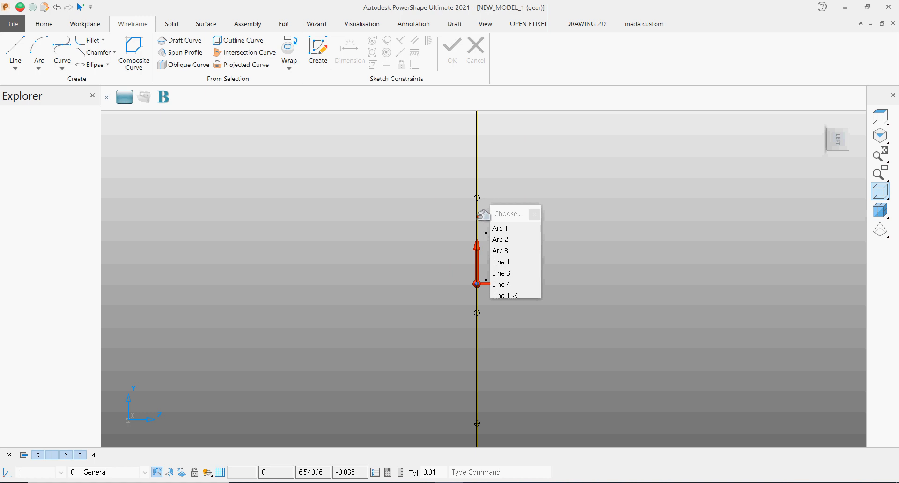
middle_drag(693, 256, 500, 287)
scroll(398, 345, down, 5)
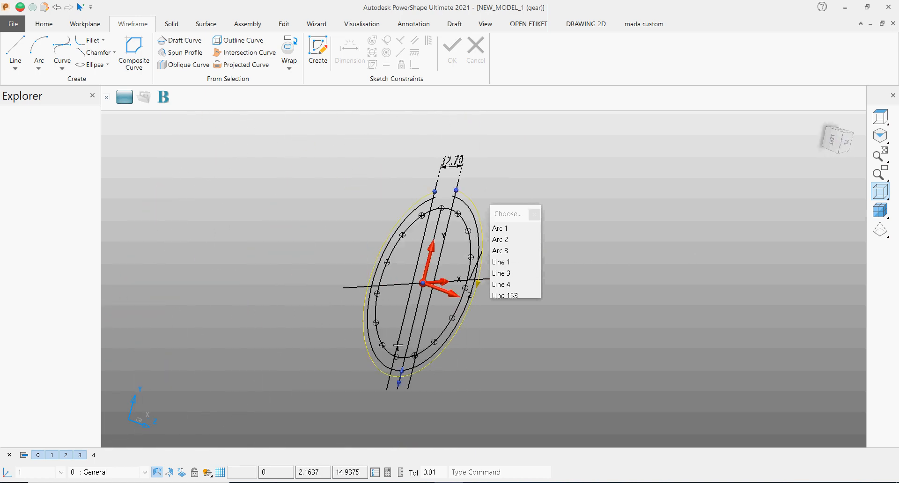
scroll(398, 345, down, 1)
click(333, 243)
drag(323, 160, 579, 434)
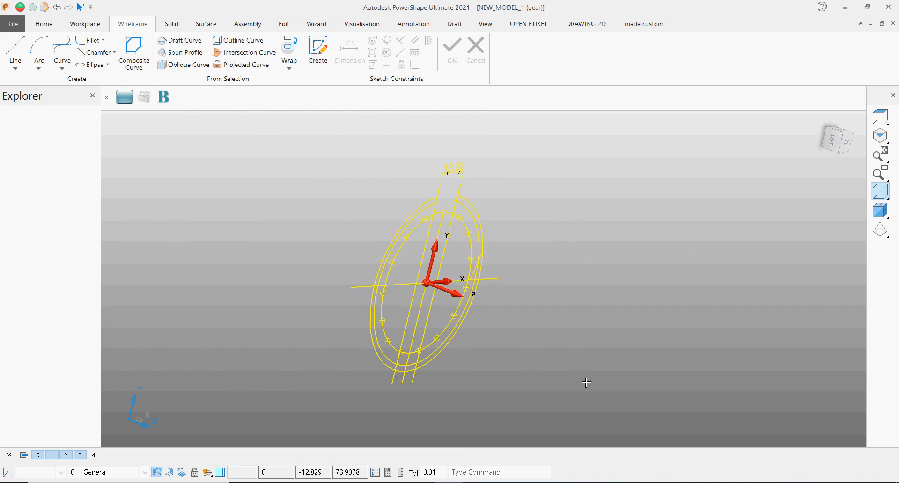
key(Delete)
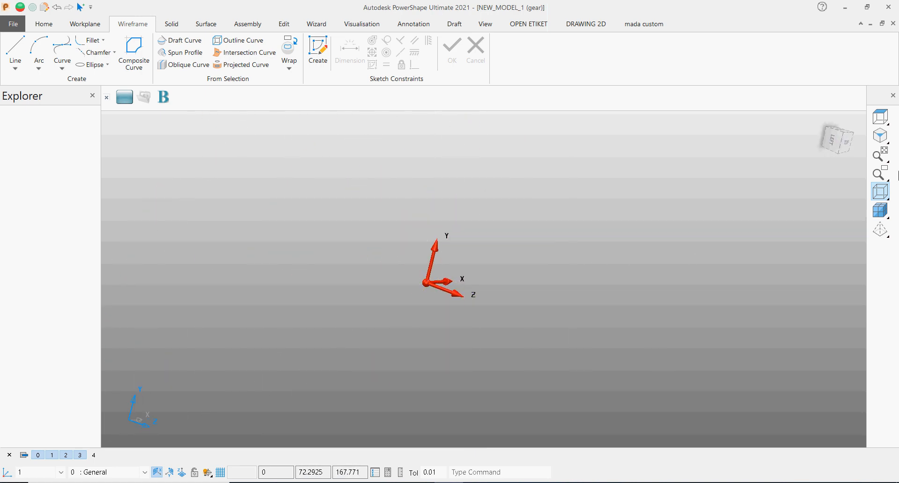
Step: In the side view, draw a line about 0.8 long from the workplane origin up along the Y axis
click(832, 136)
click(865, 136)
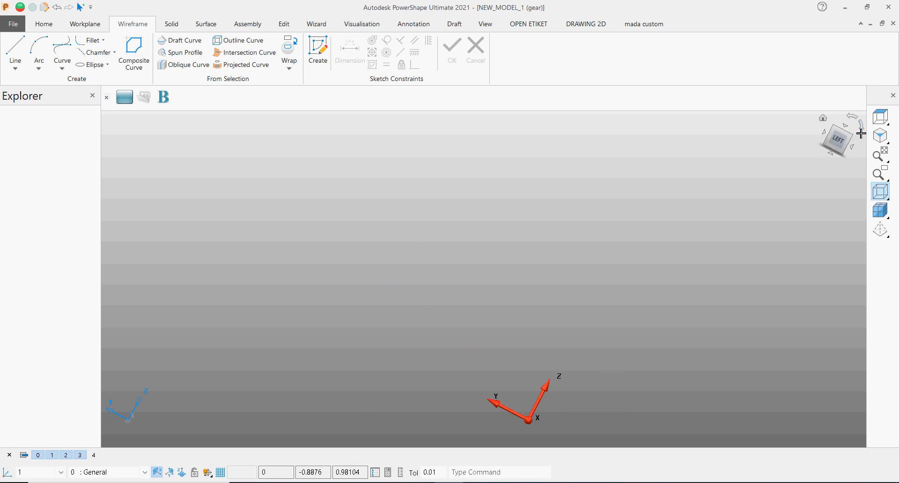
click(15, 52)
click(454, 258)
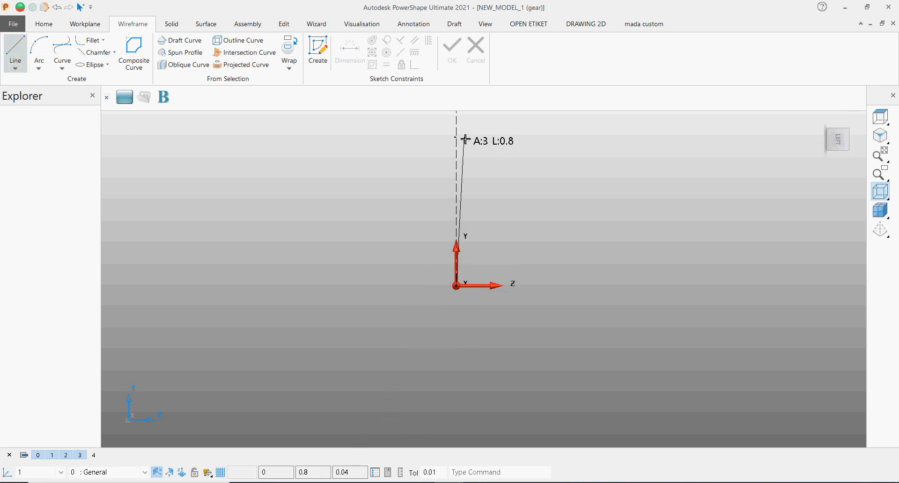
click(457, 134)
key(Escape)
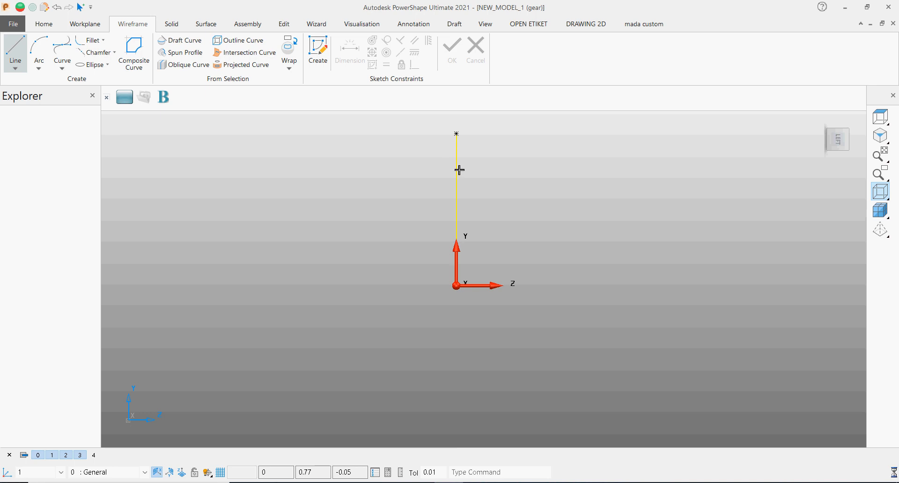
Step: Set the new line's length to 2
double_click(457, 171)
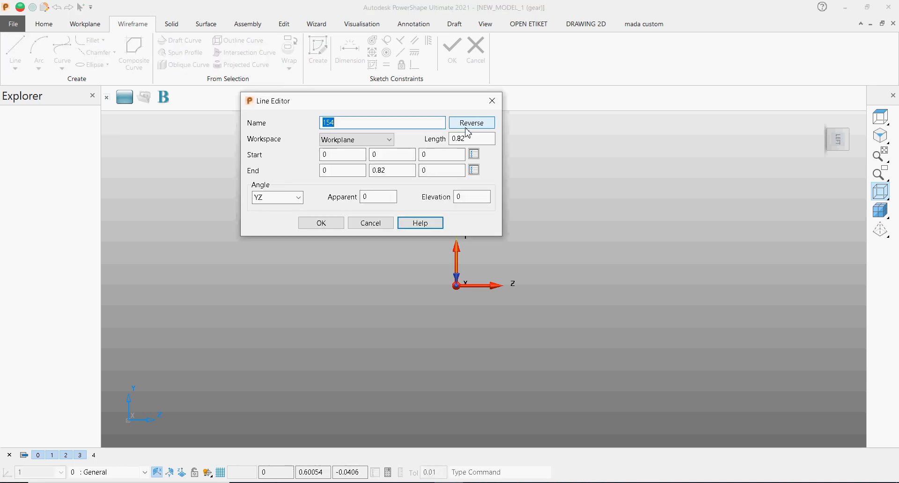
click(452, 138)
text(2)
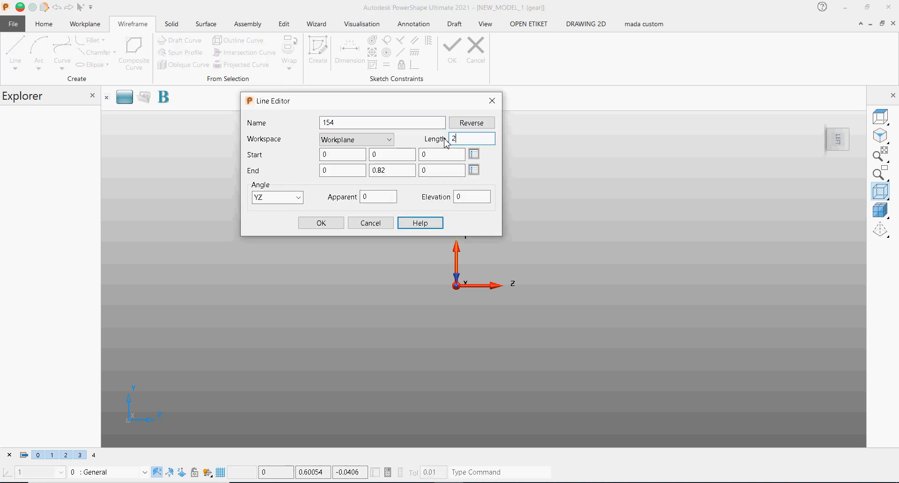
click(331, 227)
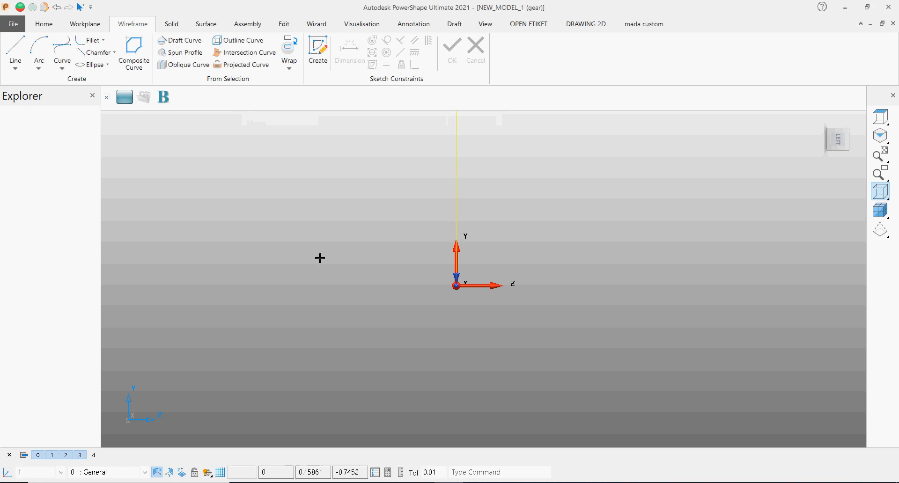
Step: Copy the origin line by 7.2/2 along the Z axis
drag(457, 212, 536, 291)
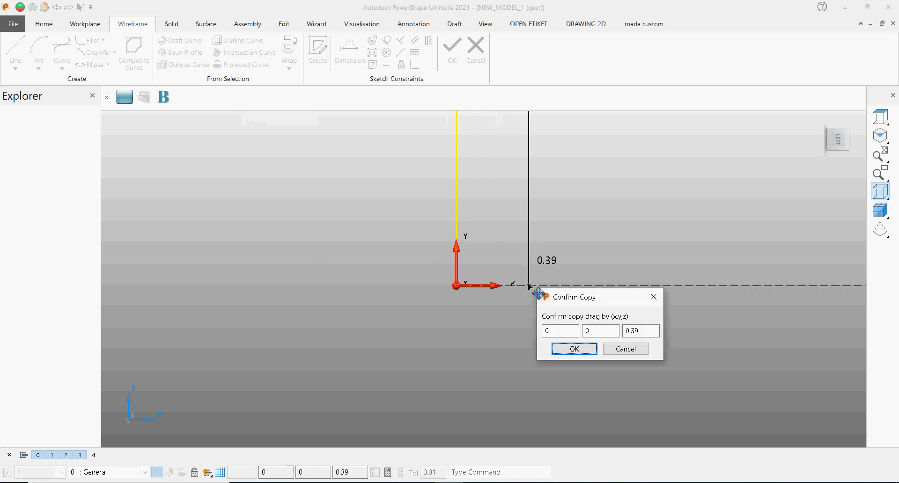
click(622, 333)
double_click(622, 333)
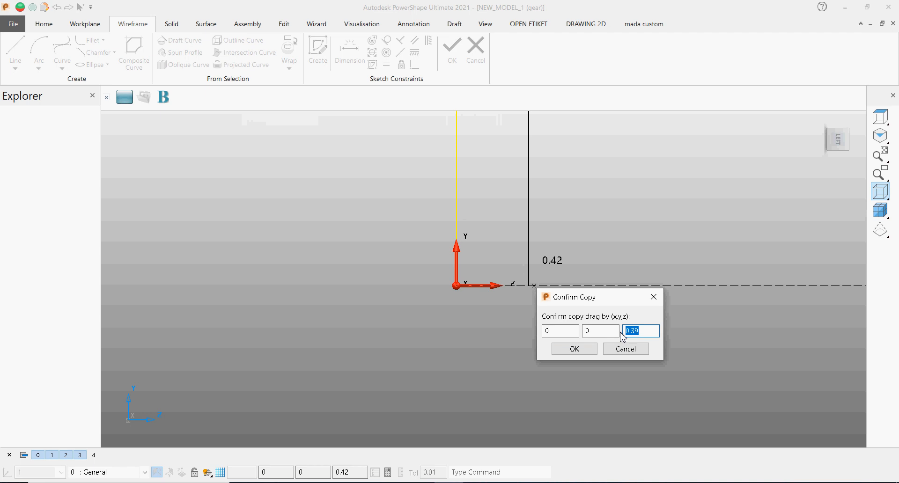
text(7.2/2)
key(Return)
ctrl+middle_drag(562, 199, 549, 213)
shift+middle_drag(502, 273, 452, 334)
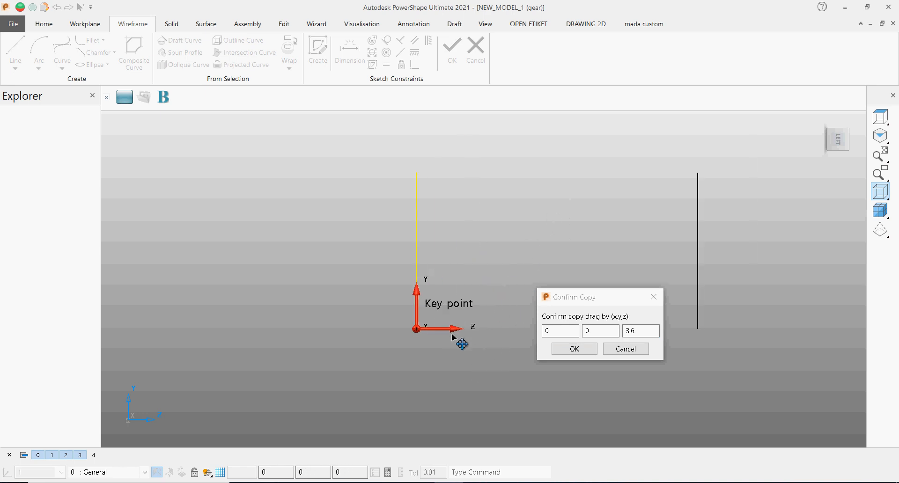
click(573, 350)
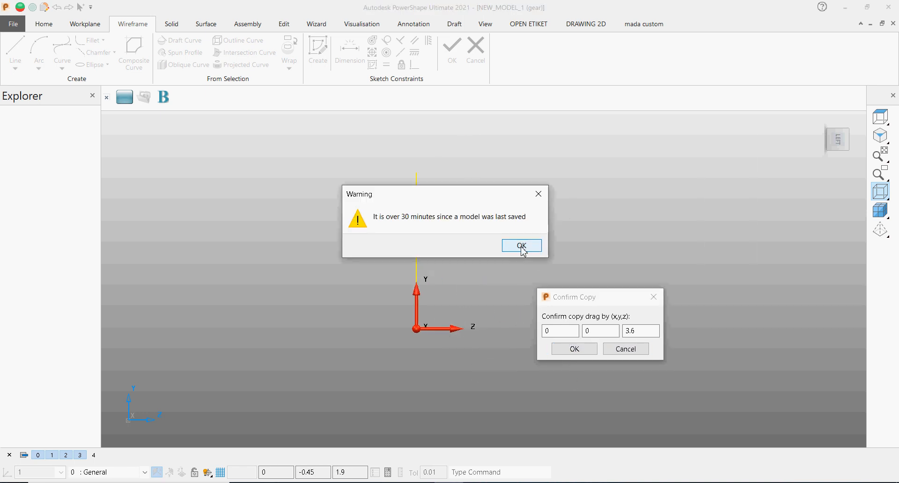
click(522, 249)
shift+middle_drag(598, 323, 538, 284)
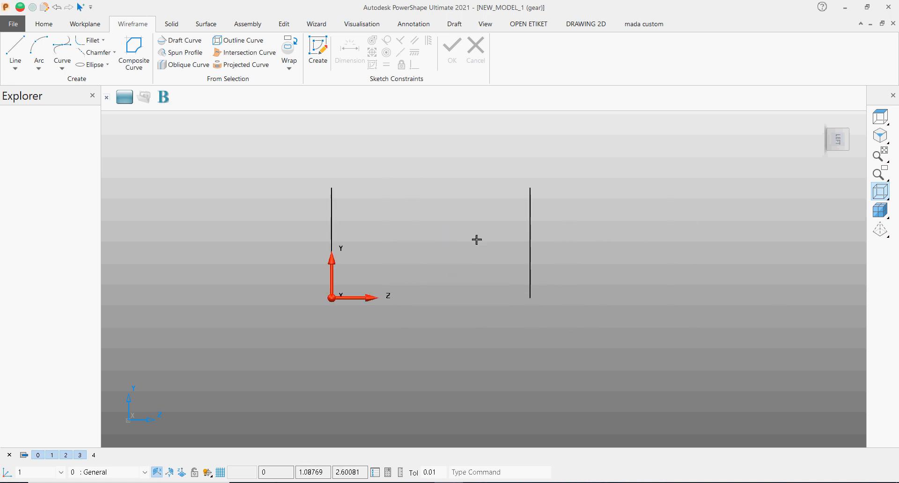
Step: Copy the outer line by -1.6 along Z, back towards the origin, and check the copy's coordinates
click(531, 248)
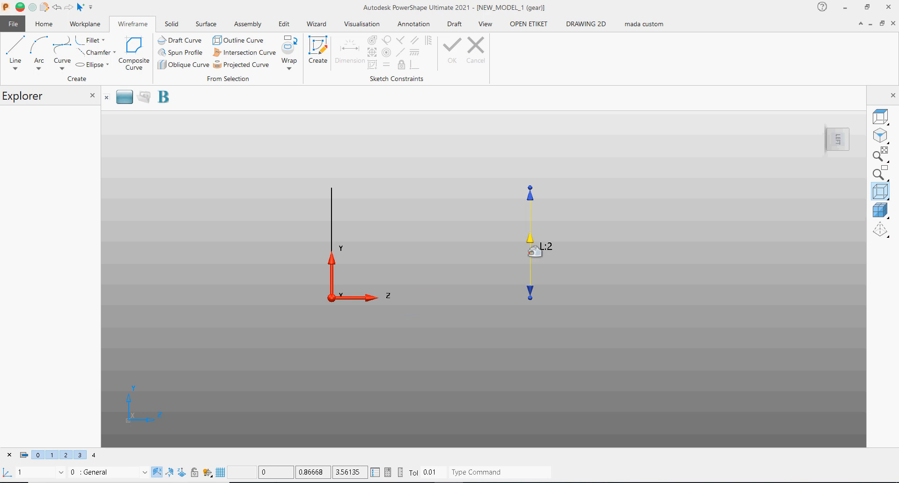
drag(531, 248, 505, 304)
drag(616, 348, 609, 348)
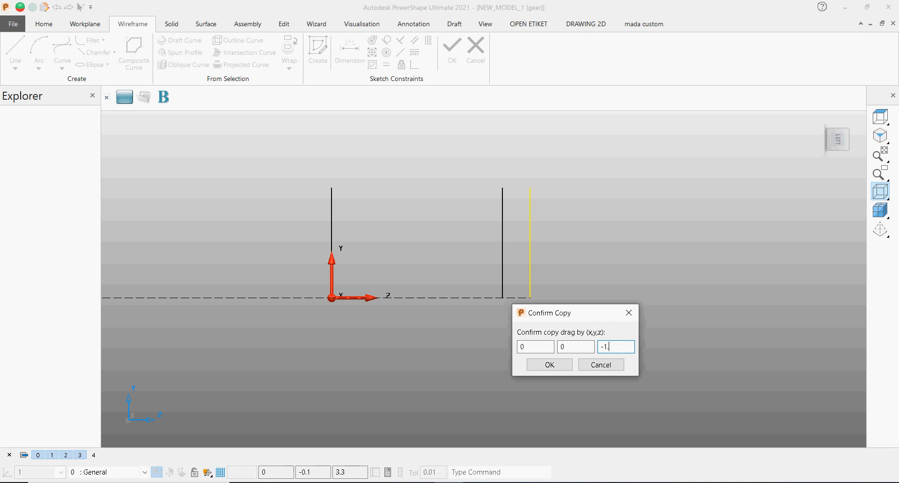
click(545, 365)
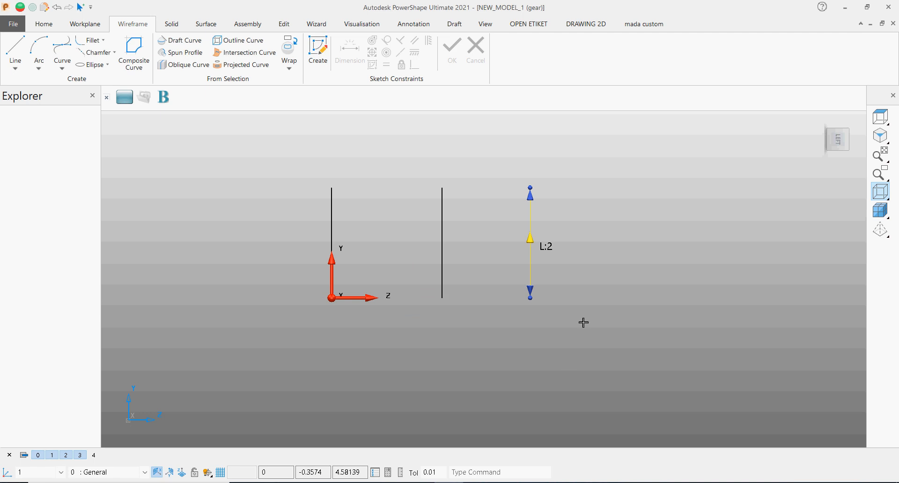
double_click(443, 215)
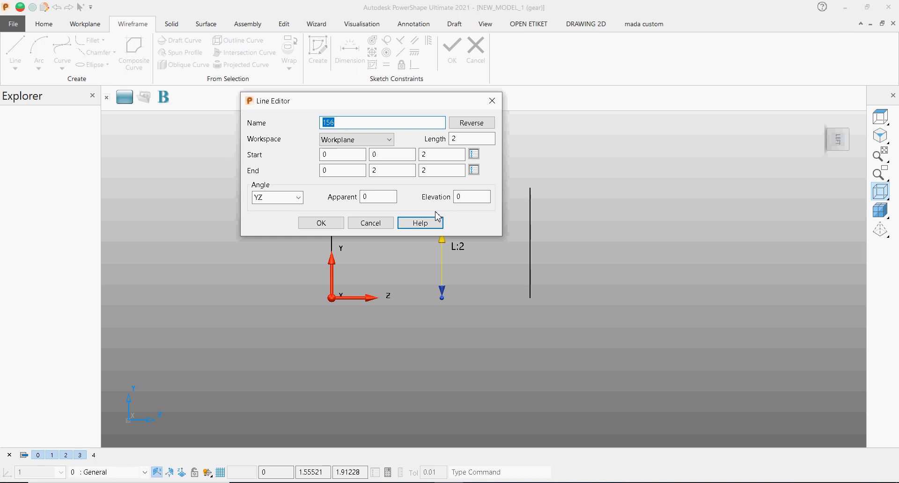
click(372, 223)
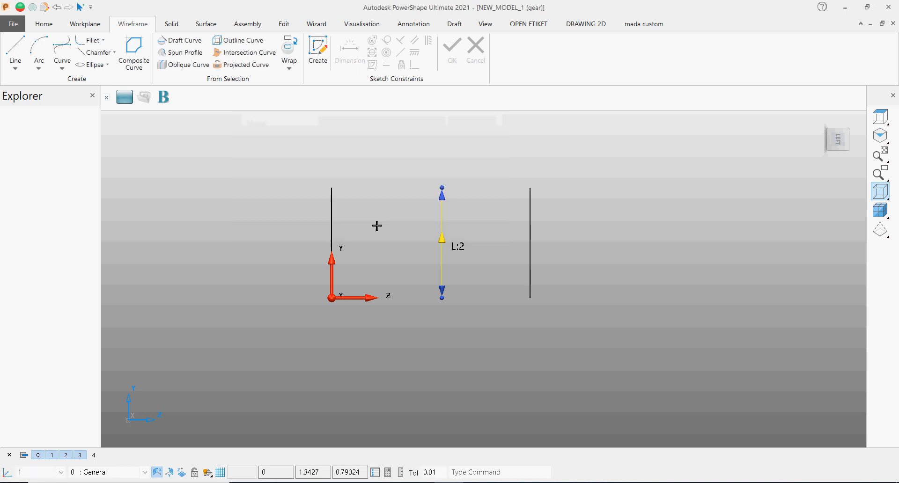
scroll(408, 237, down, 2)
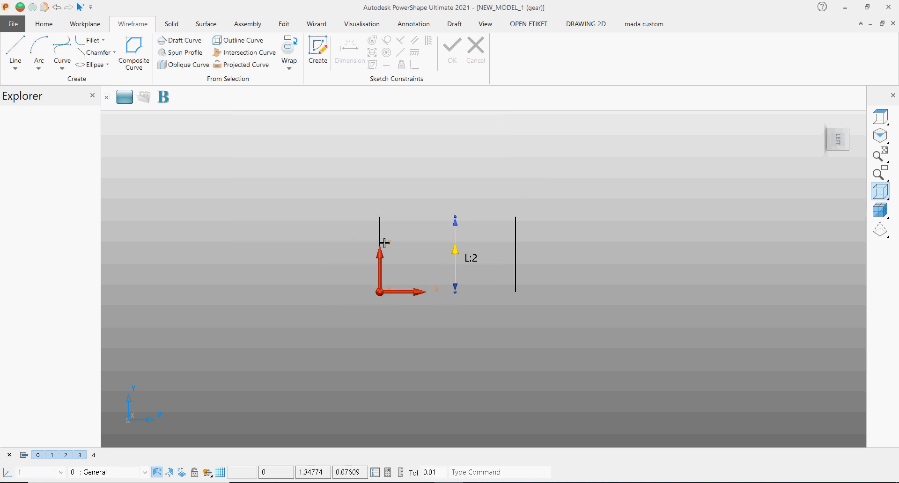
Step: Switch to the Gear Spec drawing in Windows Photo Viewer and read the O.D. and M.D. rows of the Sprocket Specification table
click(564, 482)
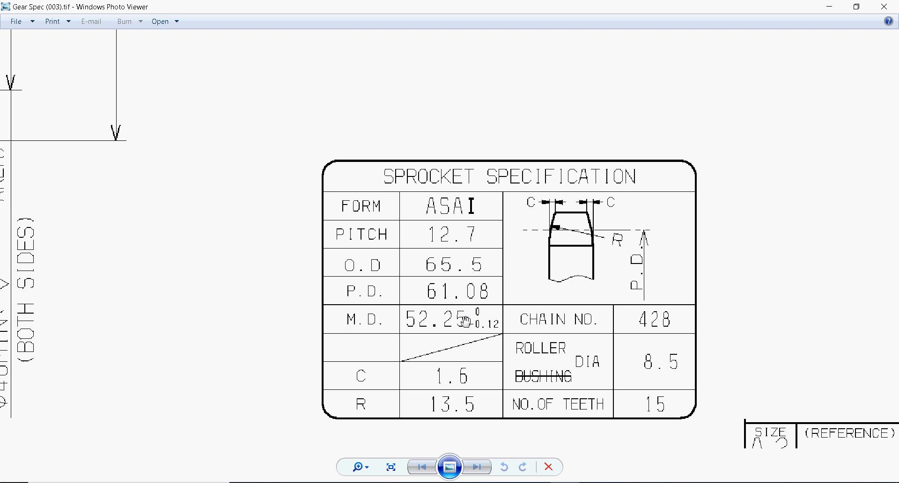
click(828, 7)
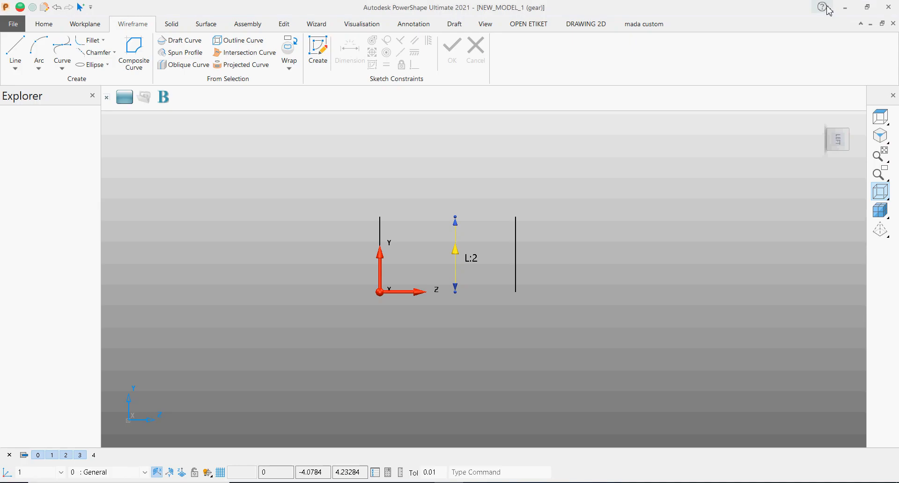
click(548, 289)
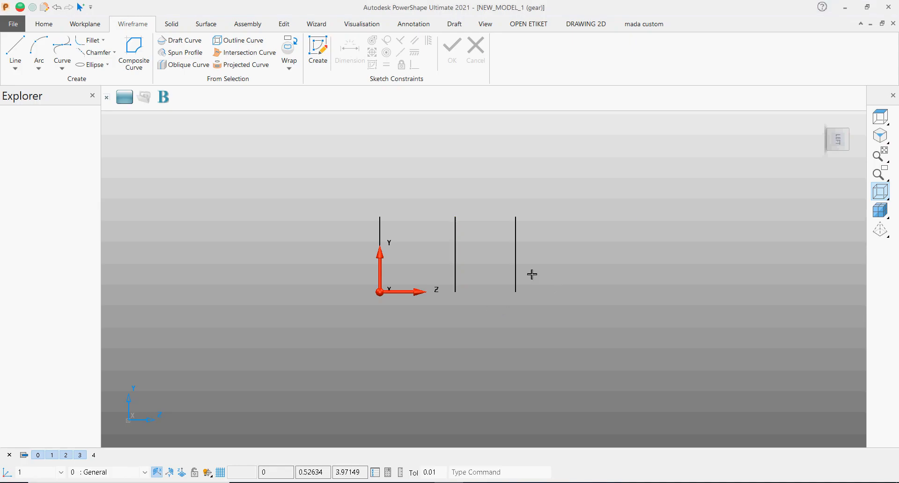
Step: Set the outermost vertical line's length to 65.5-52.25
double_click(516, 255)
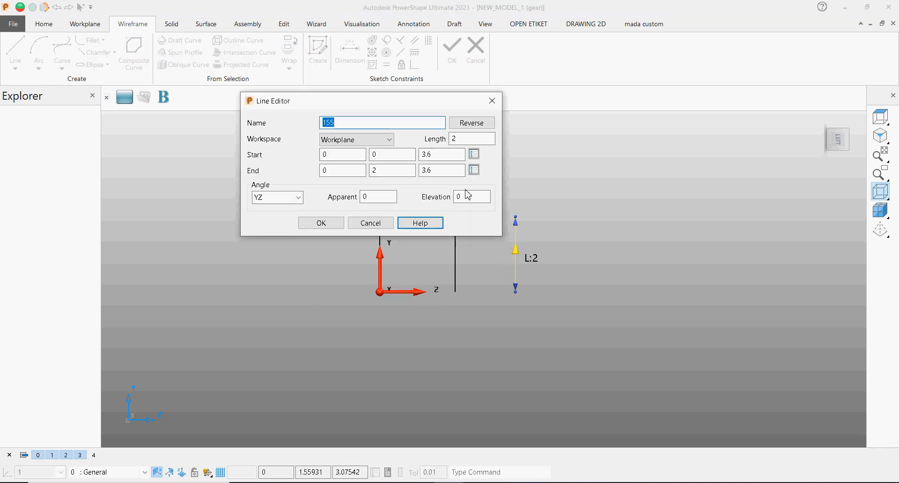
drag(473, 137, 451, 139)
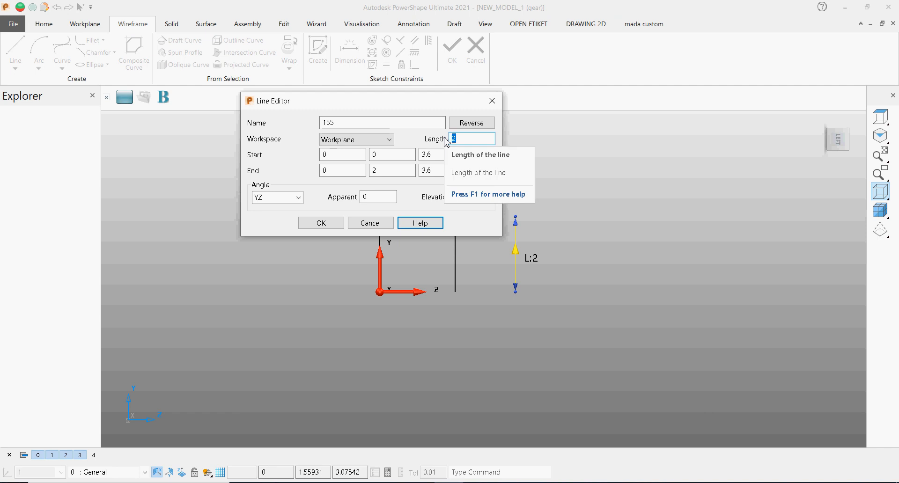
text(65.5-)
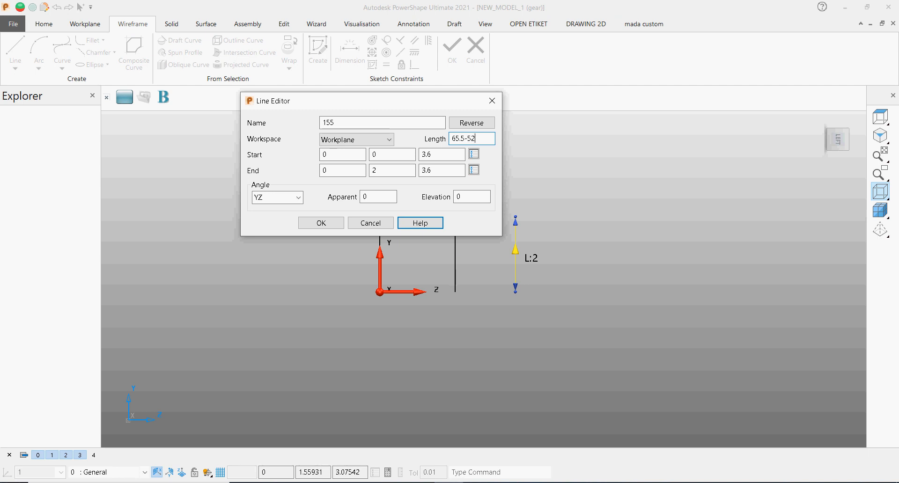
text(5)
key(Return)
drag(469, 139, 458, 139)
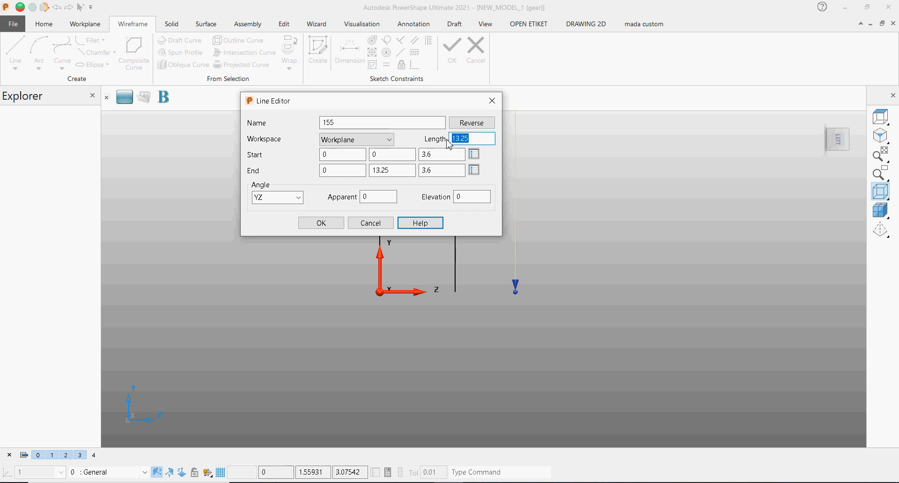
click(323, 223)
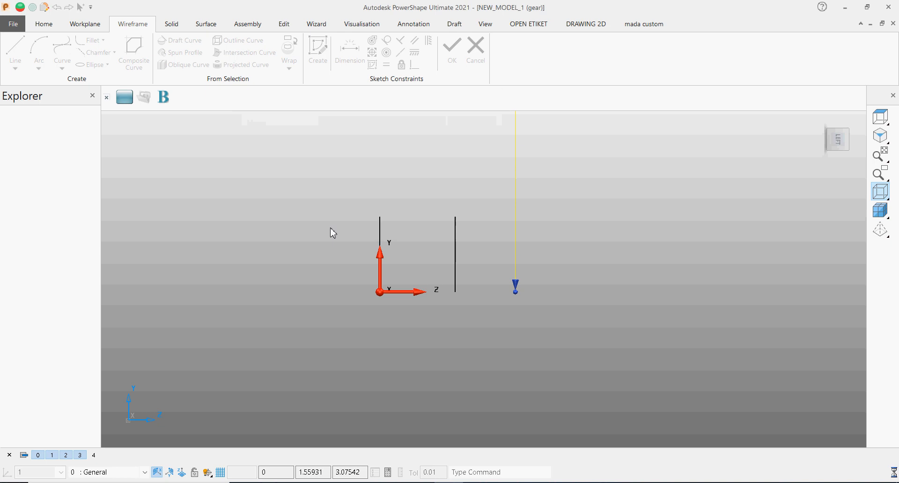
Step: Set the length of the middle vertical line, at Z 2, to 13.25 and deselect it
double_click(455, 236)
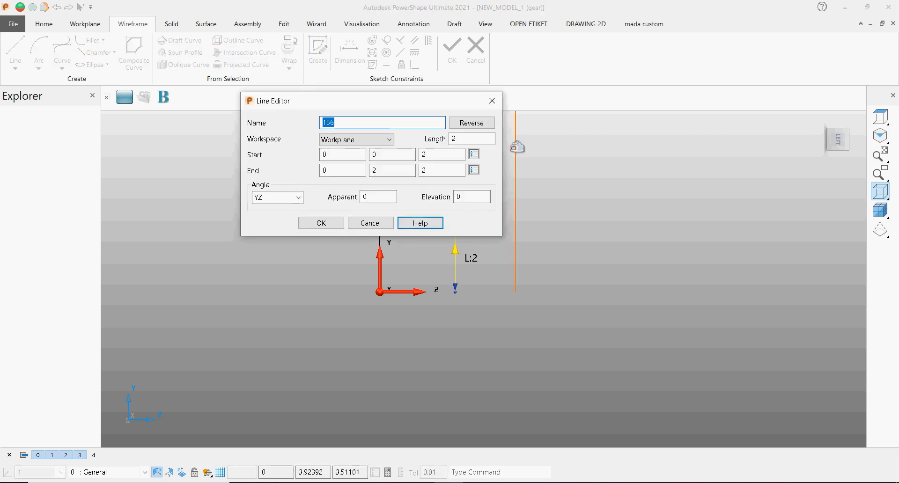
click(461, 139)
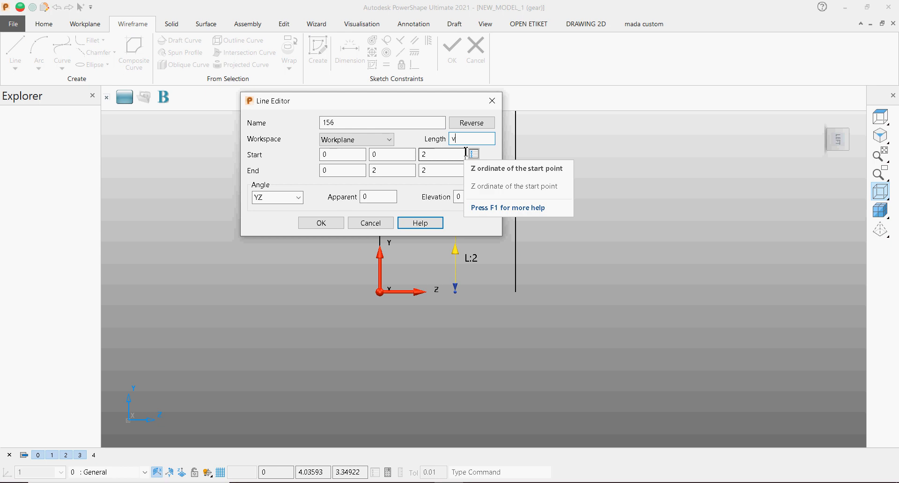
key(BackSpace)
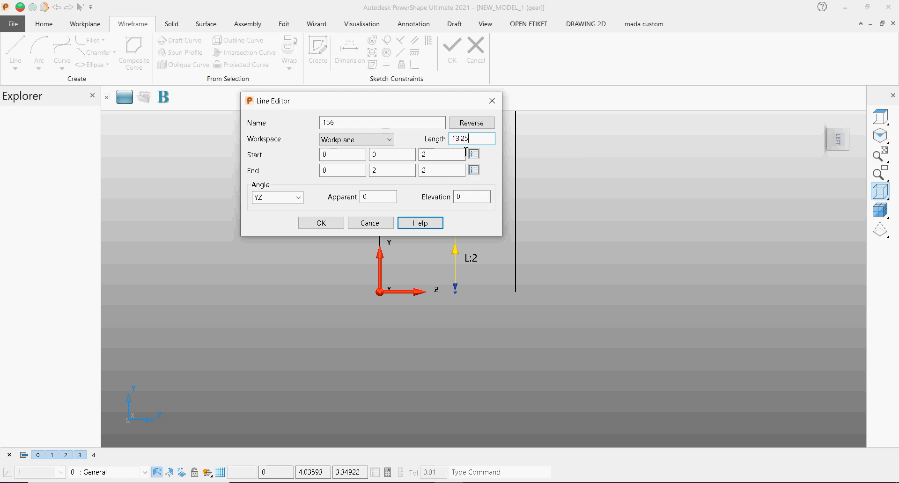
click(326, 224)
scroll(435, 241, down, 7)
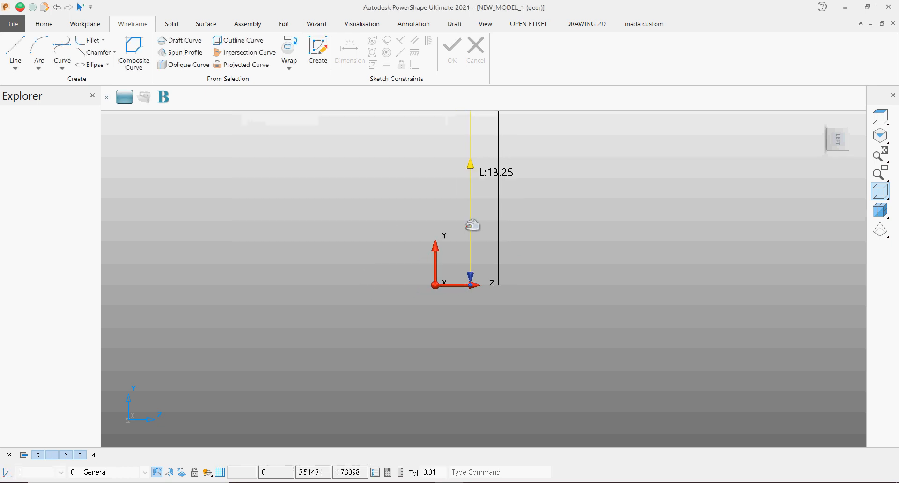
scroll(527, 177, up, 1)
scroll(528, 176, up, 2)
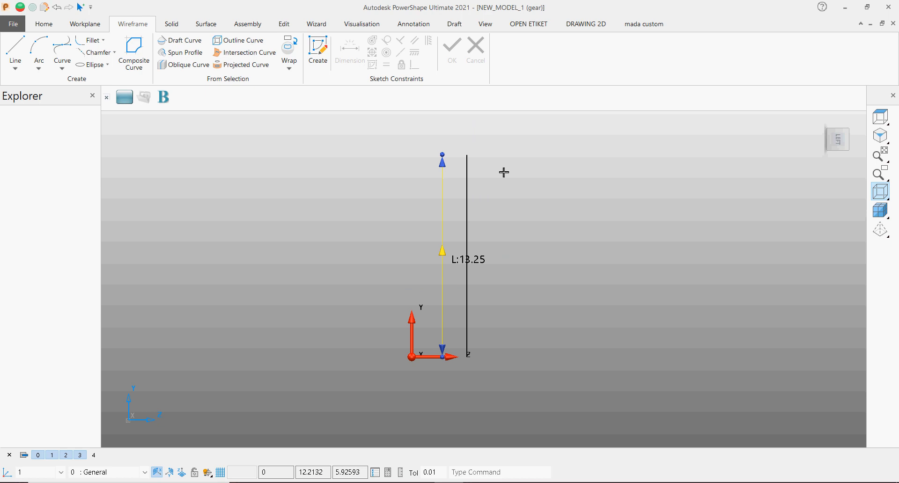
click(502, 169)
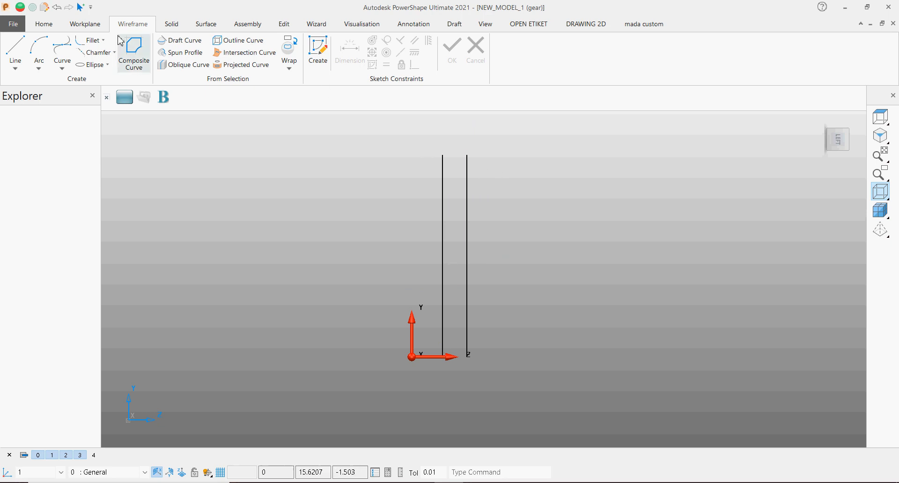
Step: Try to draw an arc of radius 13.5 from the upper end of the Z 2 line to the outer line's lower end
click(39, 48)
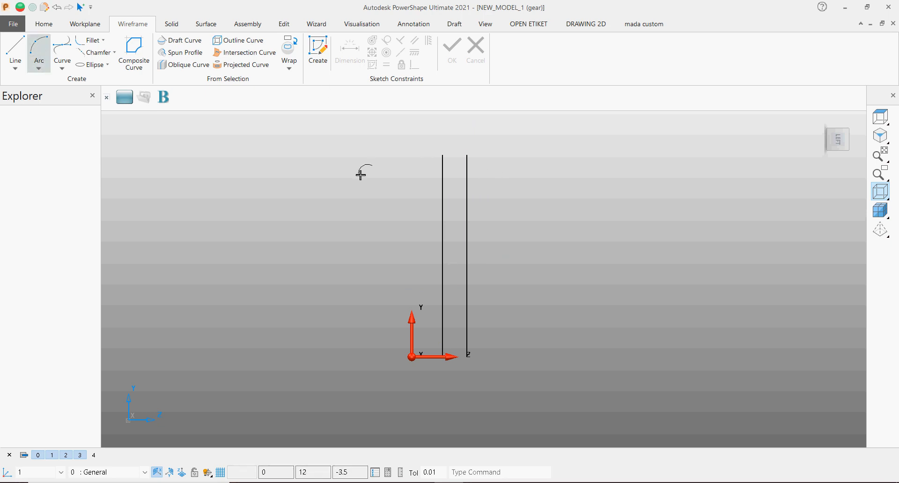
click(443, 155)
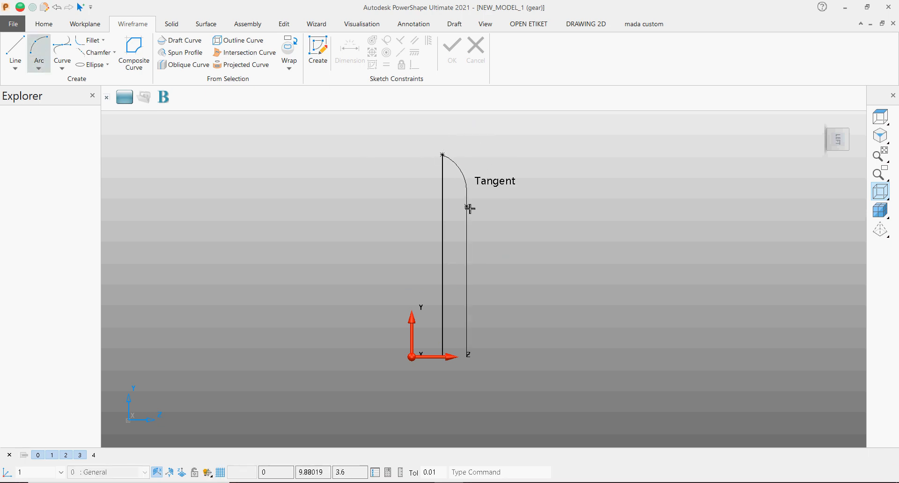
click(465, 361)
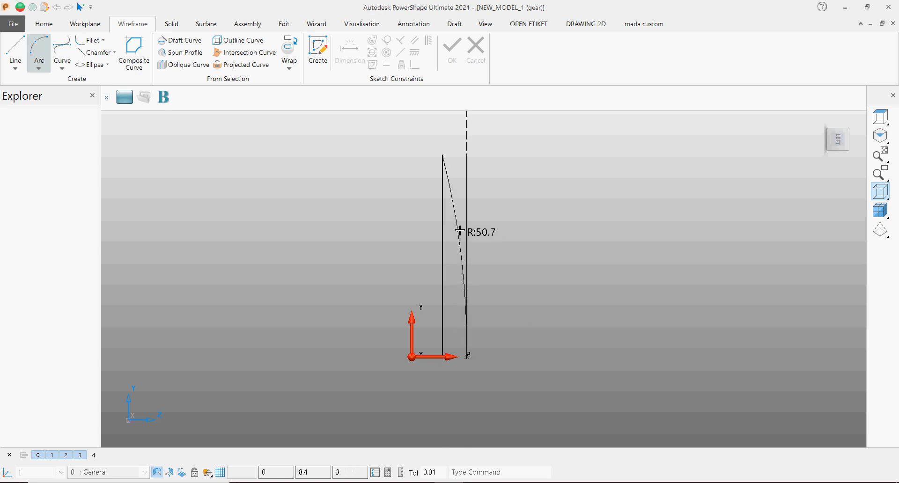
click(459, 230)
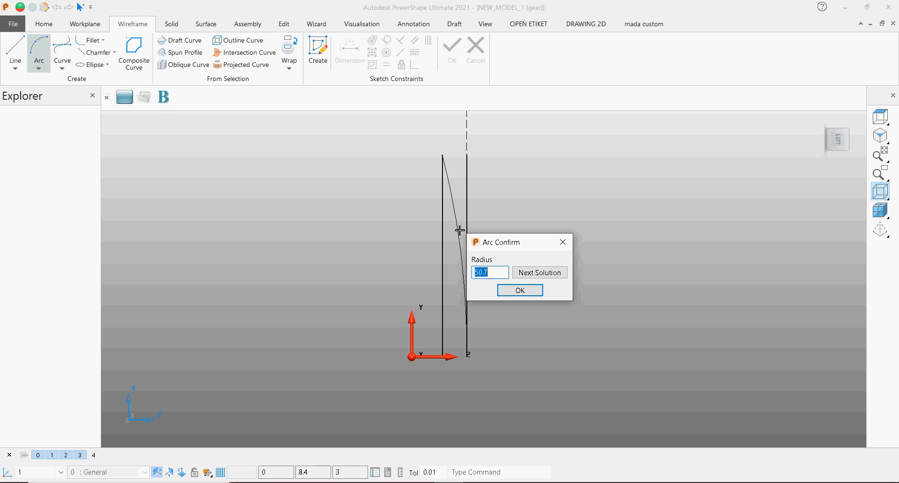
text(13.5)
key(Return)
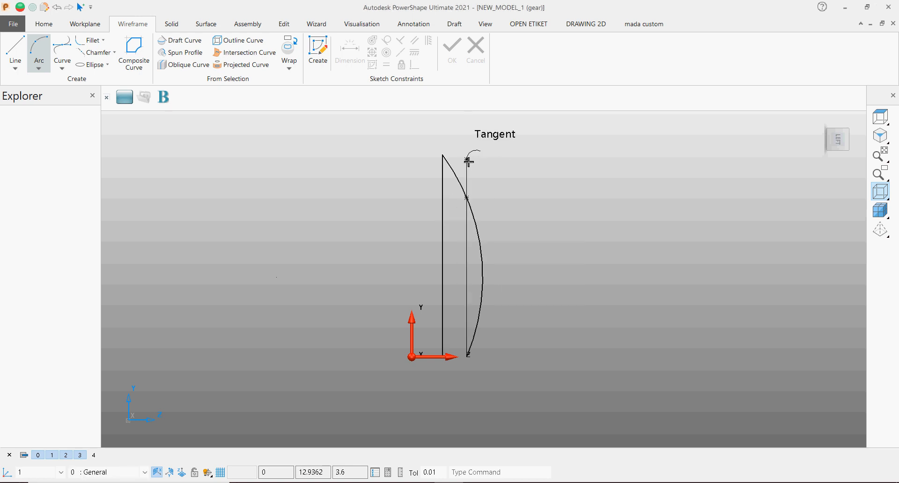
key(ctrl+z)
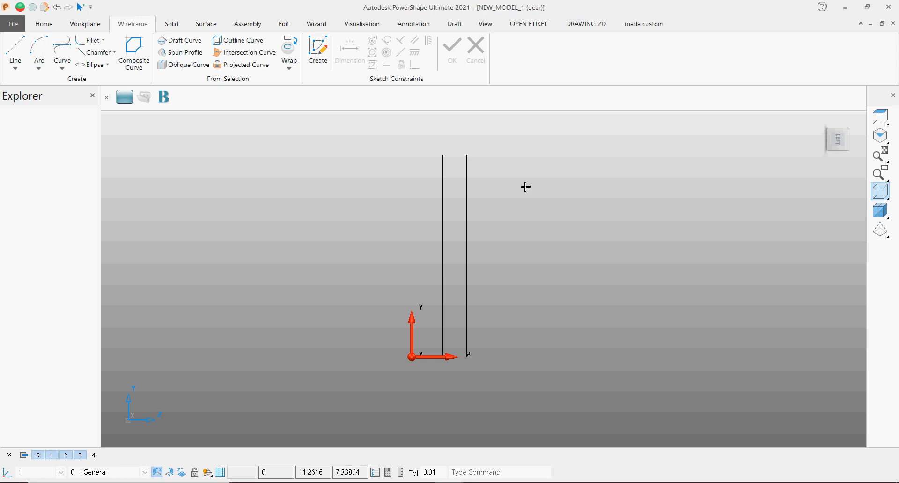
Step: Draw an arc of radius 13.5 from the Z 2 line's upper end, tangent to the outer line, and delete the Z 2 line
click(38, 49)
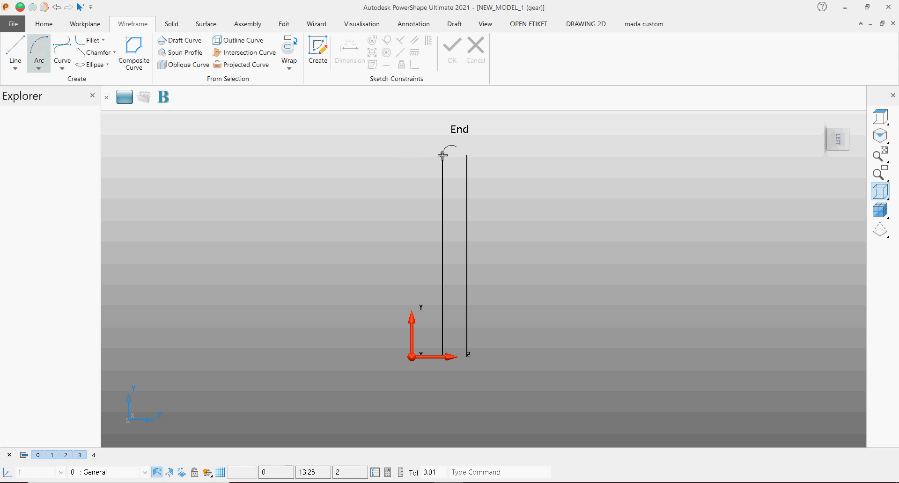
click(442, 155)
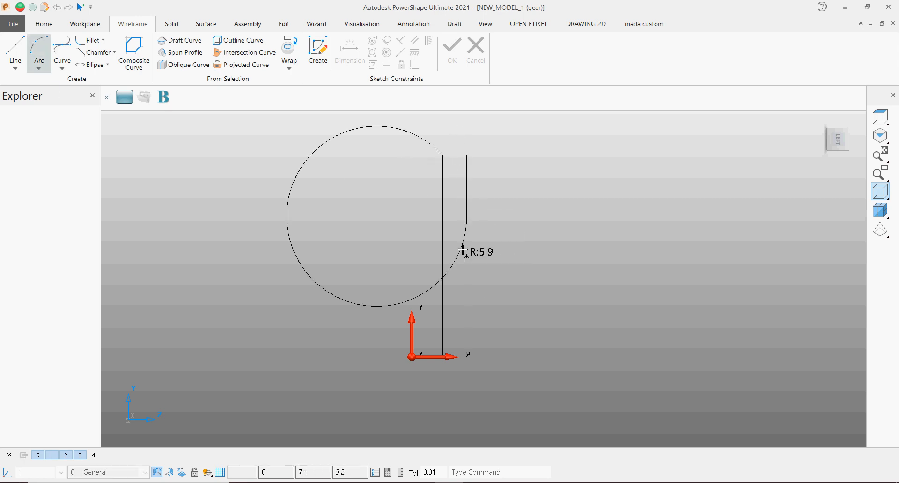
click(462, 230)
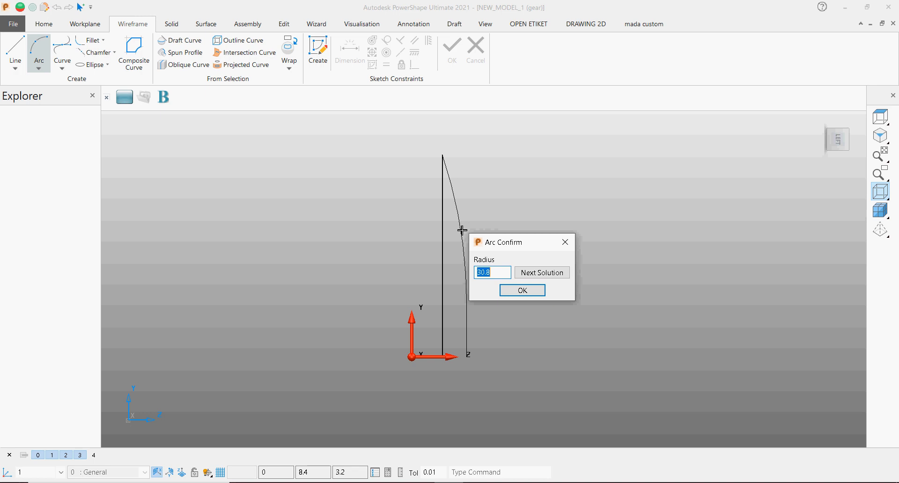
text(13.5)
key(Return)
key(Return)
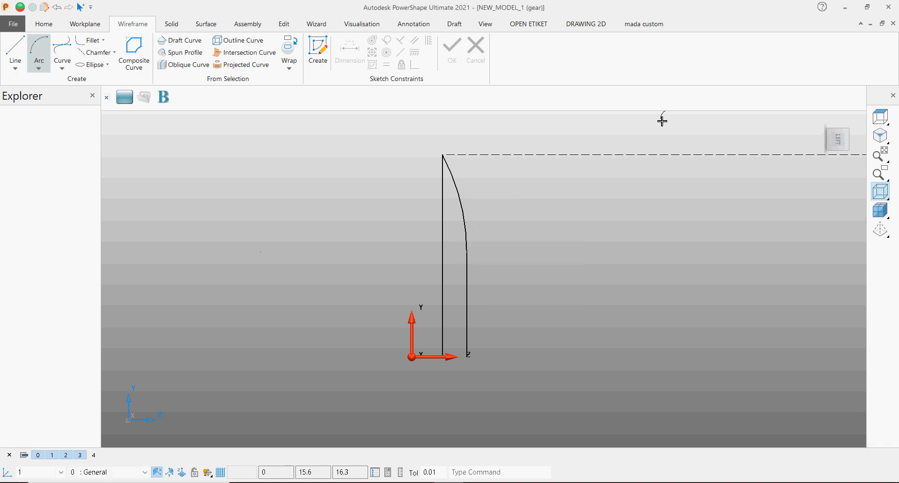
key(Escape)
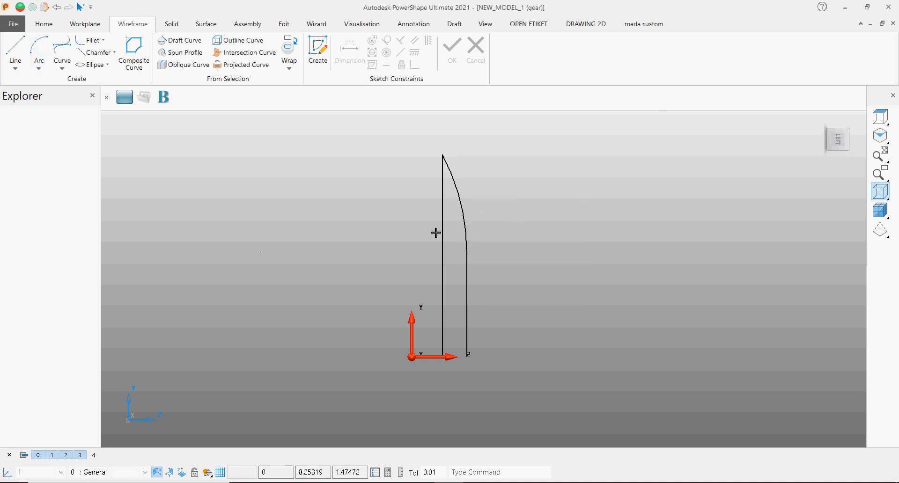
click(442, 237)
key(Delete)
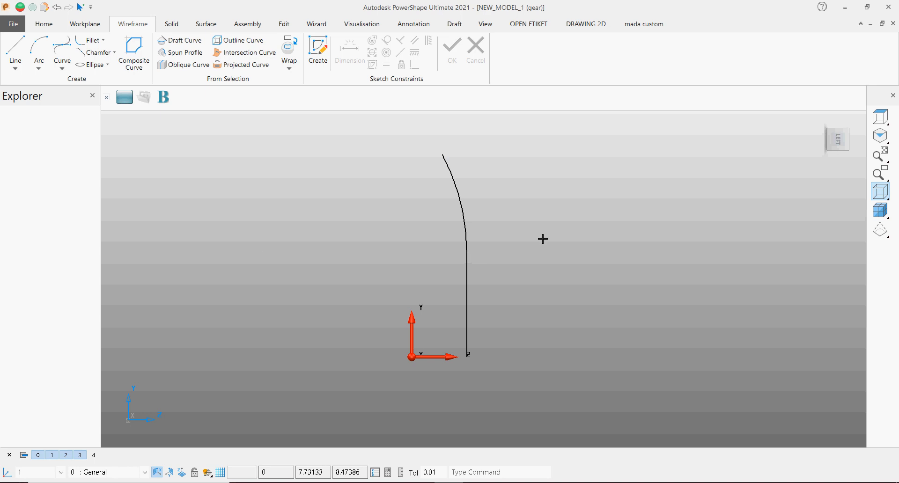
Step: Join the arc and outer line into one curve and mirror a copy of it across the XY plane
click(465, 216)
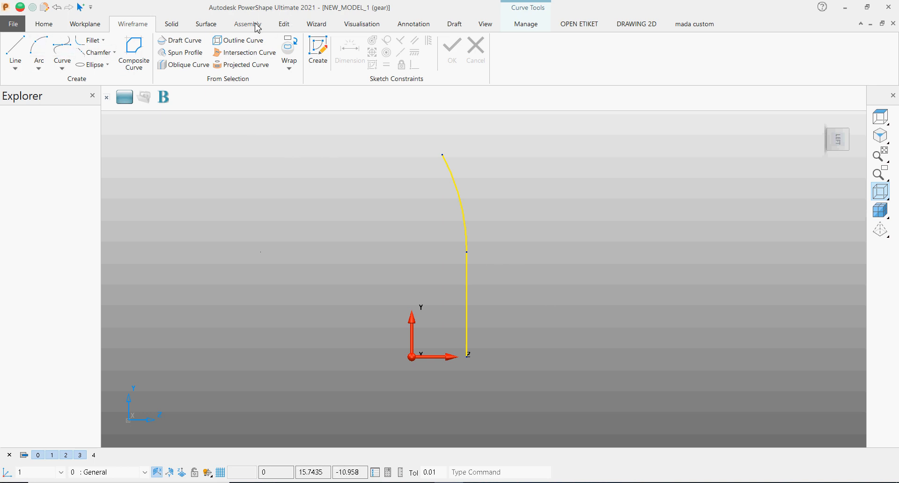
click(284, 24)
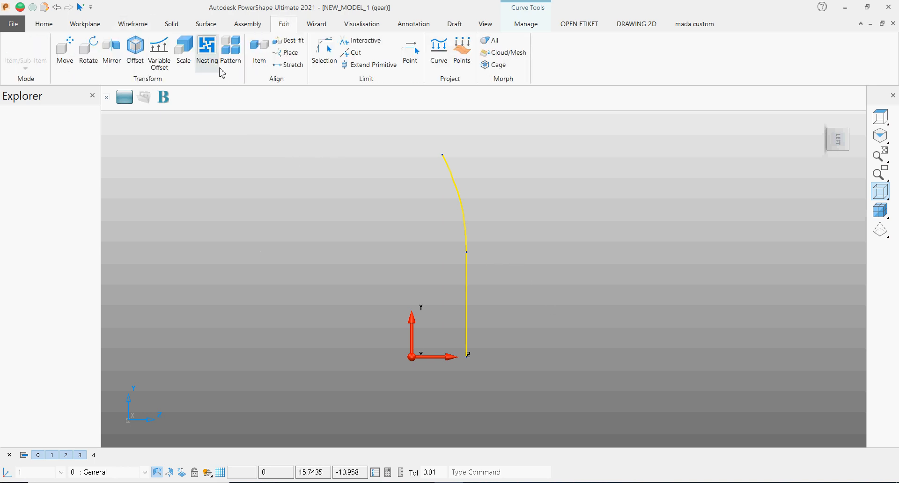
click(111, 52)
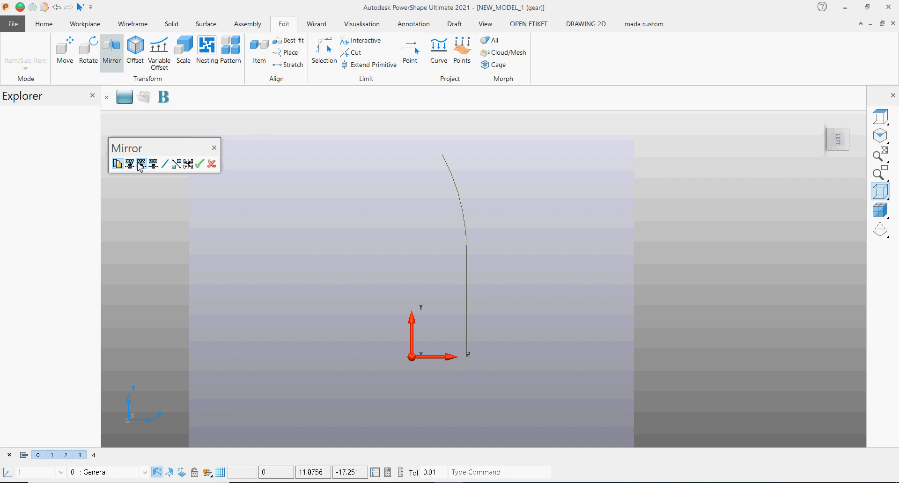
click(154, 166)
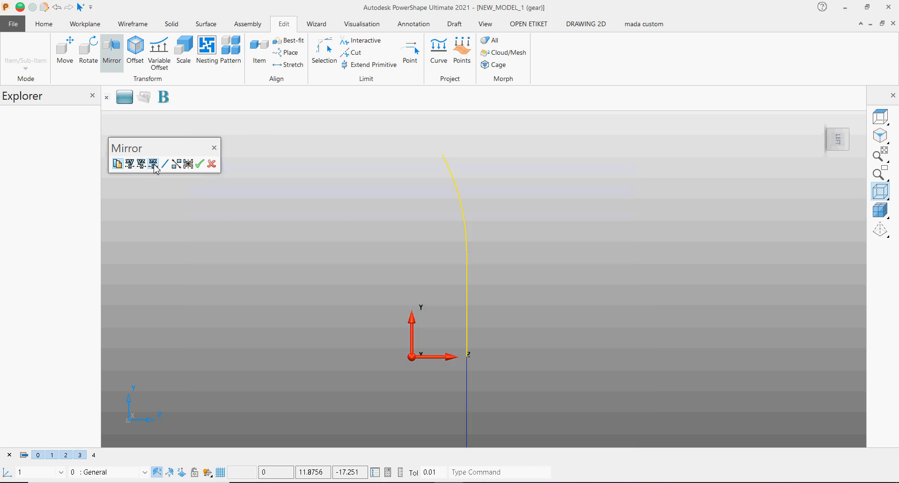
click(129, 164)
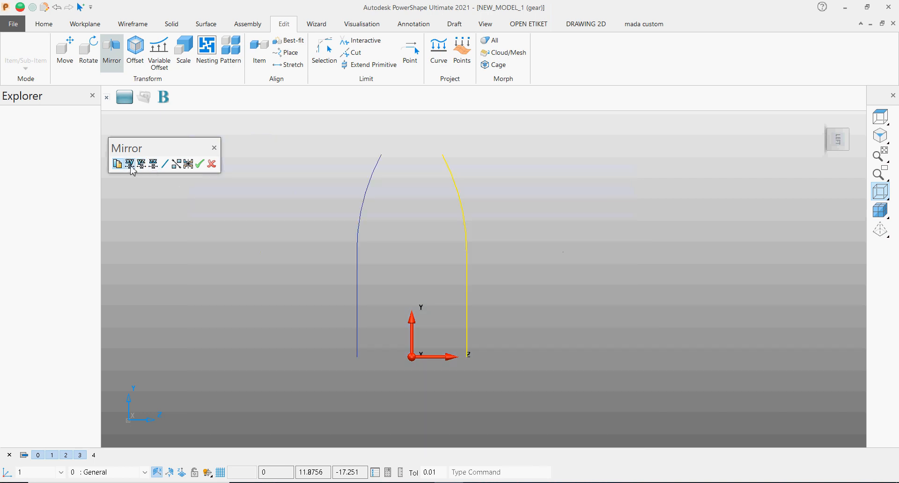
click(212, 163)
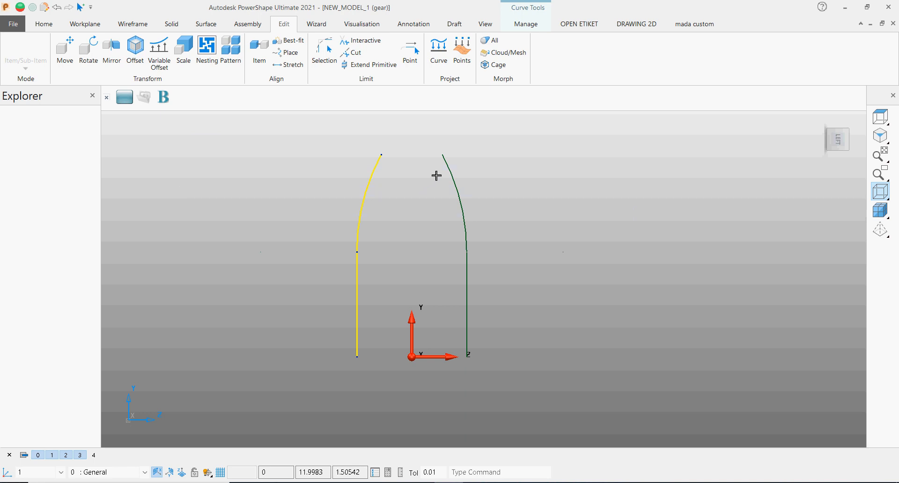
Step: Extend the upper arc ends of both profile curves towards each other with Limit Point
scroll(436, 176, down, 3)
scroll(442, 181, up, 2)
scroll(440, 192, down, 3)
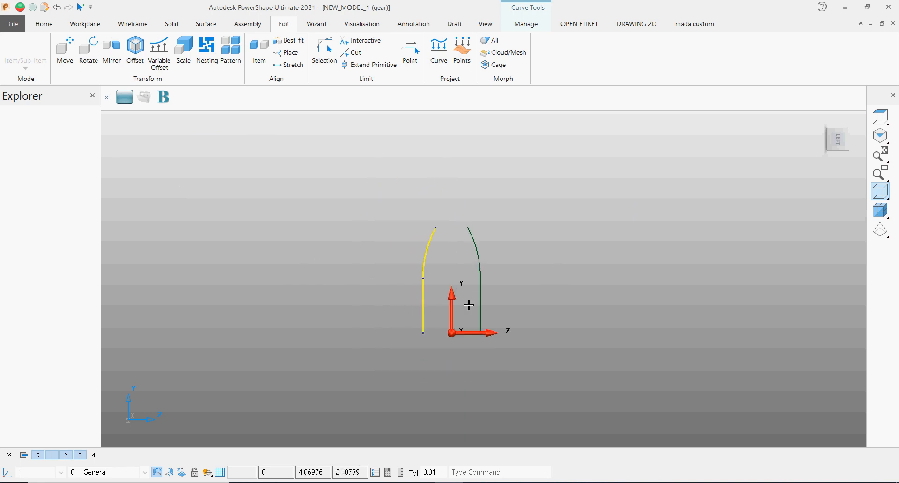
scroll(466, 351, up, 2)
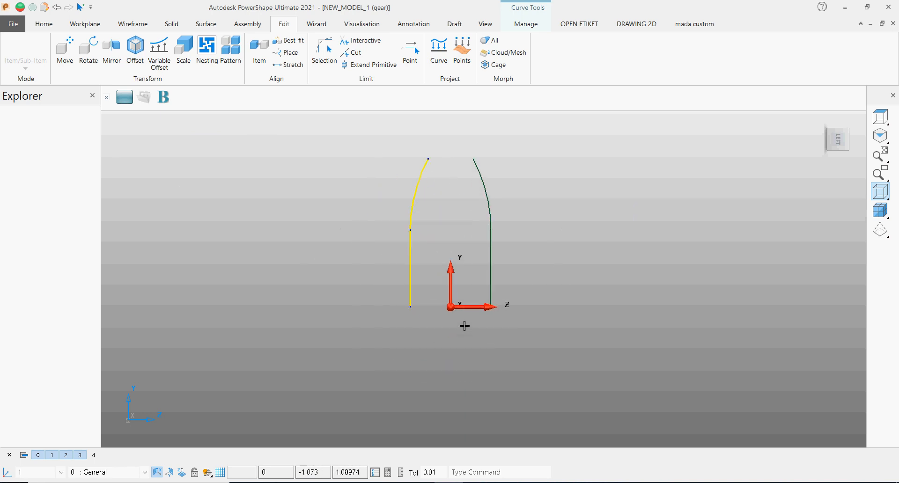
click(409, 52)
click(428, 159)
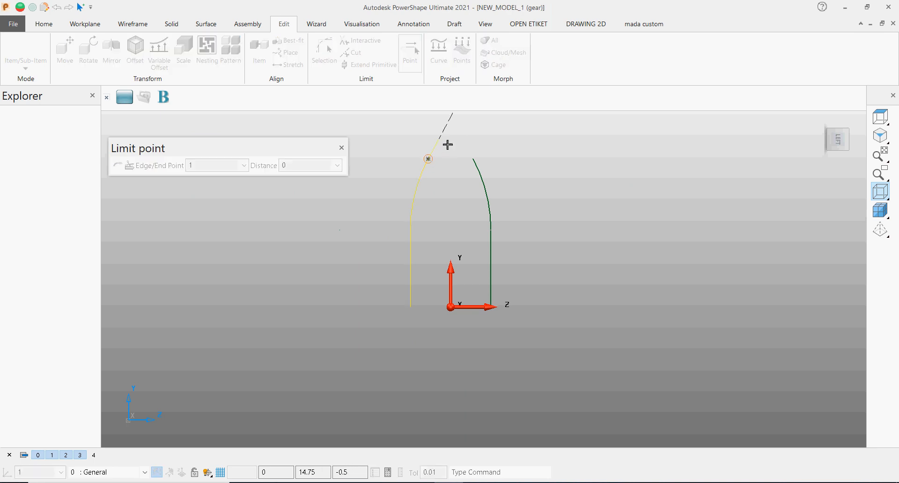
click(473, 160)
drag(474, 160, 453, 144)
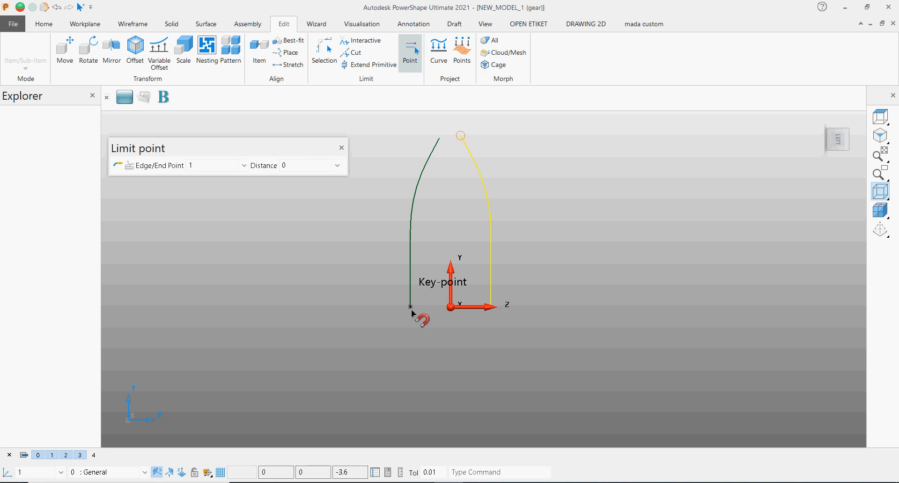
click(341, 148)
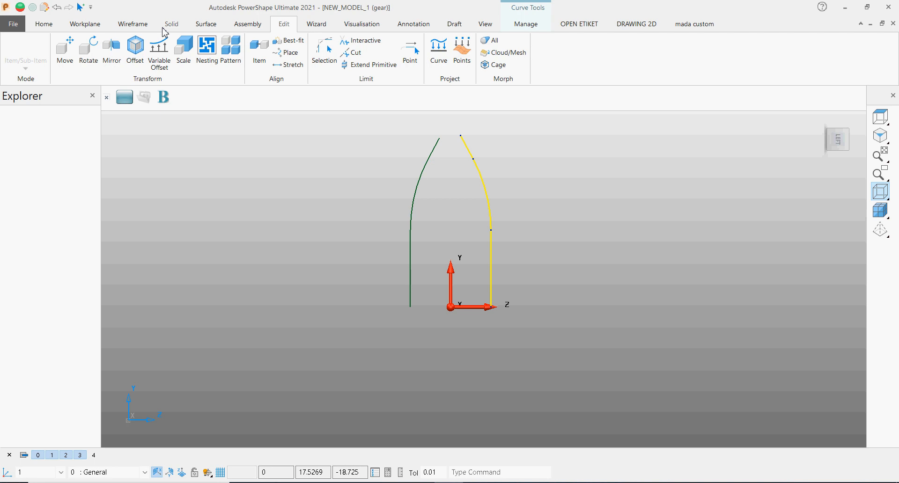
Step: Draw a line outward along Z from each profile curve's lower end and join each line to its curve
click(201, 27)
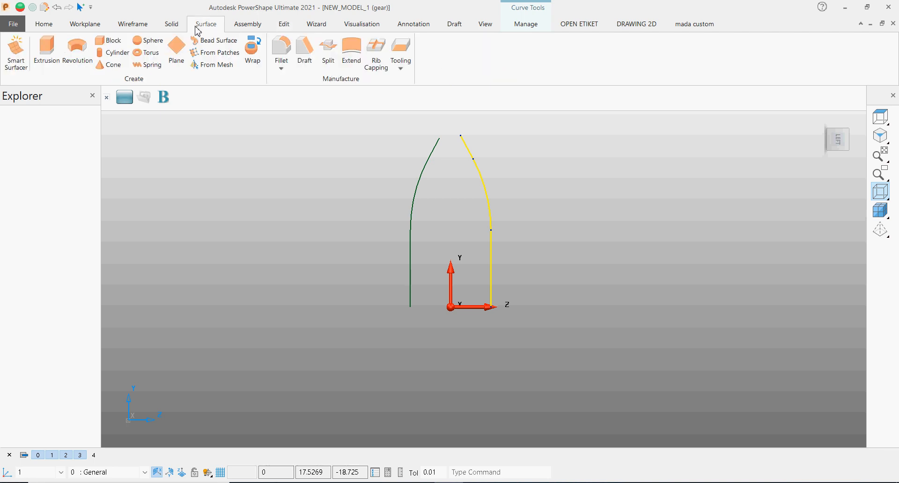
click(135, 25)
key(l)
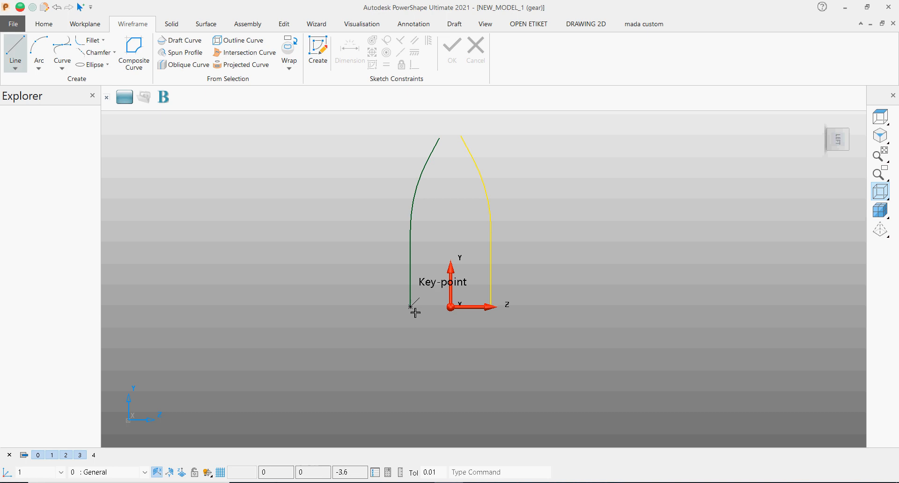
click(410, 307)
click(362, 306)
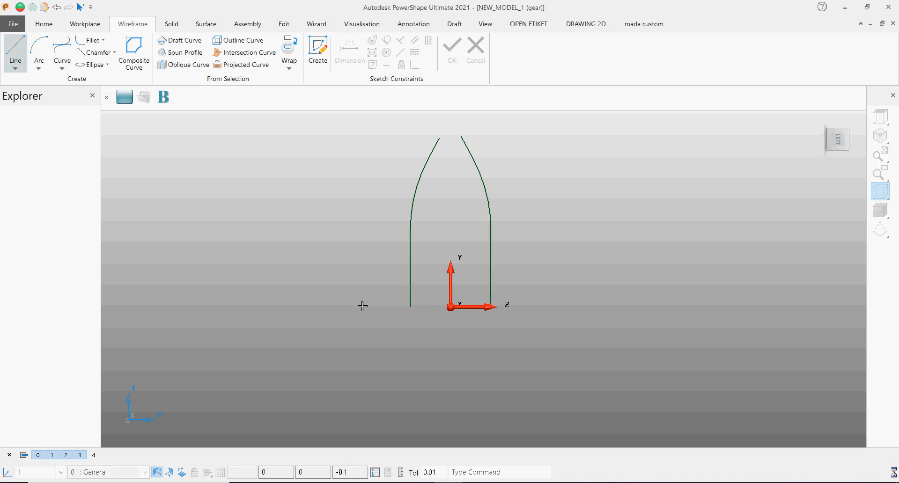
click(494, 307)
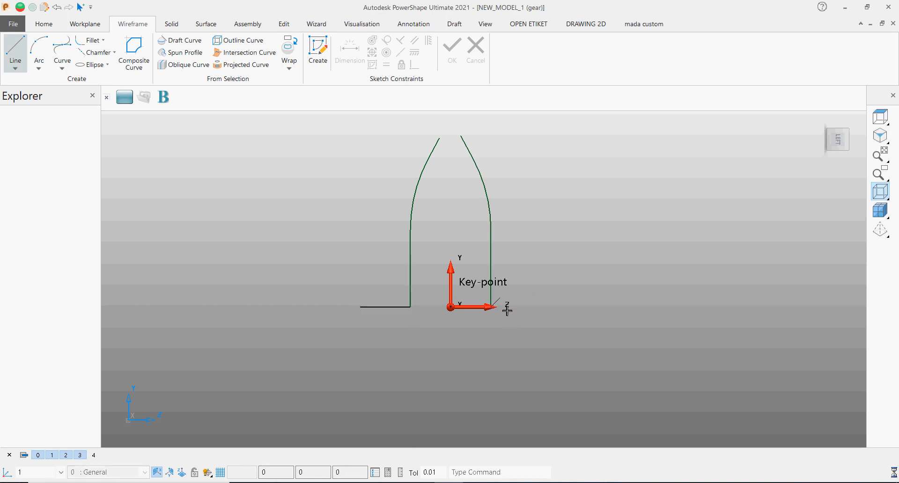
click(561, 307)
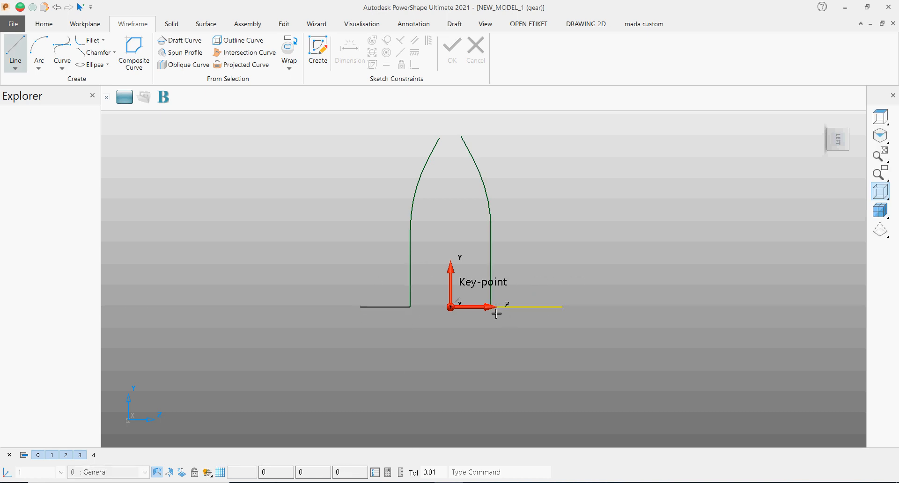
key(Escape)
click(410, 268)
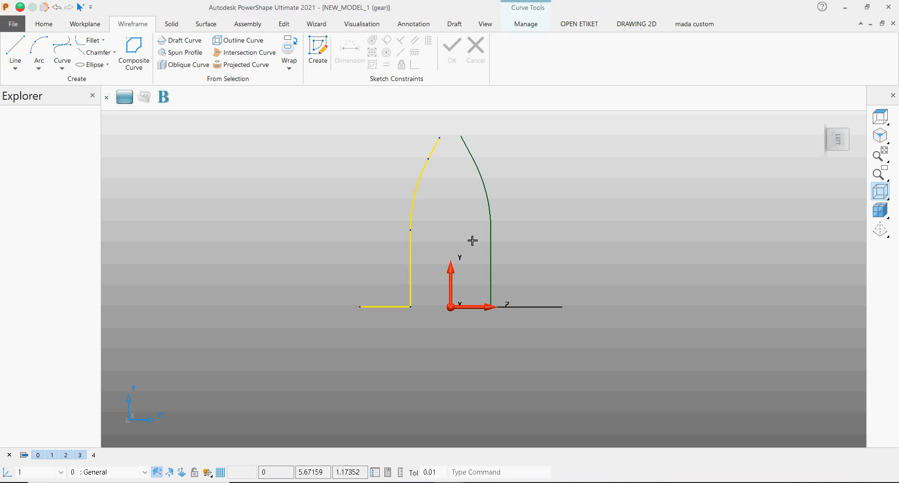
click(491, 223)
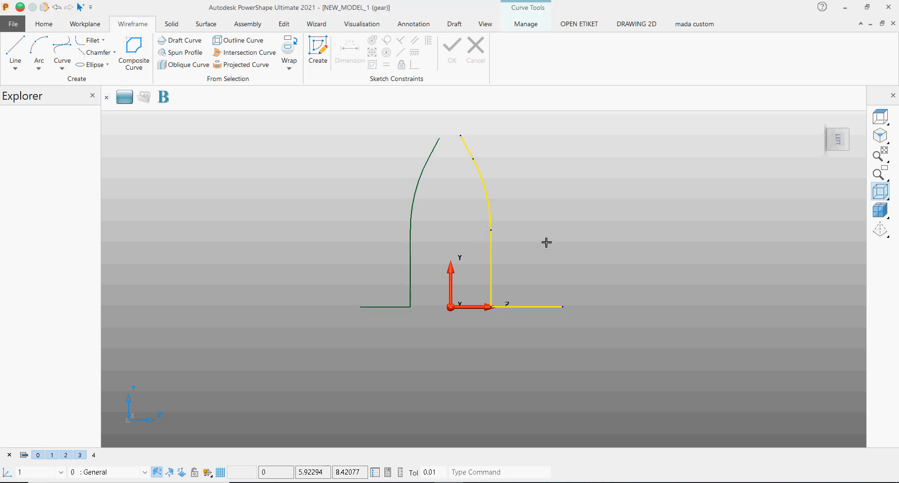
Step: Try moving both tooth side profile curves 65.5 along the Y axis
shift+click(410, 211)
scroll(501, 264, down, 5)
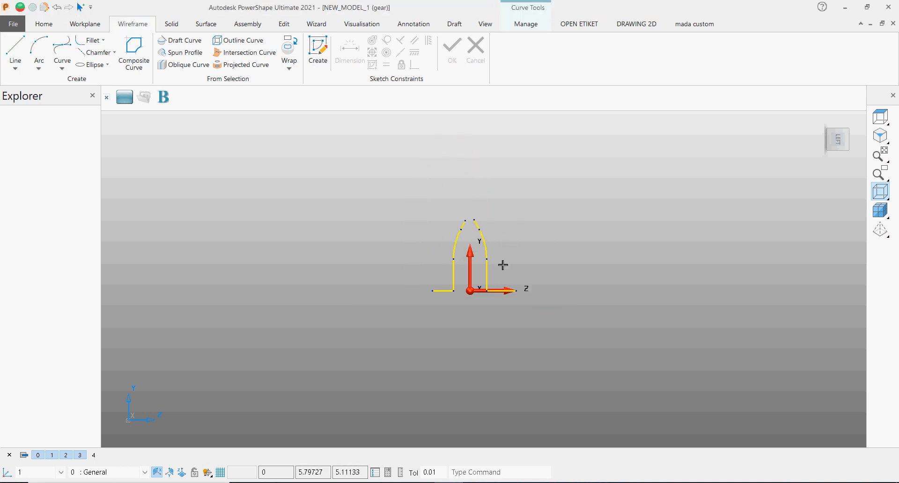
click(283, 24)
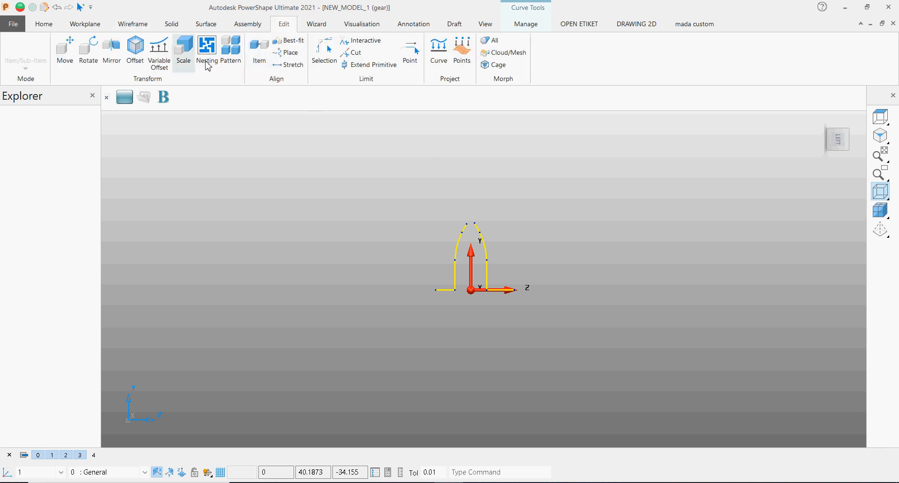
click(74, 67)
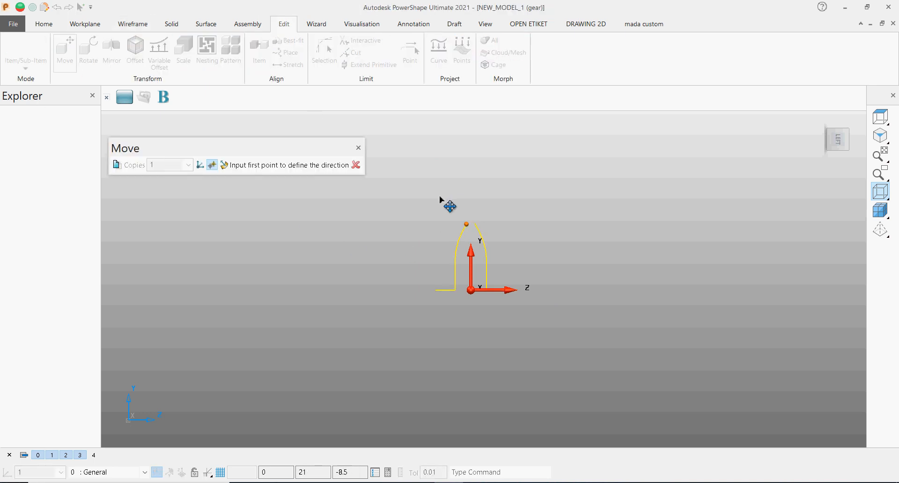
click(200, 166)
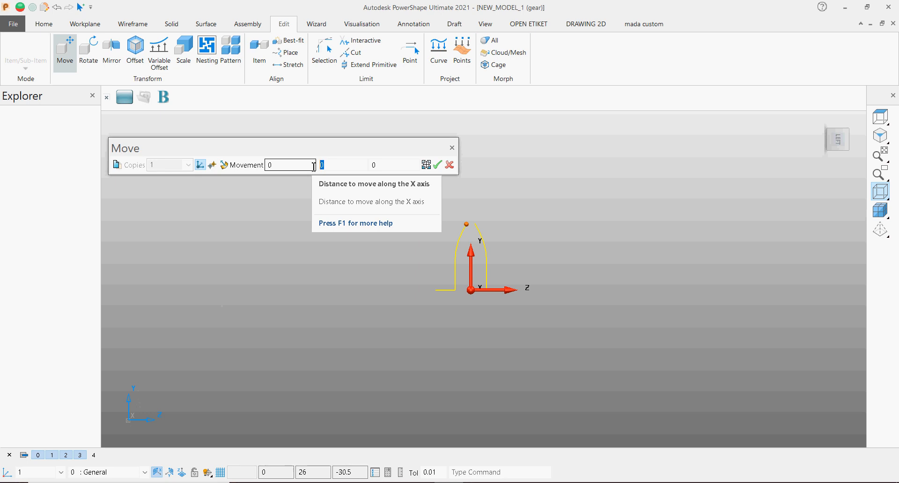
text(65.5)
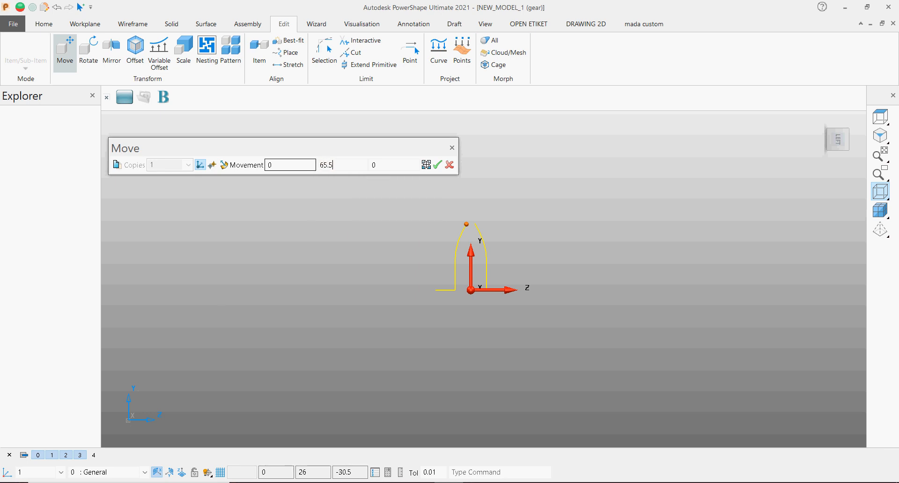
click(382, 165)
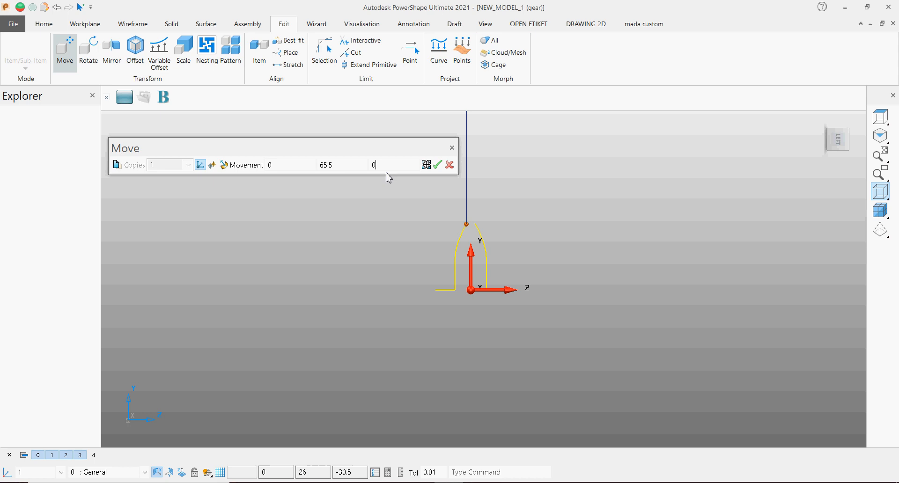
click(439, 164)
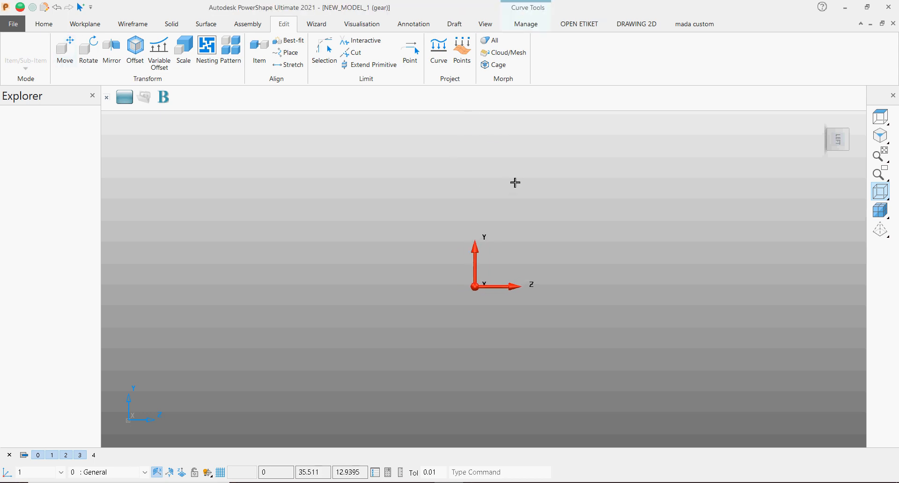
scroll(514, 183, down, 5)
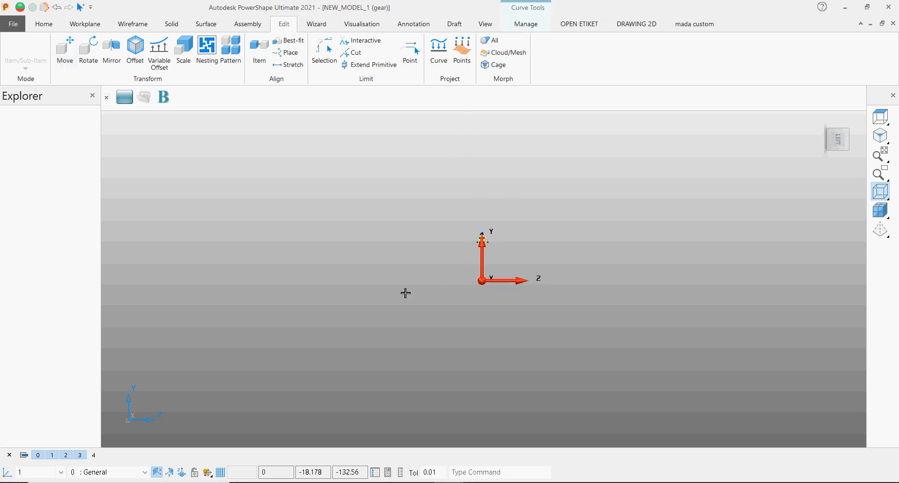
Step: Bring the hidden sprocket geometry back into view and undo the last move of the profile curves
key(ctrl+l)
scroll(465, 257, up, 4)
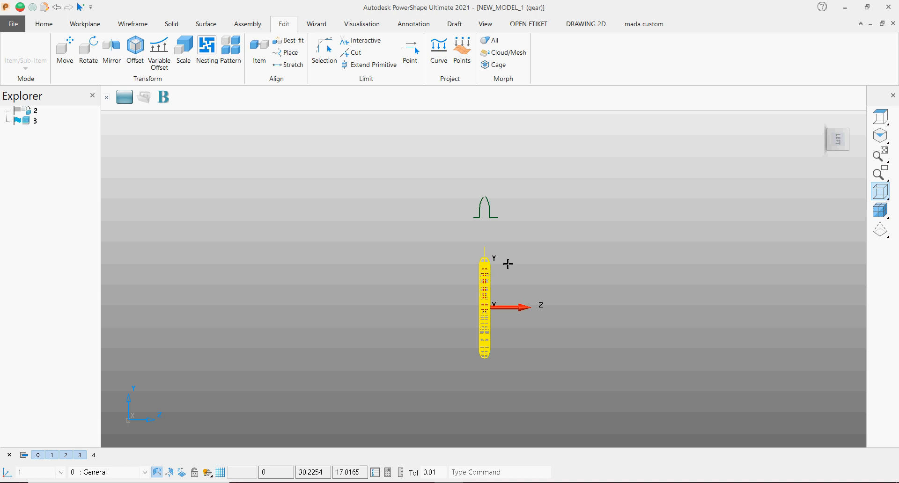
click(457, 178)
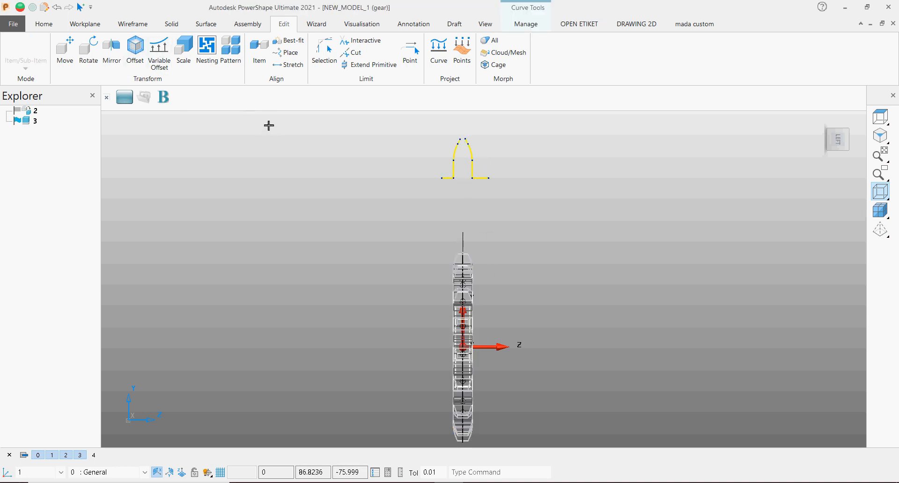
key(ctrl+z)
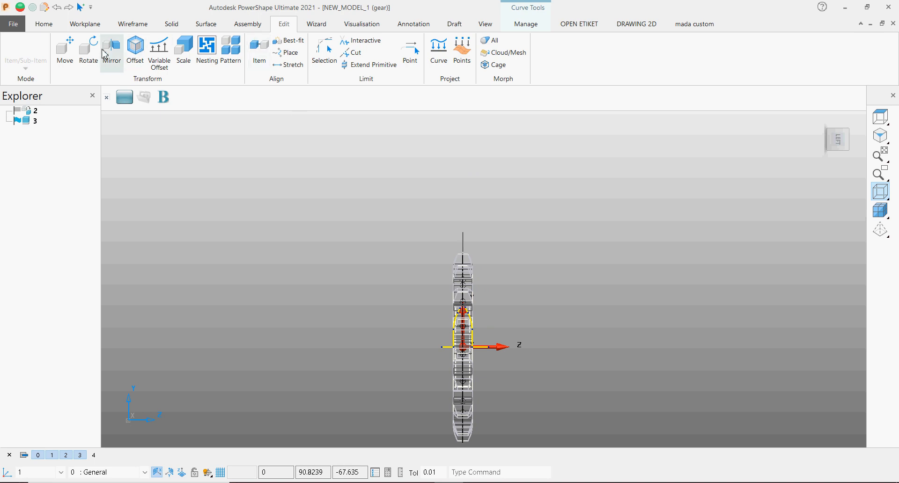
Step: Move both tooth side profile curves 19.5 along the Y axis
click(65, 49)
click(345, 164)
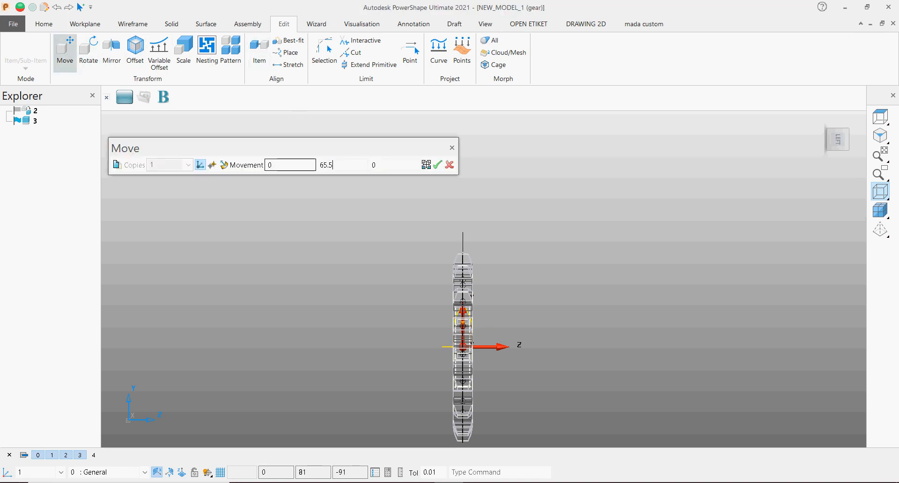
text(65.5/2)
key(Return)
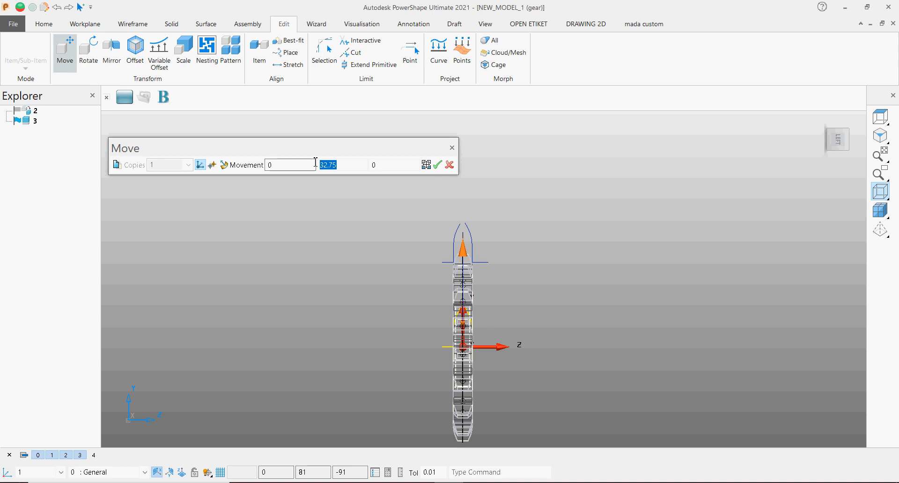
scroll(463, 243, up, 2)
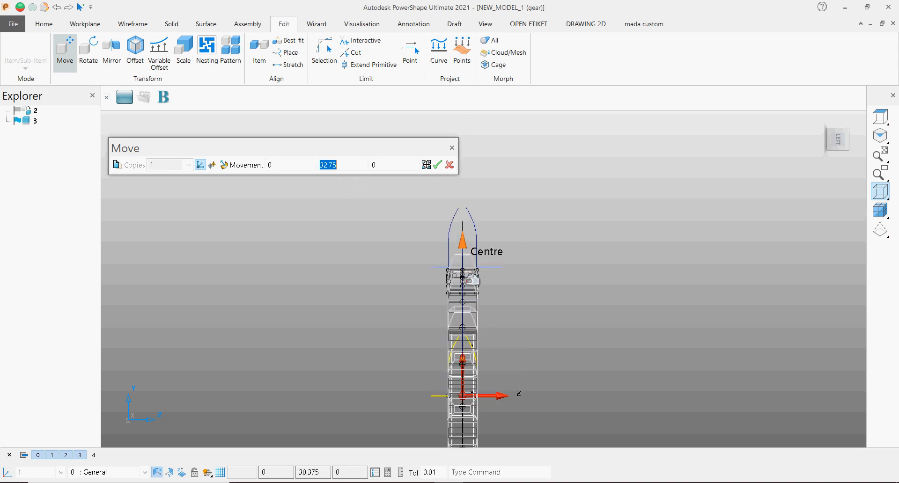
text(19.5)
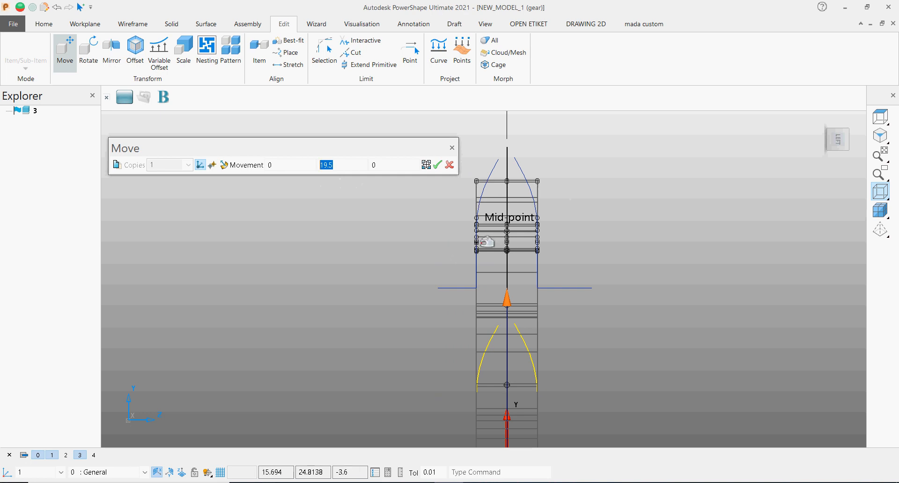
click(438, 165)
middle_drag(481, 265, 630, 209)
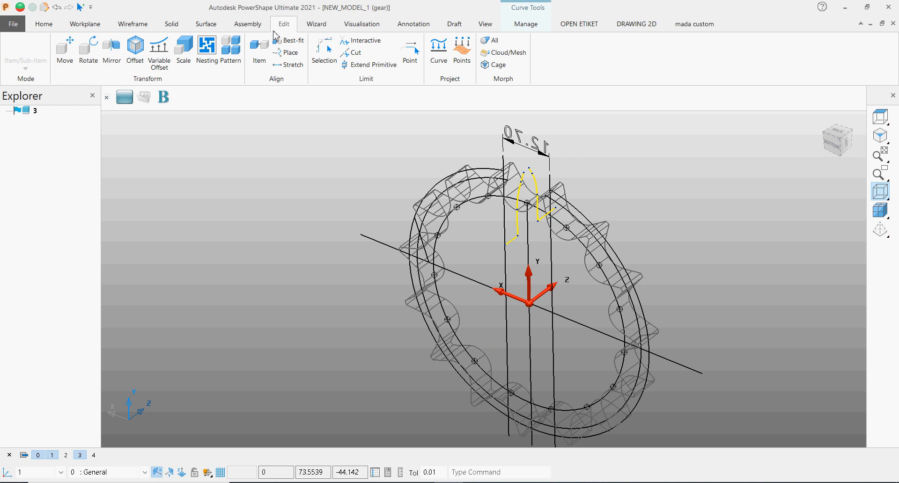
Step: Set Z as the principal axis, revolve the negative-Z profile curve into a surface, and shade the model
click(206, 23)
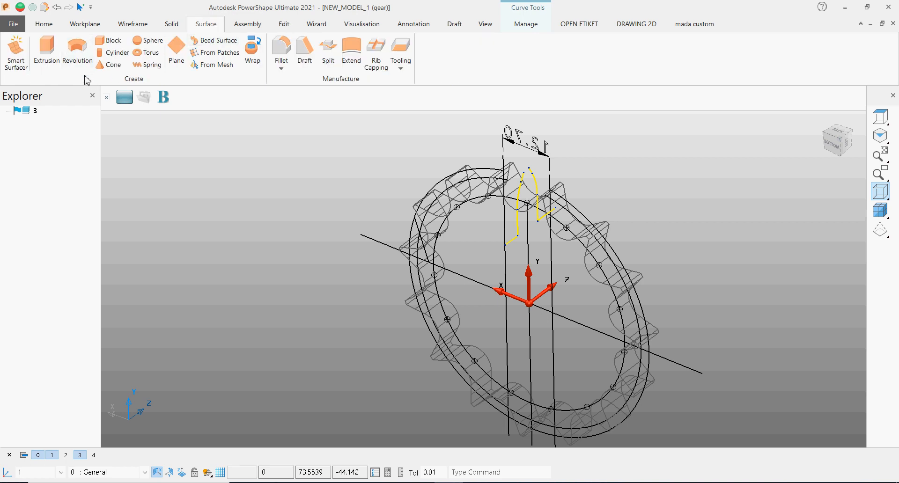
click(261, 167)
click(517, 232)
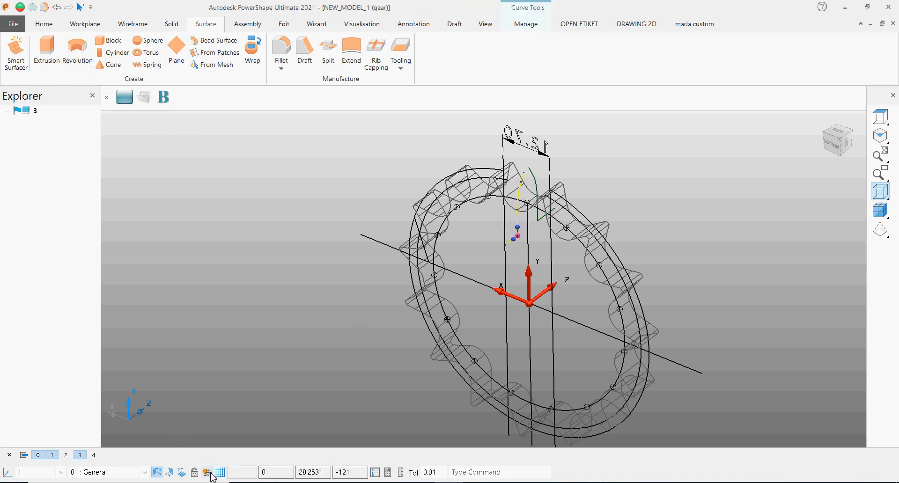
click(100, 66)
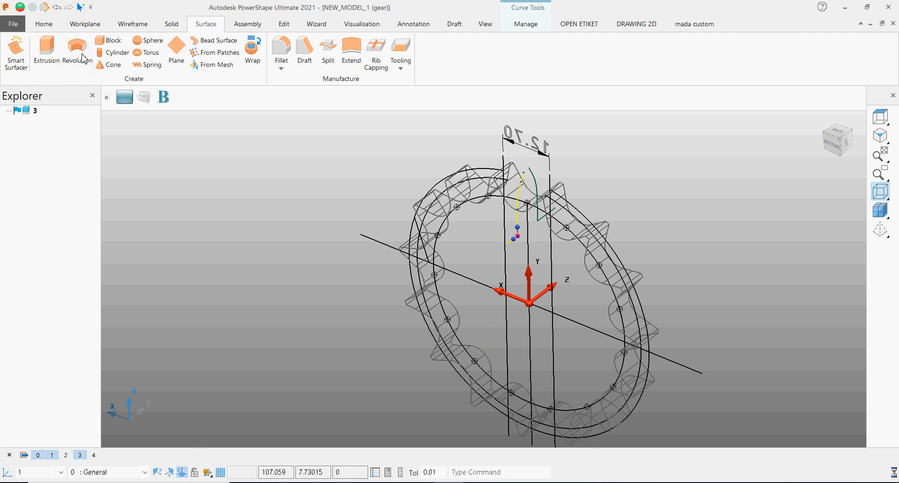
middle_drag(388, 261, 367, 214)
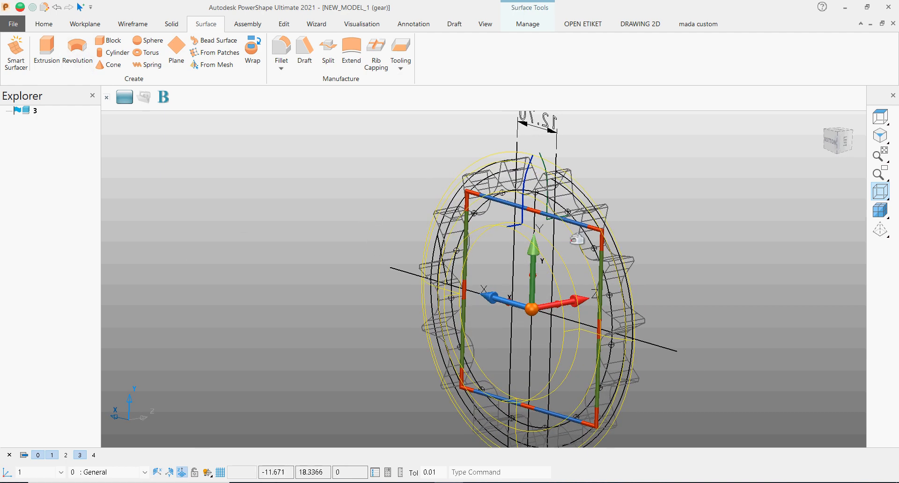
click(876, 211)
middle_drag(612, 280, 531, 259)
mouse_move(709, 295)
middle_down()
mouse_move(331, 315)
mouse_move(533, 261)
mouse_move(706, 240)
middle_up()
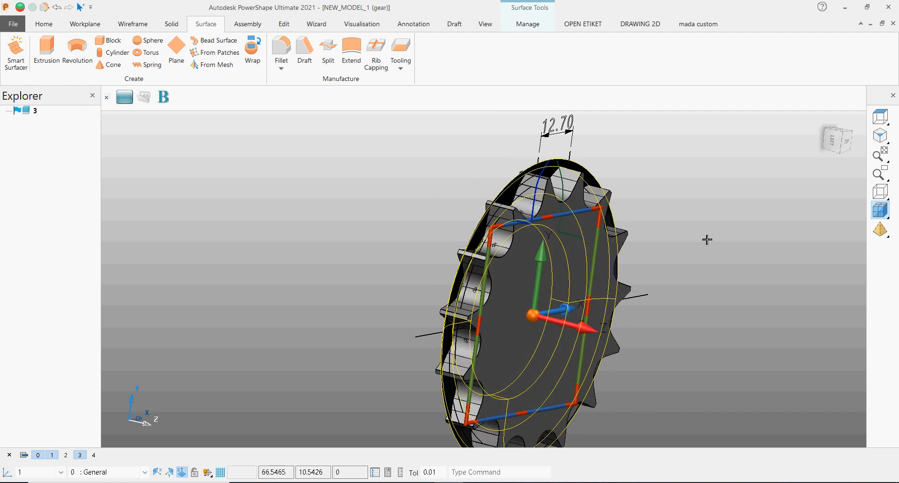
Step: Revolve the other profile curve, on the positive Z side, into a surface about the Z axis
click(745, 227)
click(578, 239)
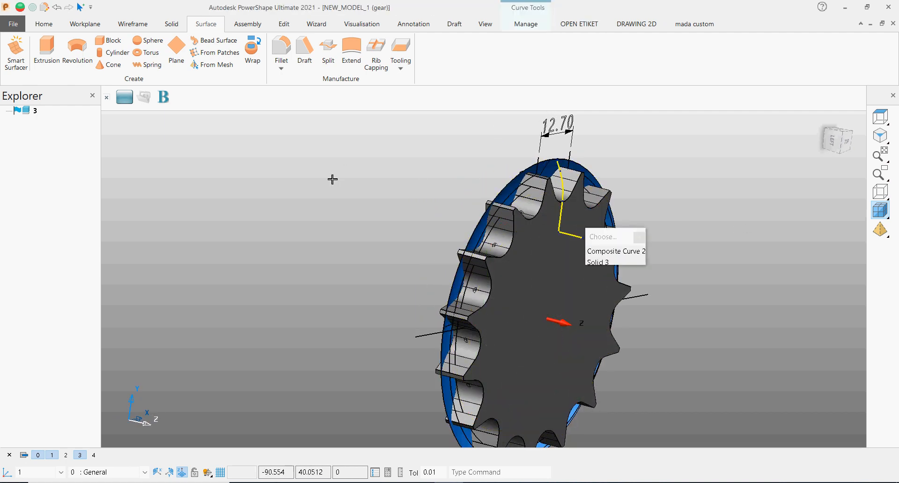
click(78, 49)
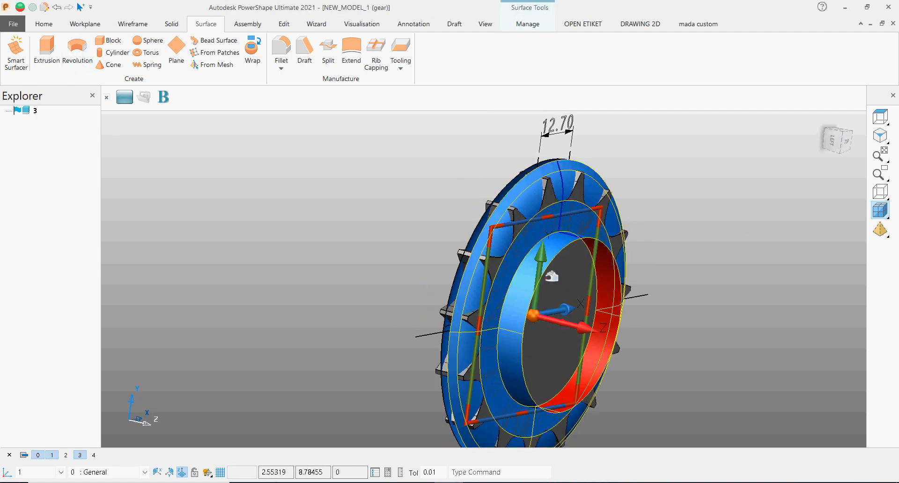
middle_drag(551, 277, 623, 277)
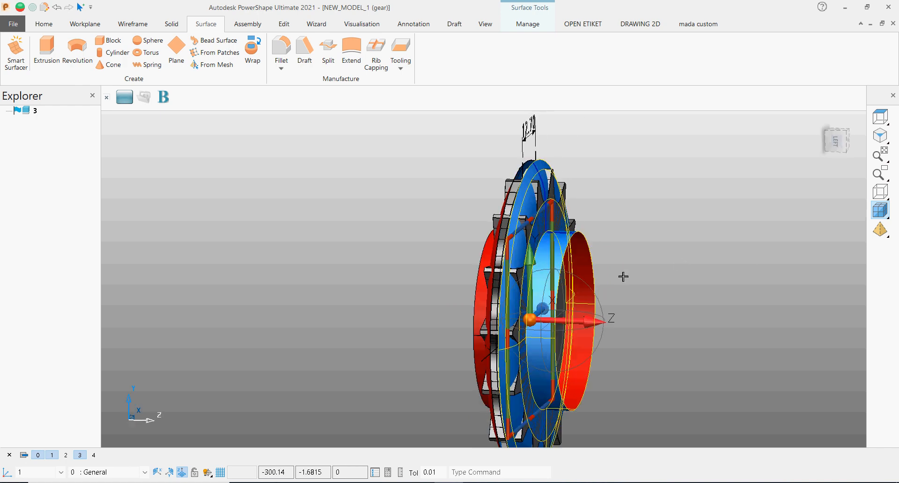
click(645, 265)
scroll(518, 204, up, 2)
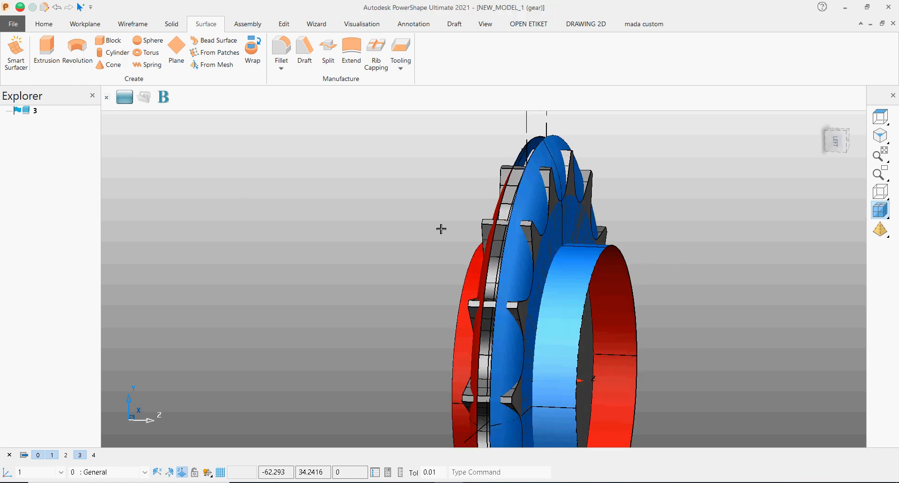
Step: Reverse the orientation of the revolved surface on the positive Z side
click(533, 210)
middle_drag(483, 288, 615, 237)
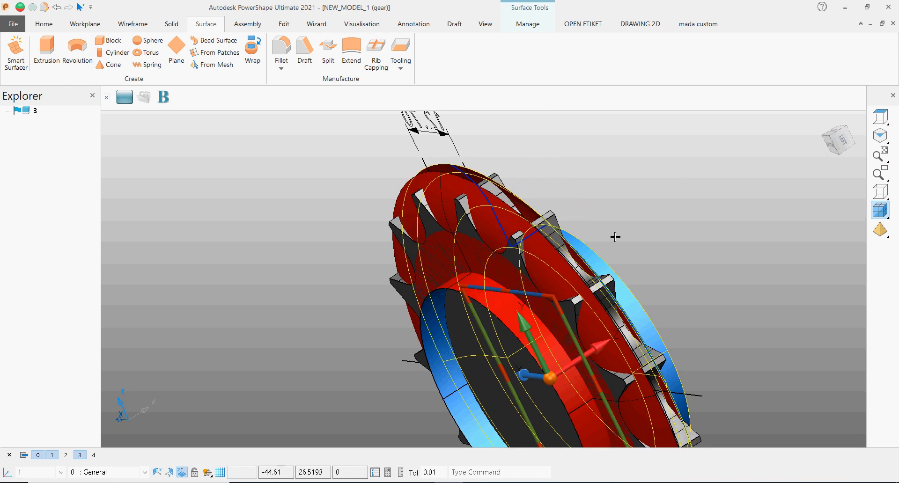
right_click(604, 258)
click(636, 327)
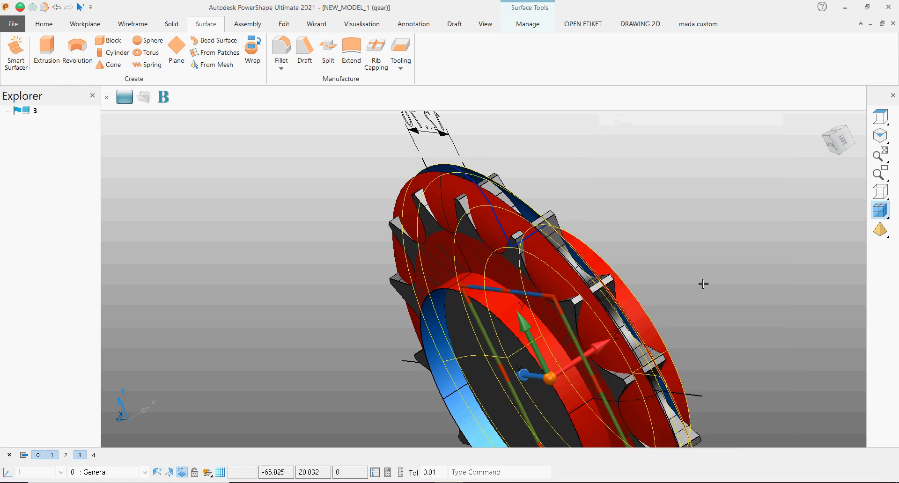
Step: Subtract both revolved surfaces from the sprocket solid to shape the tooth sides
middle_drag(704, 283, 663, 273)
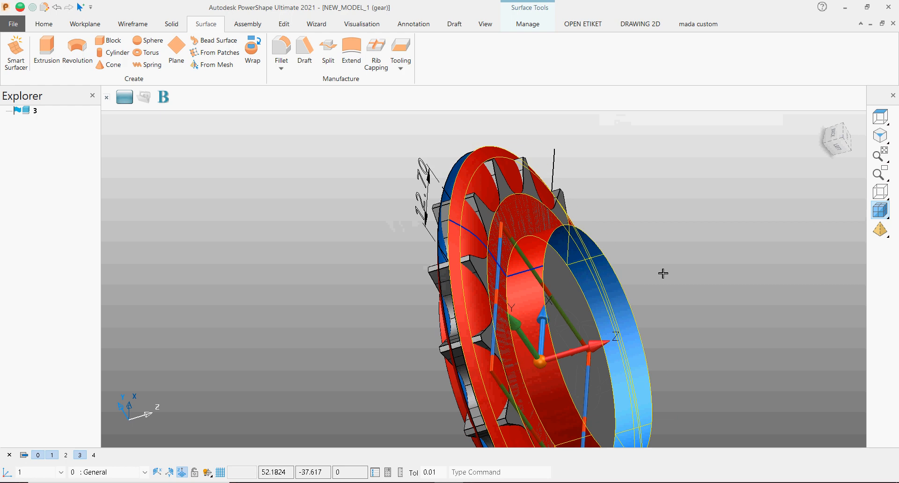
scroll(663, 273, down, 2)
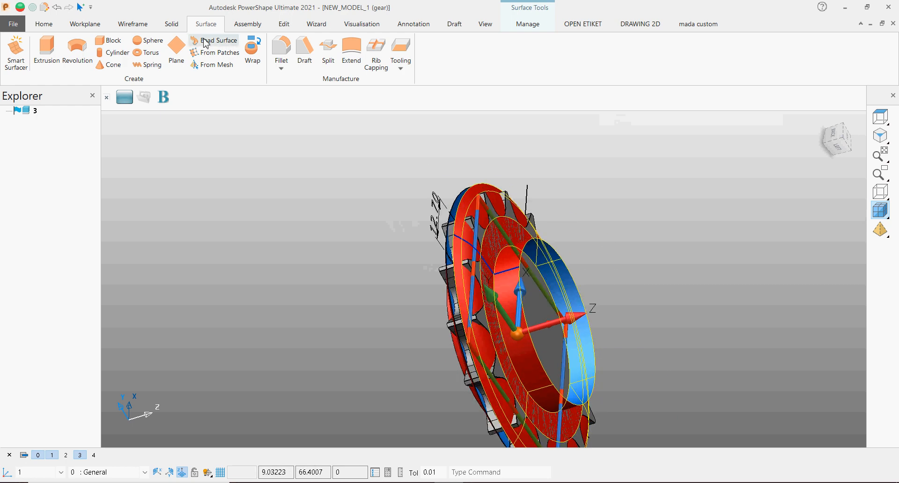
click(172, 24)
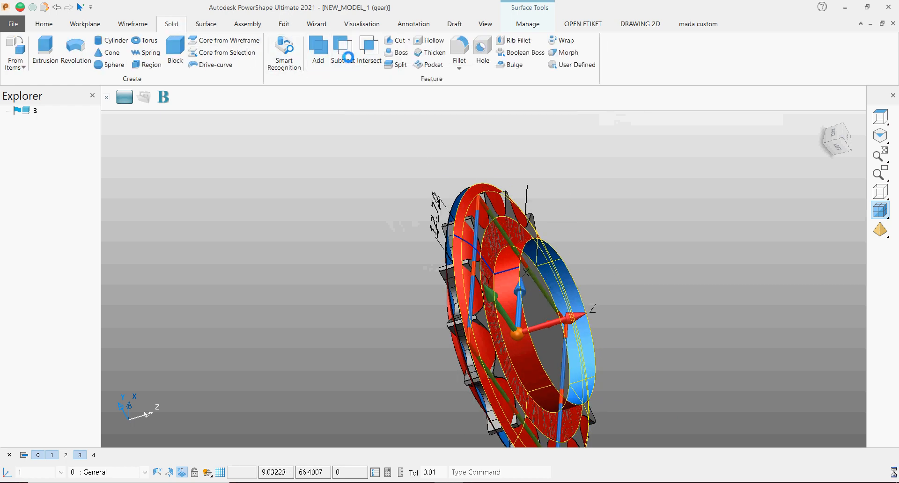
click(343, 51)
middle_drag(422, 223, 581, 272)
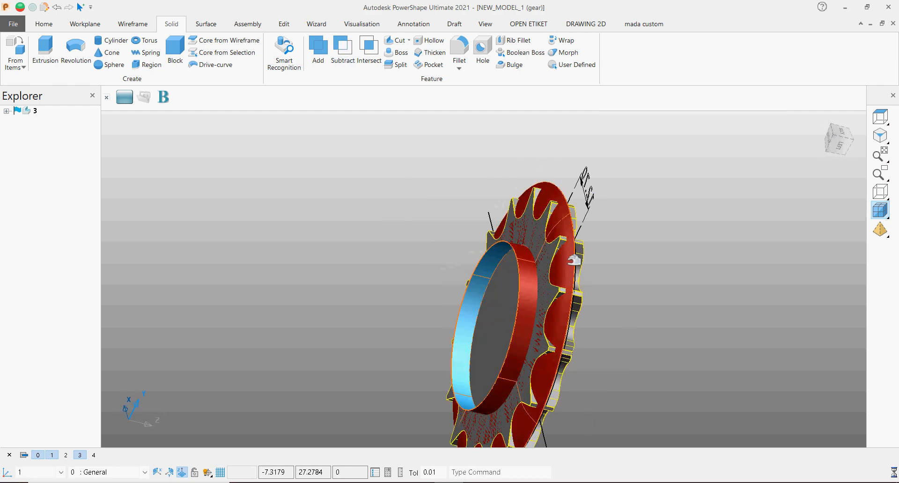
click(571, 261)
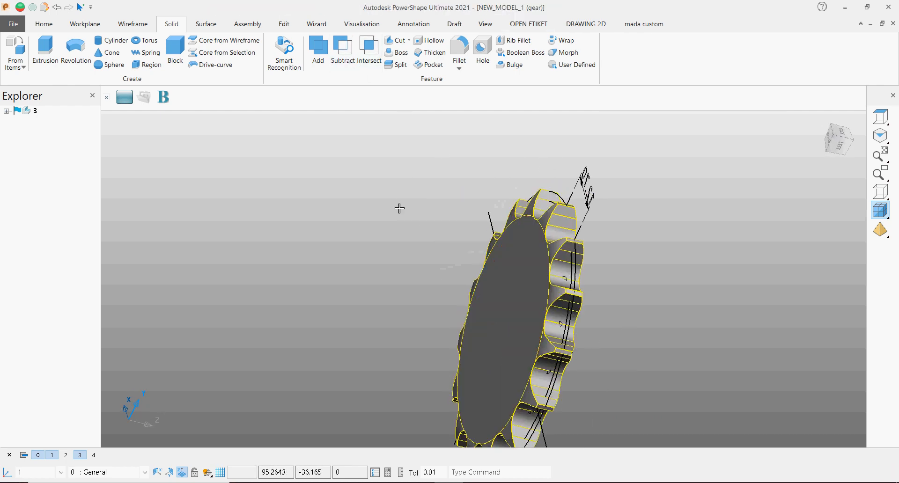
Step: Isolate the sprocket solid from the construction wireframe and examine its trimmed teeth from the top and at an angle
middle_drag(400, 207, 437, 391)
click(456, 280)
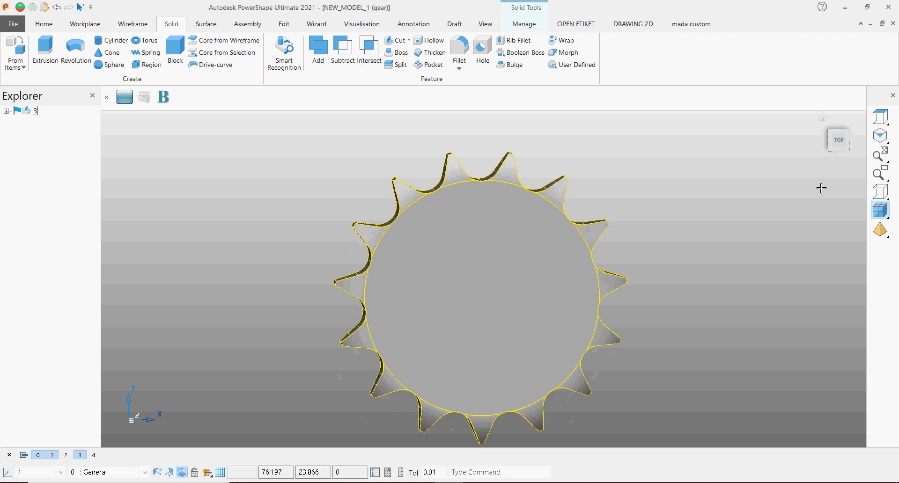
click(838, 139)
middle_drag(567, 292, 591, 269)
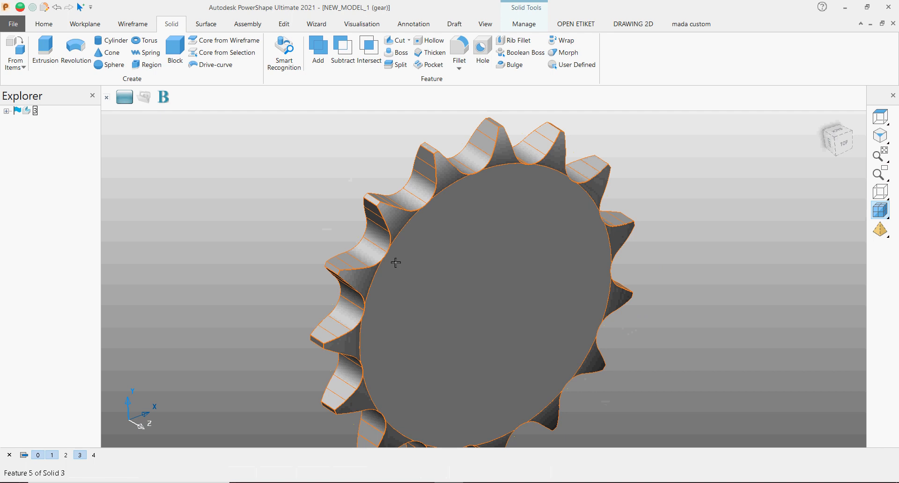